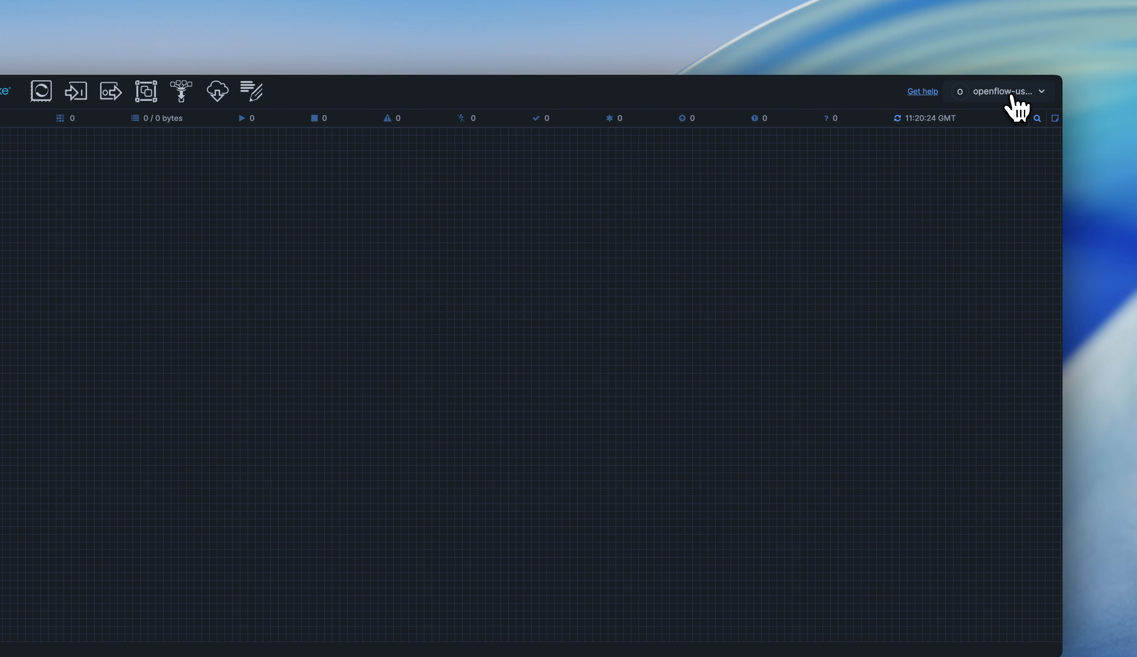
Step: Add a registry client of type GitHubFlowRegistryClient in the NiFi settings
{"action": "left_click", "coordinate": [1013, 92]}
{"action": "left_click", "coordinate": [990, 271]}
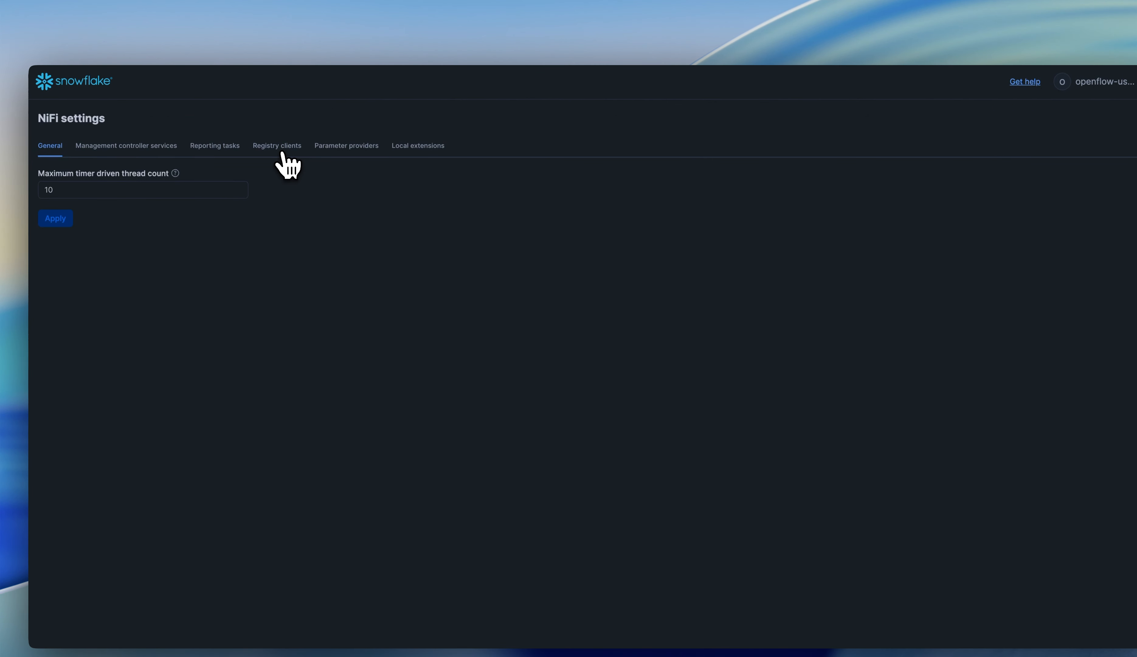
{"action": "left_click", "coordinate": [281, 150]}
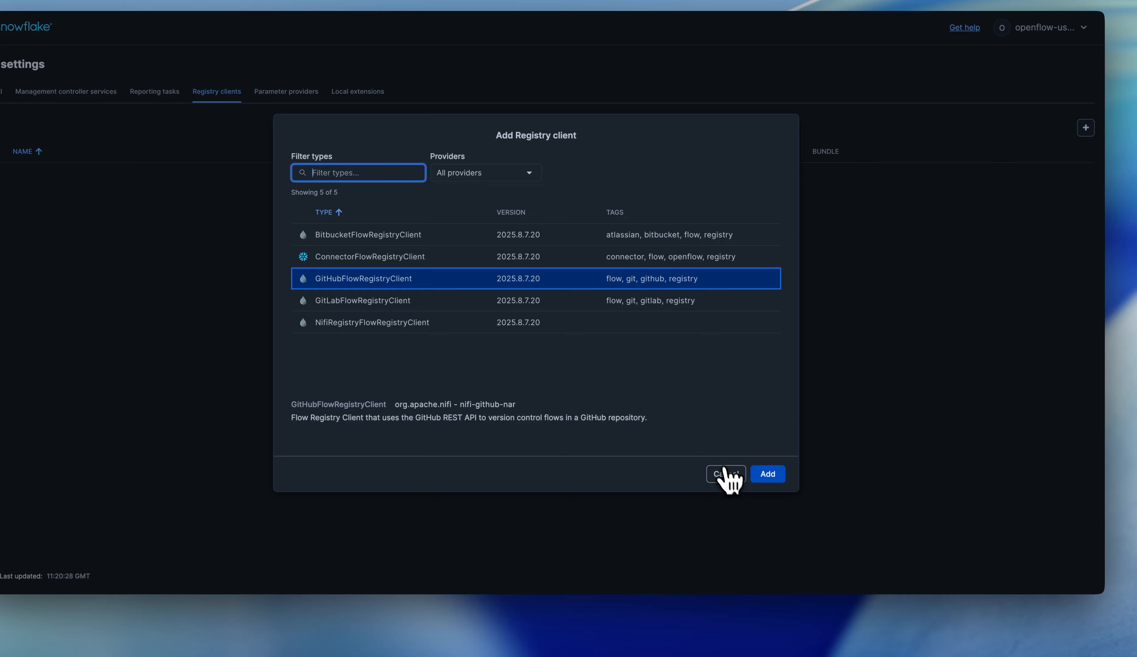
{"action": "left_click", "coordinate": [733, 477]}
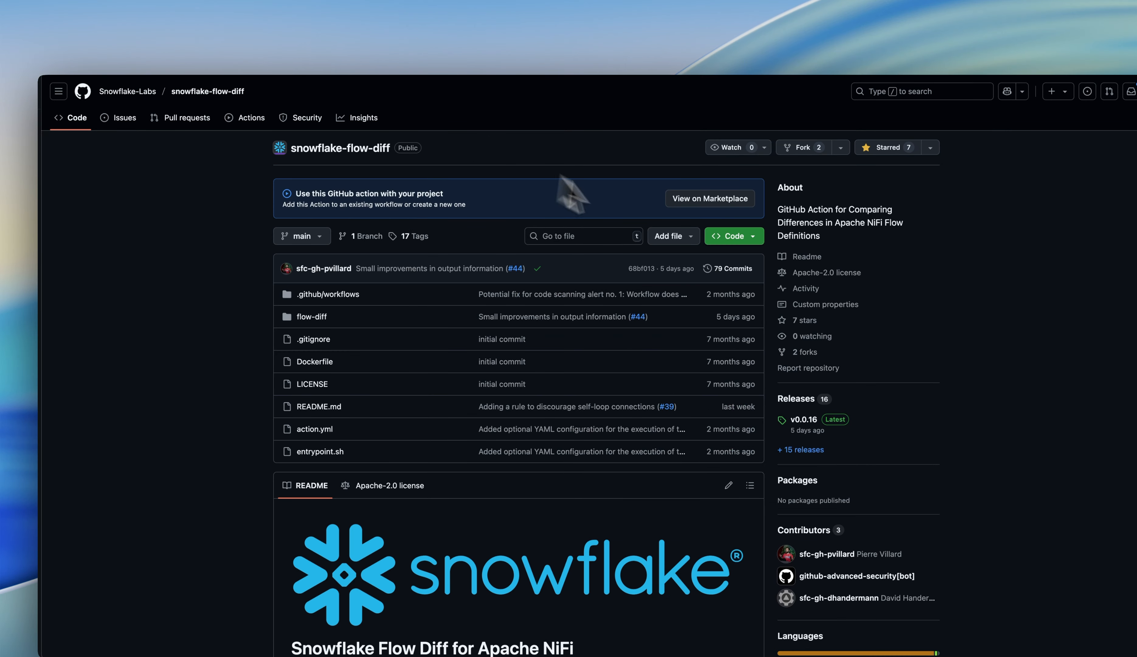
Step: Examine the Snowflake Flow Diff action's Marketplace page, including its usage workflow, available rules and example pull request comment
{"action": "left_click", "coordinate": [684, 200]}
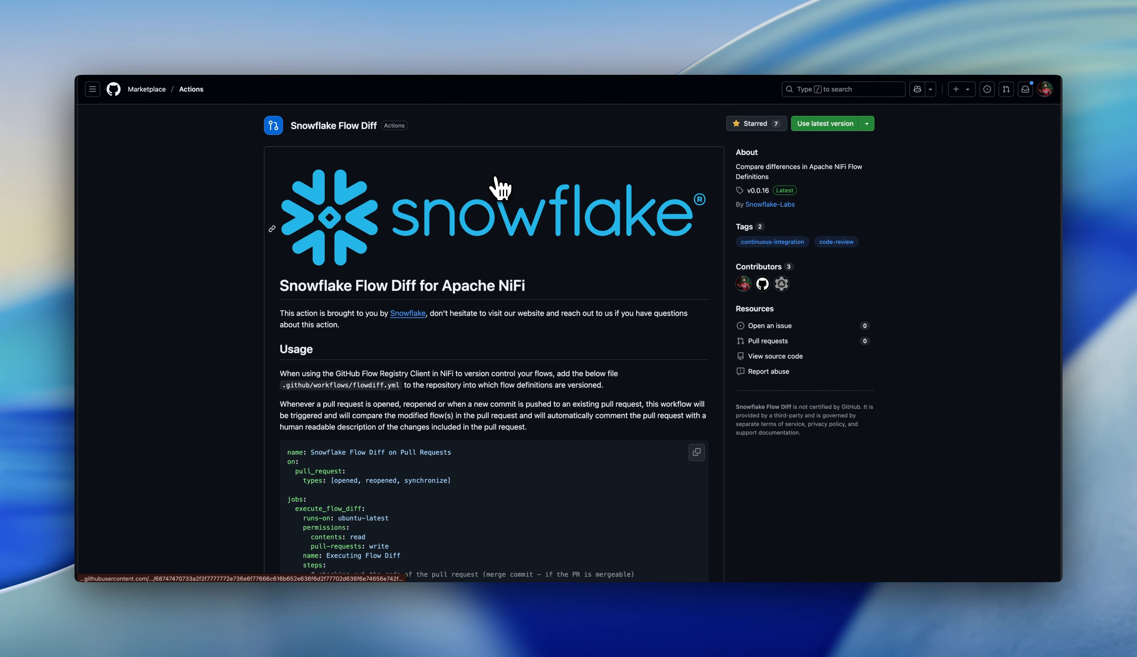
{"action": "scroll", "coordinate": [499, 187], "scroll_direction": "down", "scroll_amount": 3}
{"action": "scroll", "coordinate": [499, 188], "scroll_direction": "down", "scroll_amount": 15}
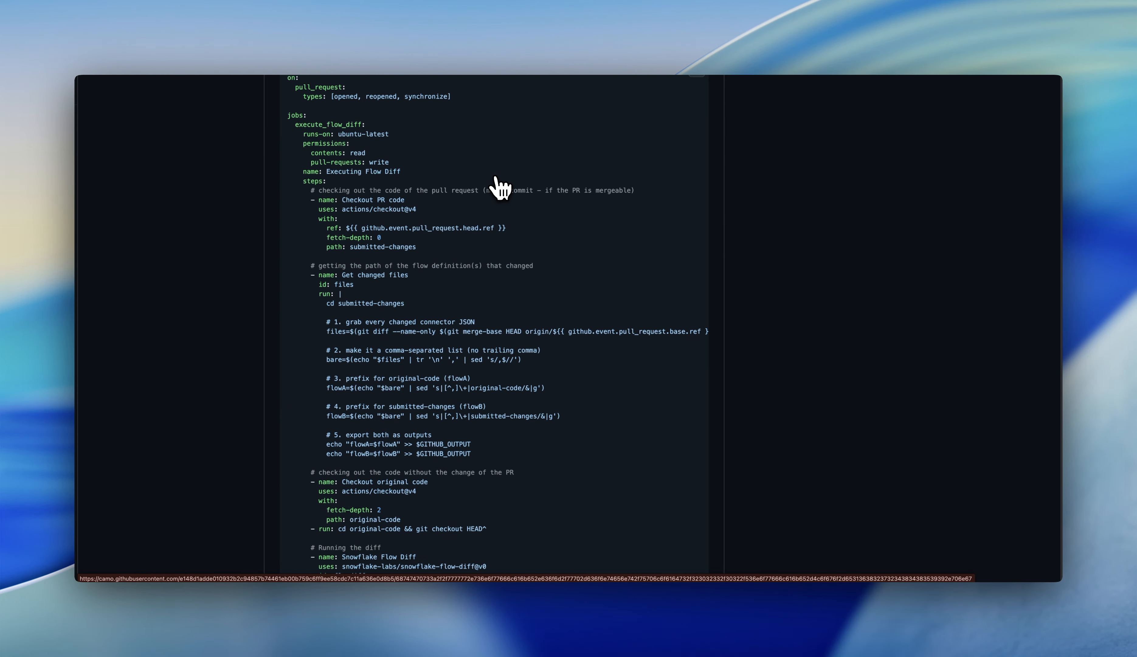
{"action": "scroll", "coordinate": [499, 218], "scroll_direction": "down", "scroll_amount": 7}
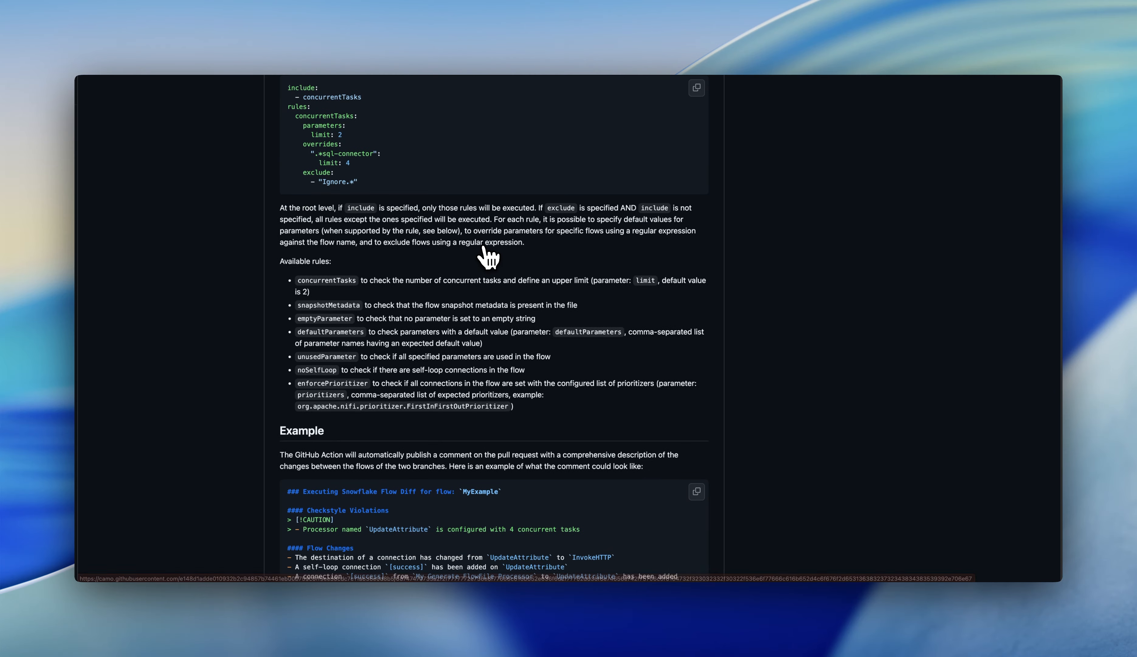
{"action": "scroll", "coordinate": [483, 229], "scroll_direction": "down", "scroll_amount": 1}
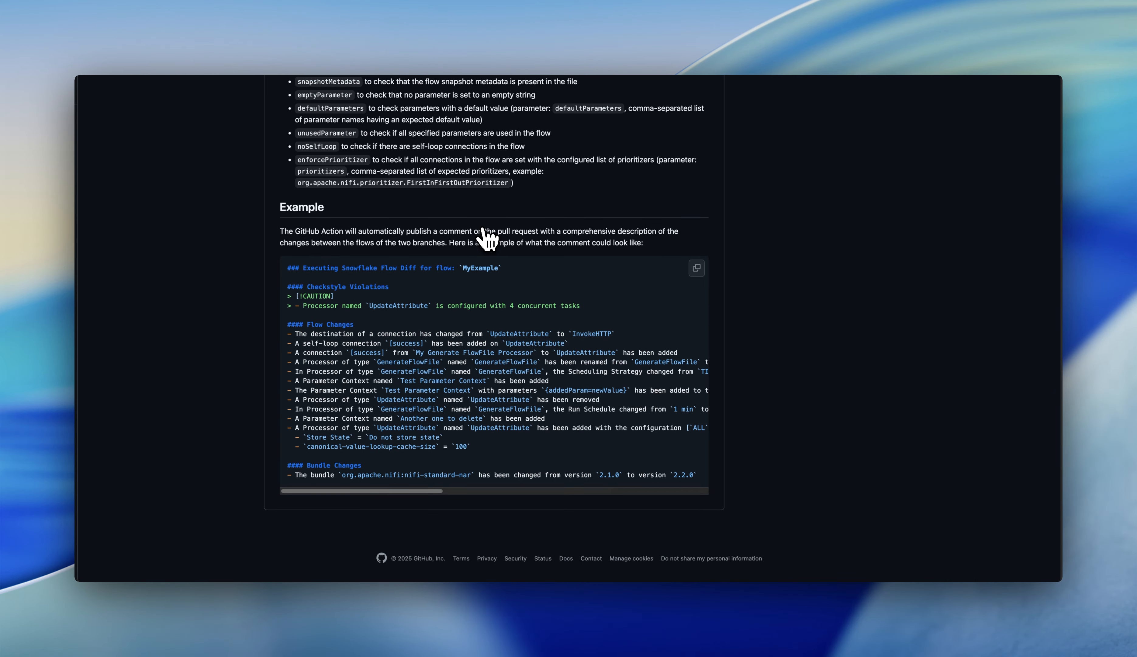
{"action": "scroll", "coordinate": [484, 231], "scroll_direction": "up", "scroll_amount": 20}
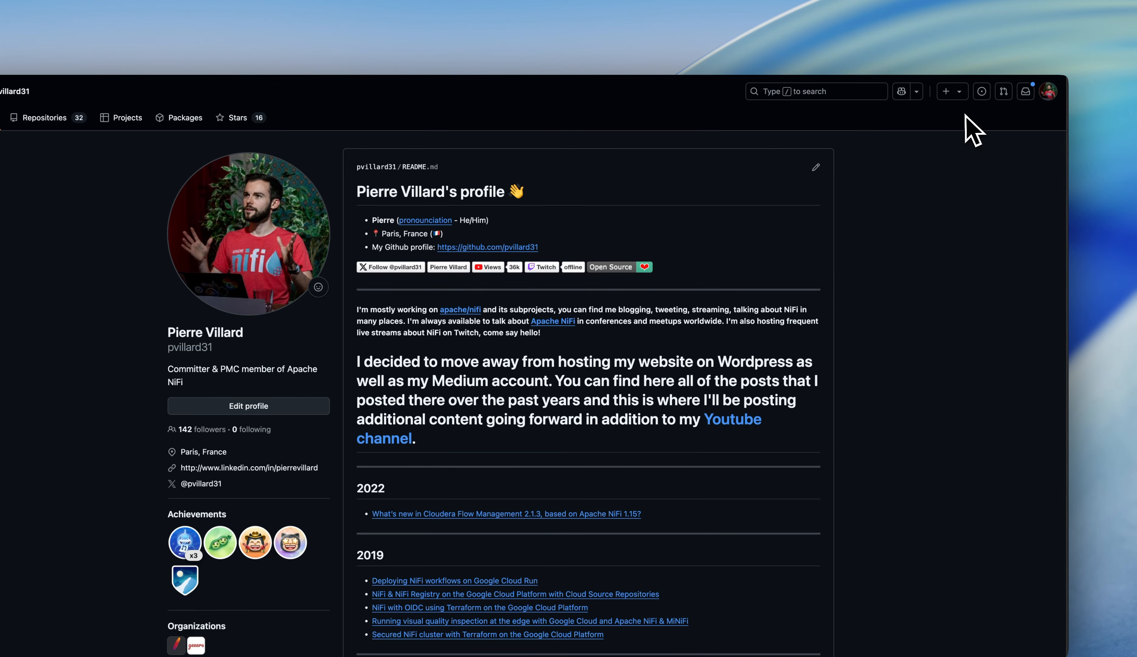
Step: Start a new GitHub repository named nifi-demo with the personal account as its owner
{"action": "left_click", "coordinate": [946, 93]}
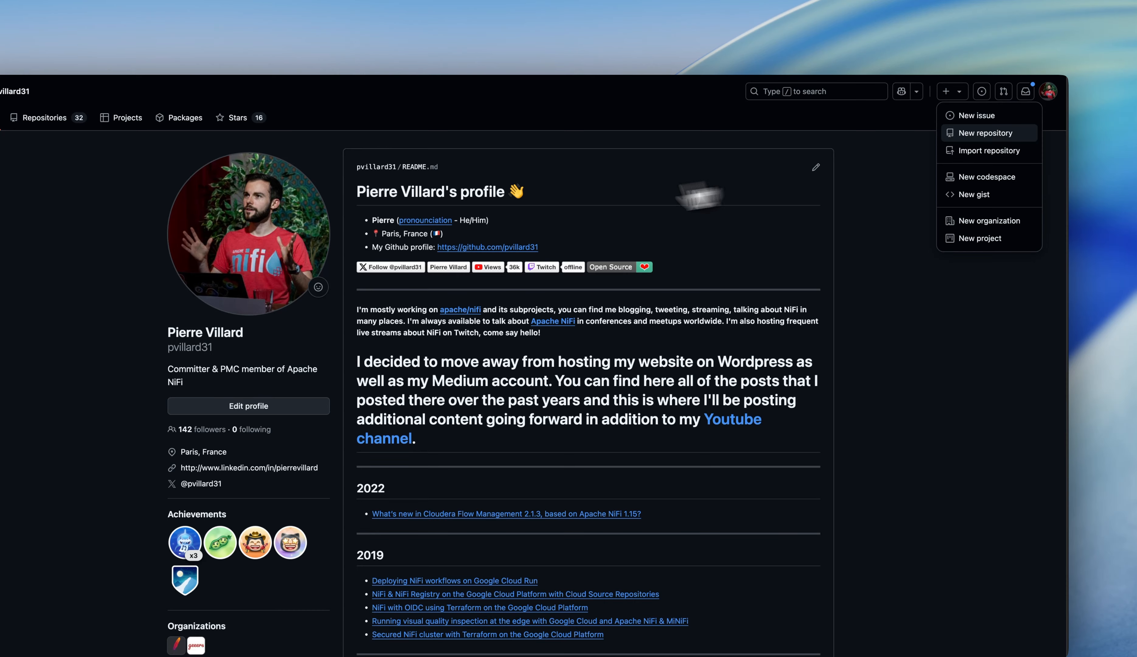
{"action": "left_click", "coordinate": [524, 208]}
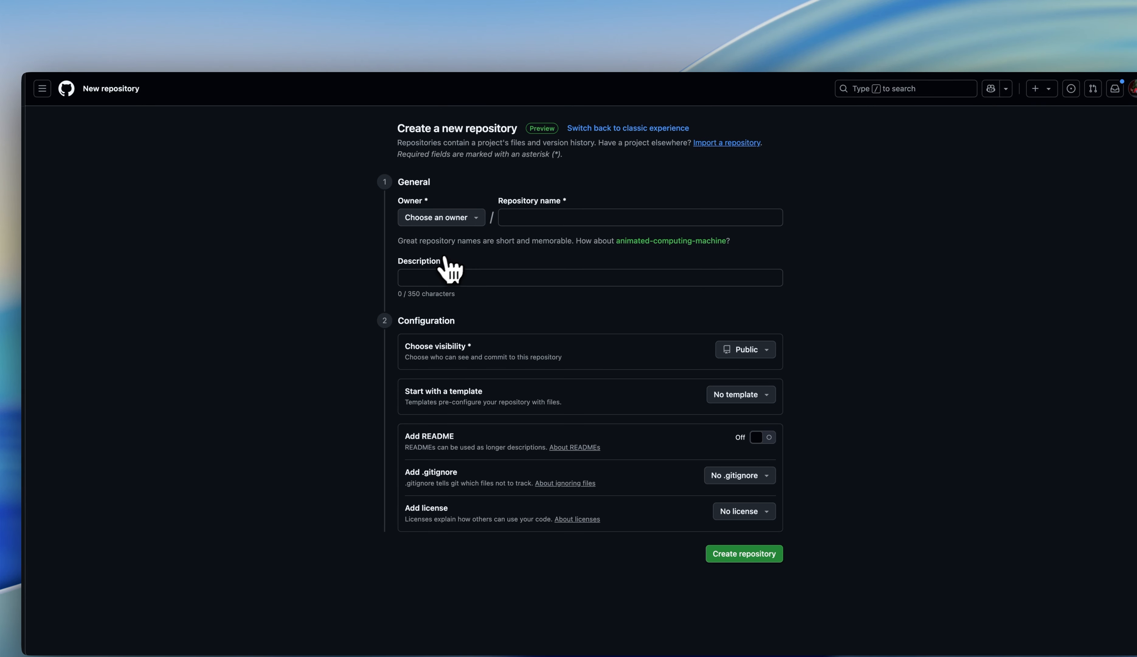
{"action": "left_click", "coordinate": [466, 219]}
{"action": "left_click", "coordinate": [467, 282]}
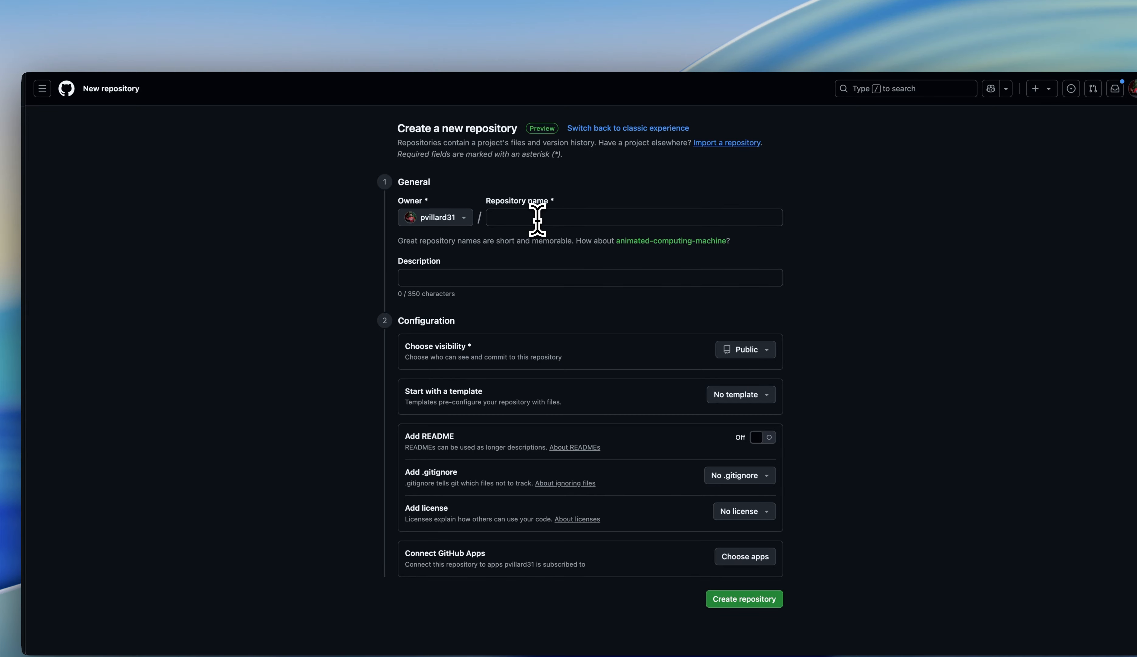
{"action": "left_click", "coordinate": [536, 219]}
{"action": "type", "text": "nifi-"}
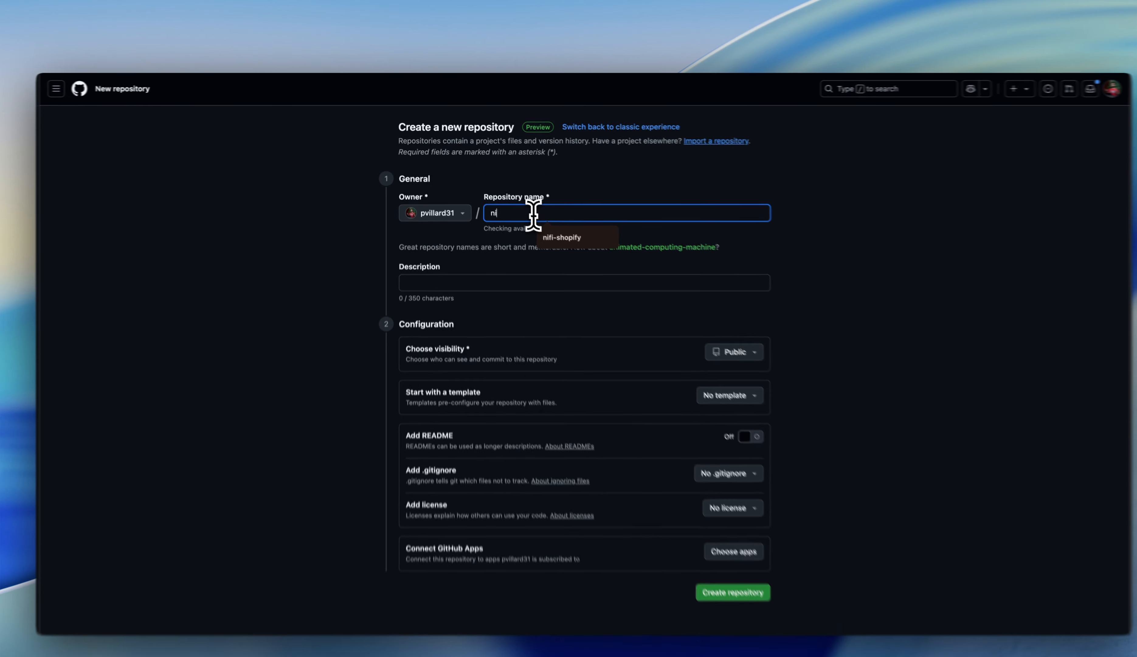
{"action": "type", "text": "dem"}
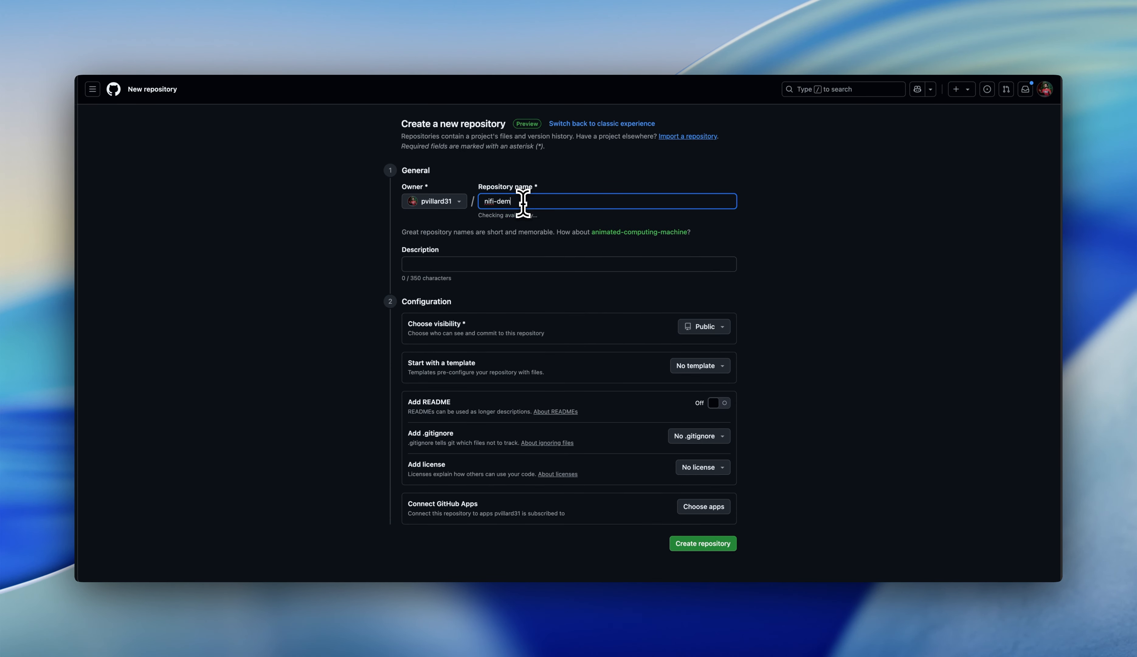
{"action": "type", "text": "o"}
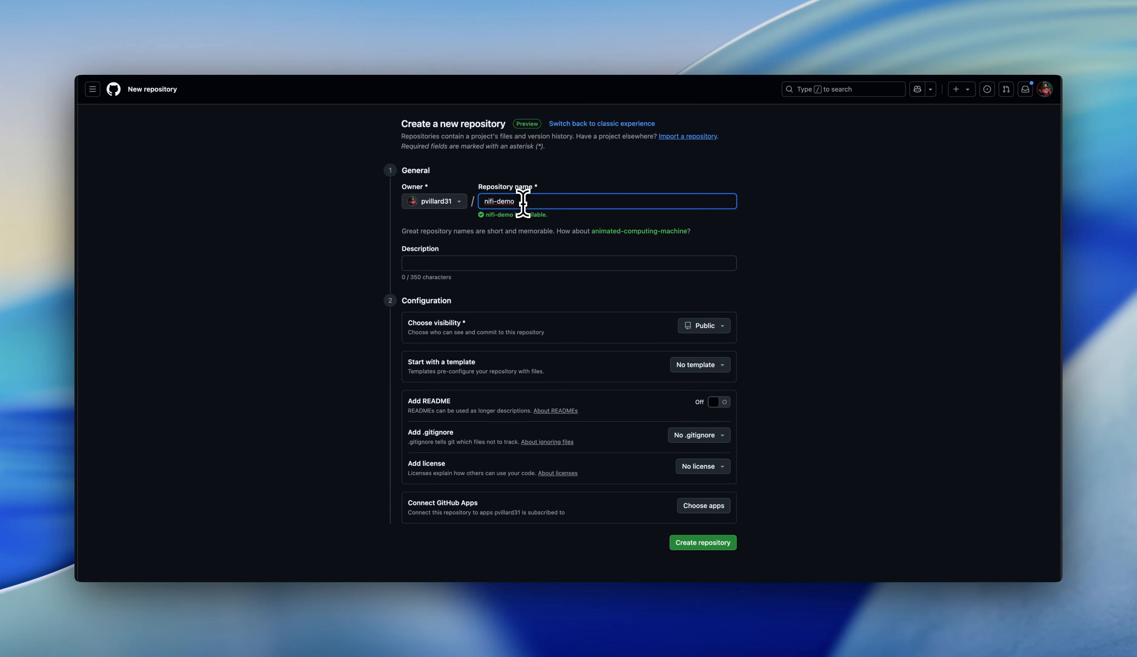
{"action": "type", "text": "-"}
{"action": "key", "text": "BackSpace"}
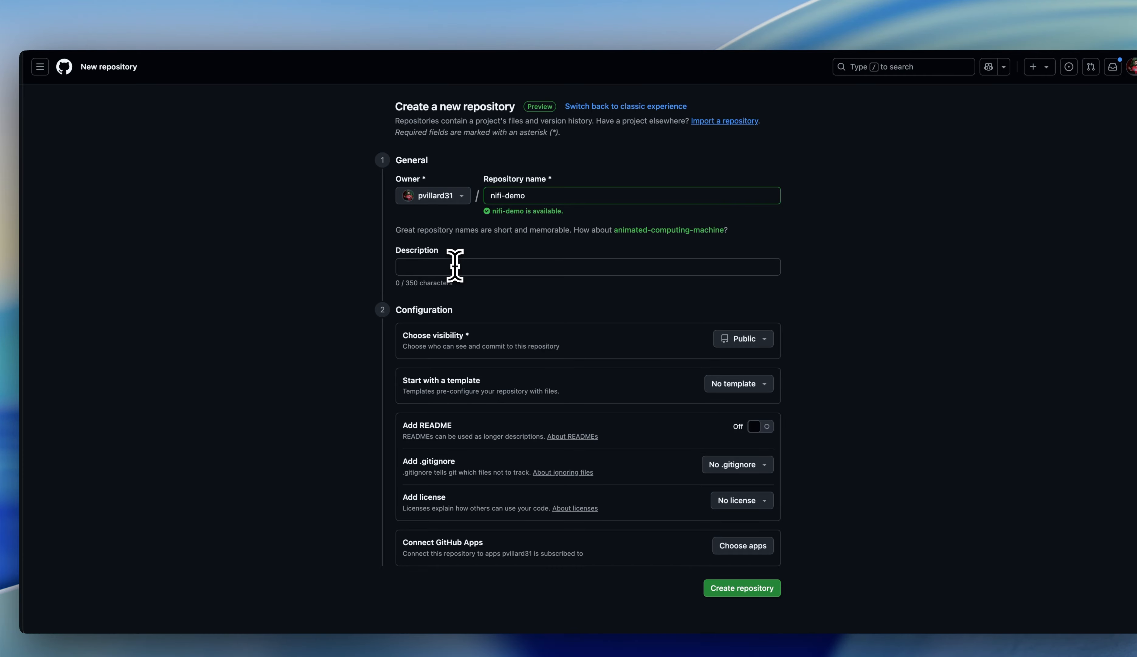
Step: Describe the repository as "Just for a demo", make it private with a README, and create it
{"action": "left_click", "coordinate": [455, 266]}
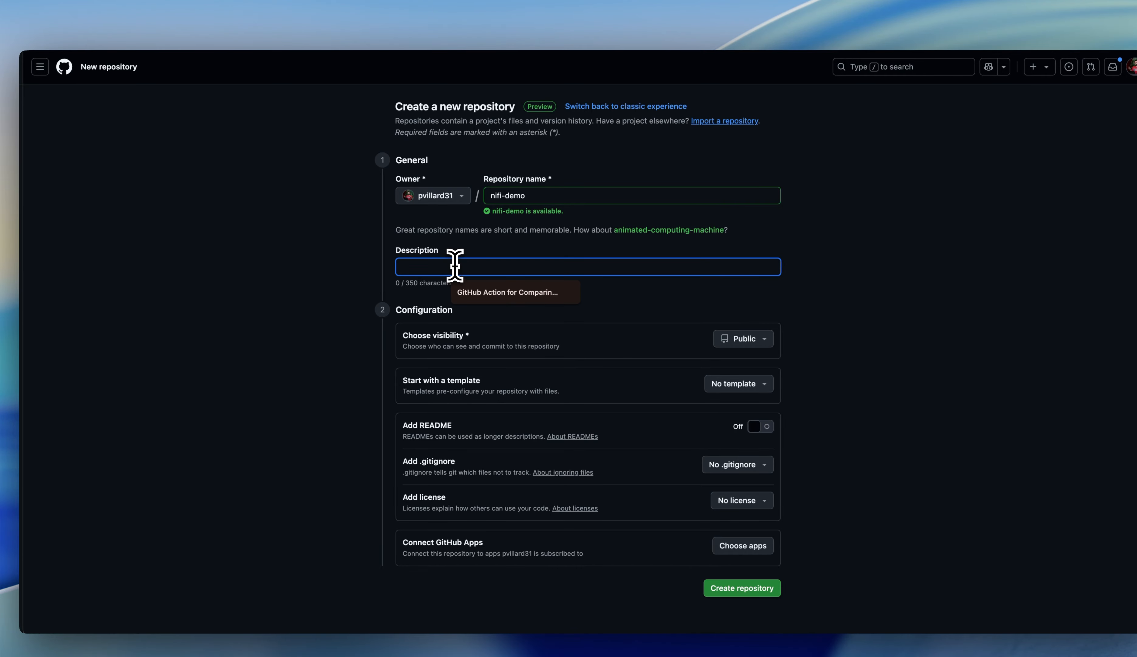
{"action": "type", "text": "Just for a demo"}
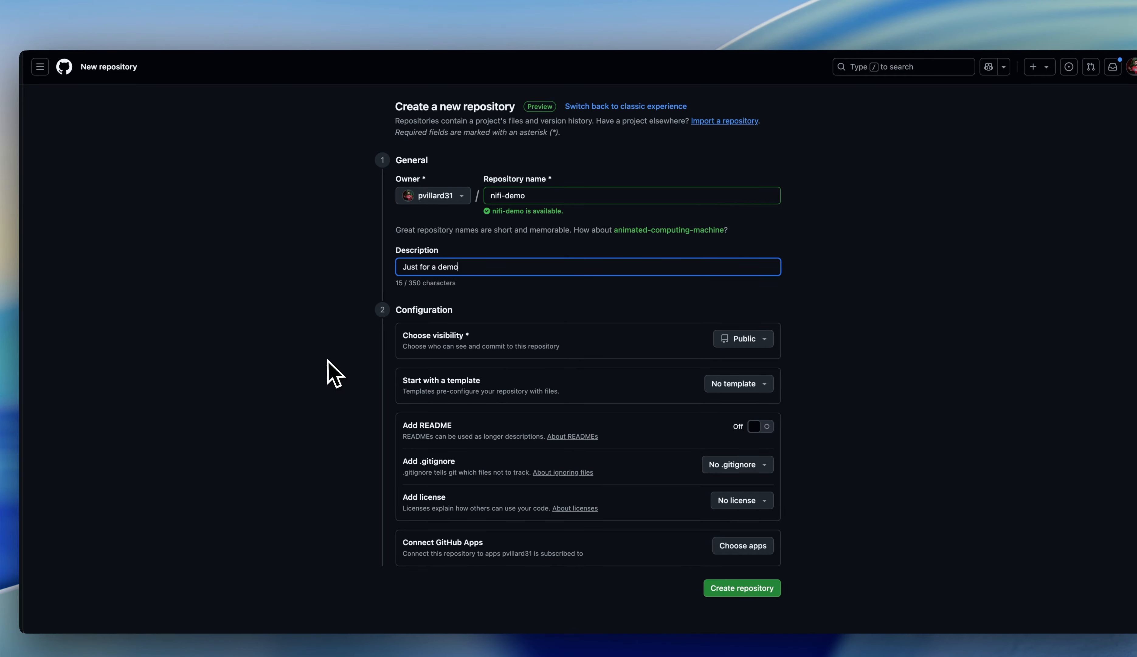
{"action": "left_click", "coordinate": [761, 341]}
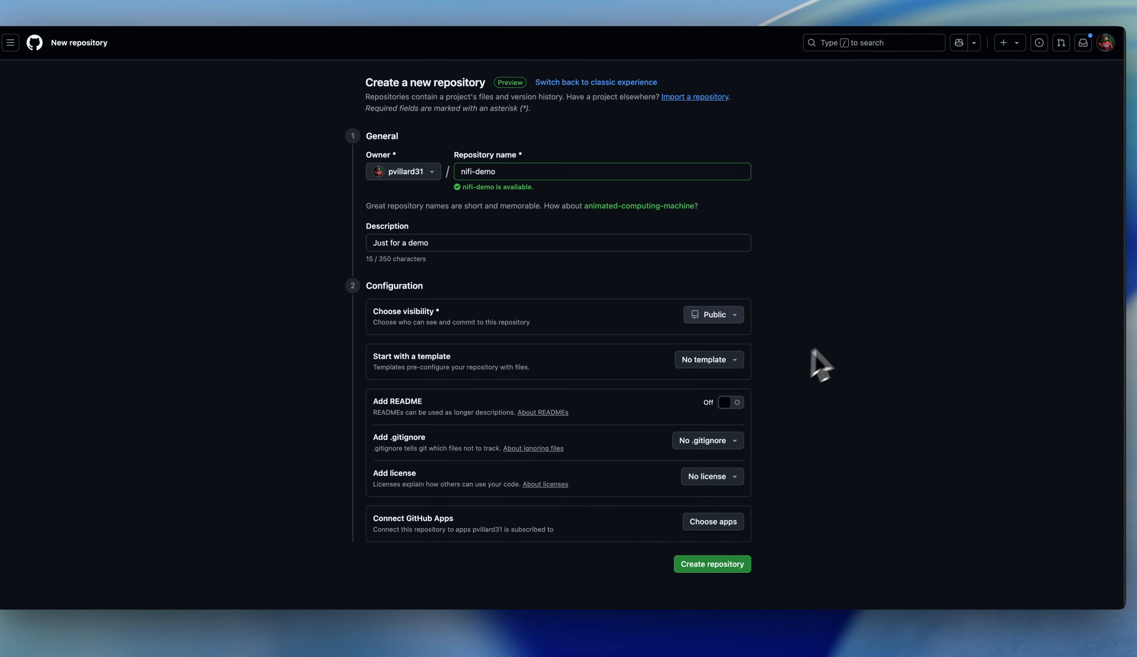
{"action": "left_click", "coordinate": [830, 384]}
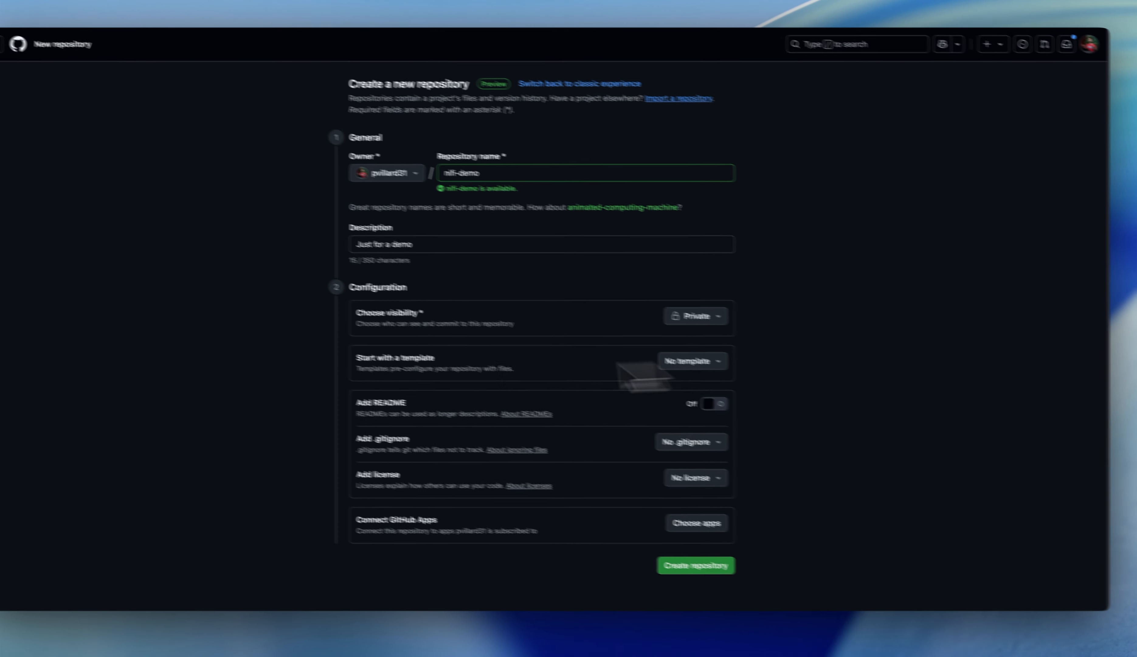
{"action": "left_click", "coordinate": [709, 401]}
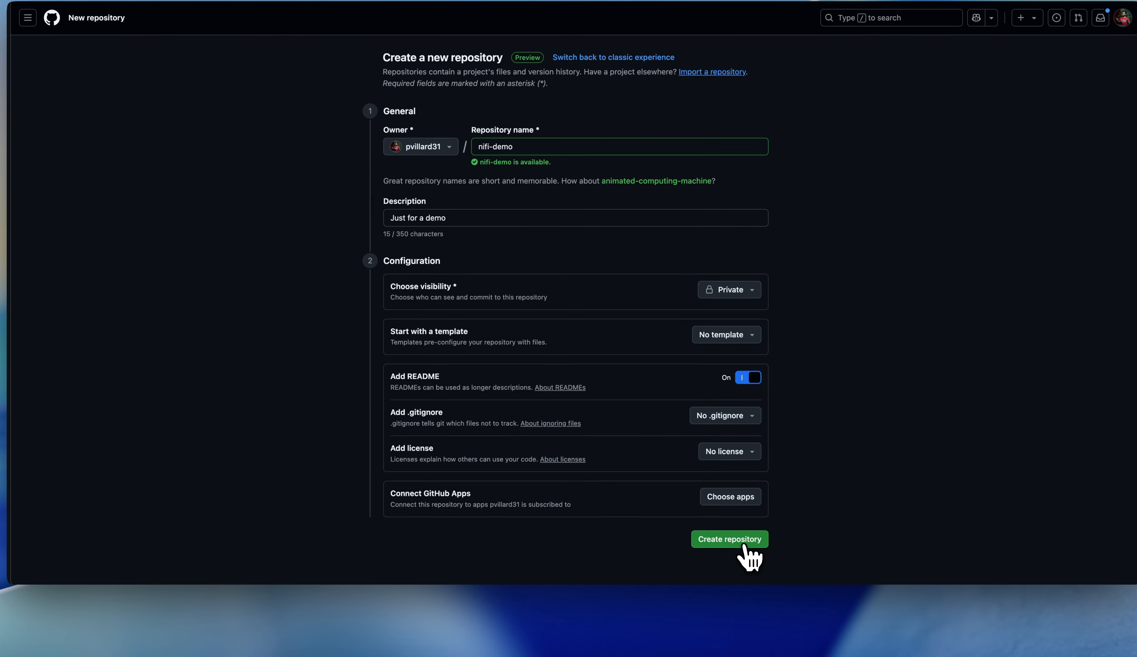
{"action": "left_click", "coordinate": [743, 546]}
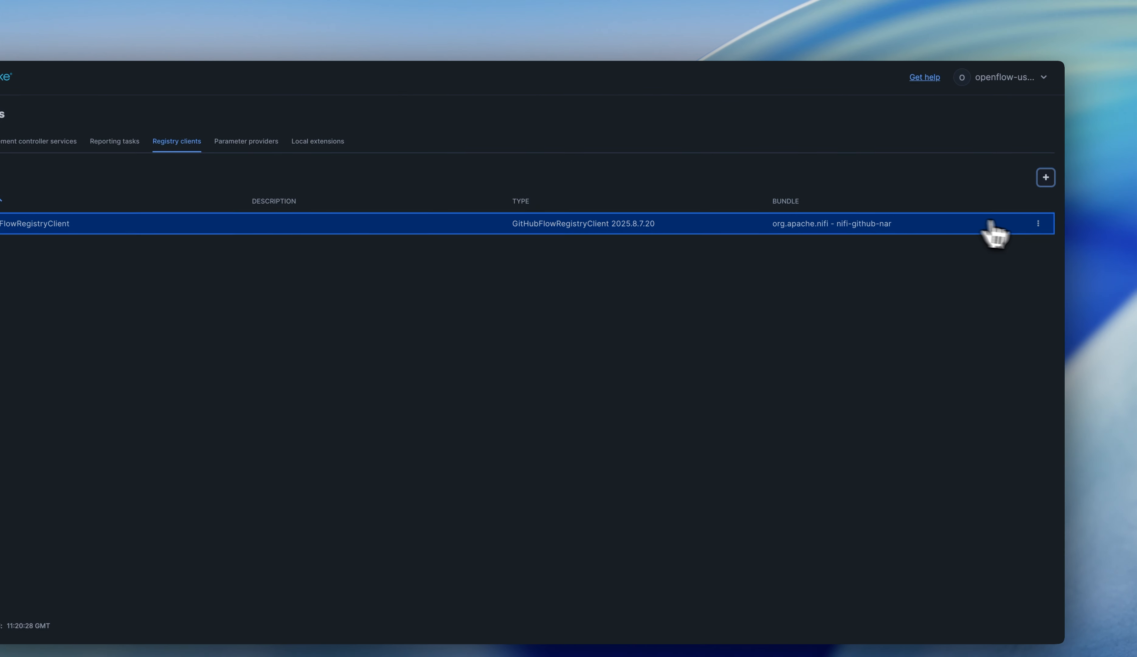
Step: In the GitHubFlowRegistryClient properties in NiFi, set Repository Owner to the GitHub username and Repository Name to nifi-demo
{"action": "left_click", "coordinate": [1036, 225]}
{"action": "left_click", "coordinate": [1028, 248]}
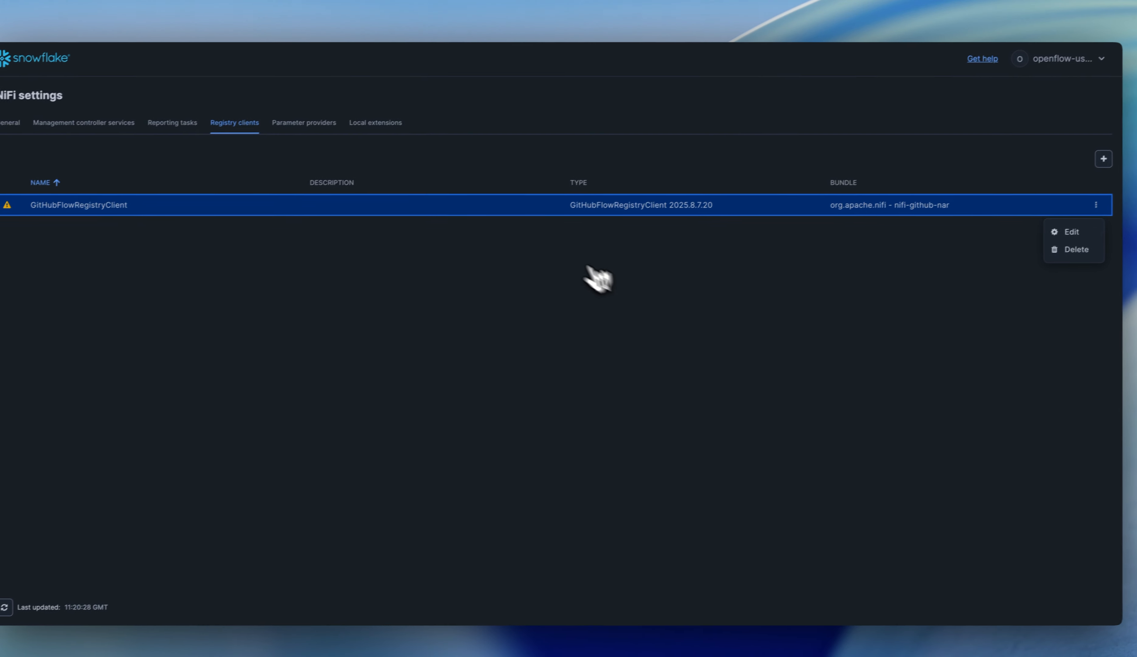
{"action": "left_click", "coordinate": [447, 174]}
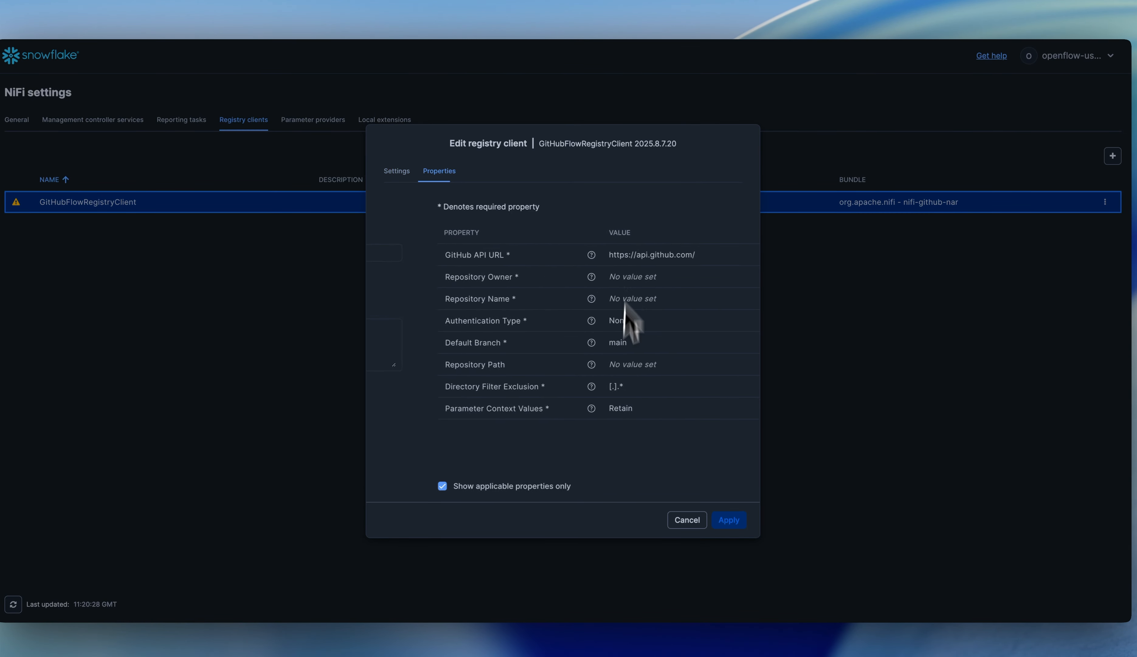
{"action": "left_click", "coordinate": [615, 281]}
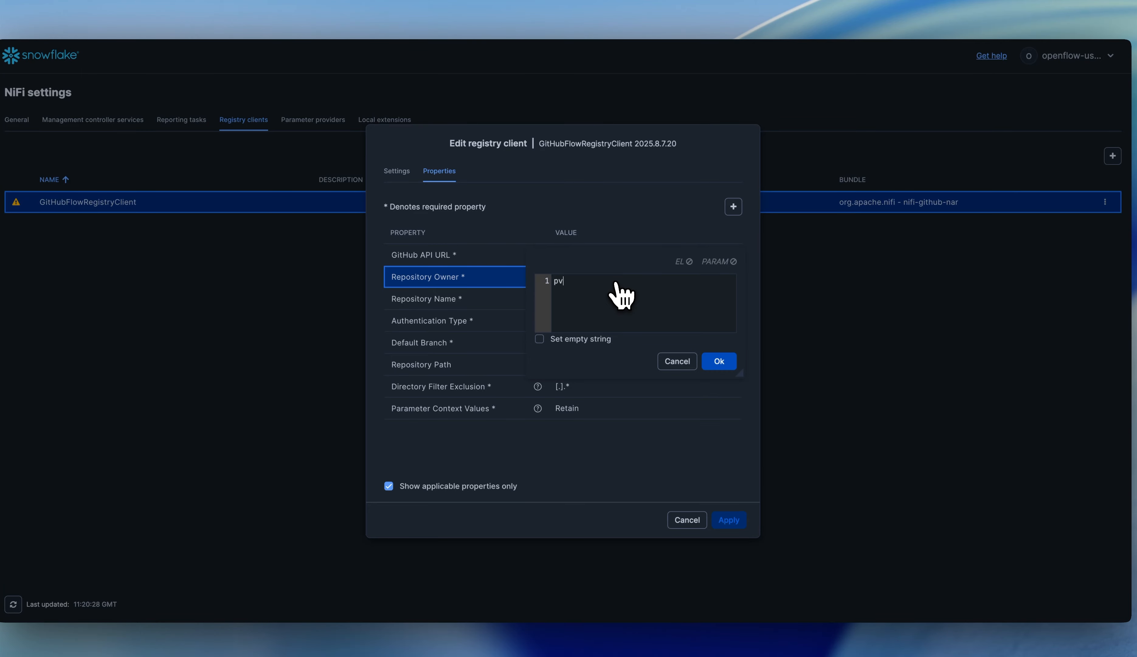
{"action": "type", "text": "pvillard31"}
{"action": "key", "text": "Return"}
{"action": "left_click", "coordinate": [605, 302]}
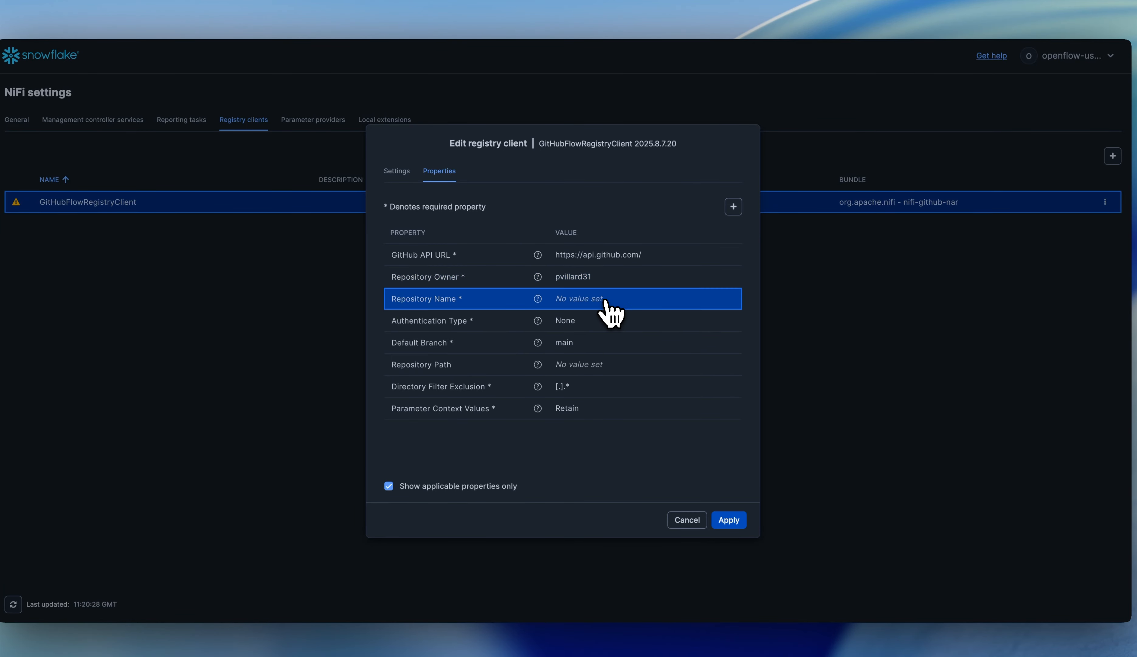
{"action": "type", "text": "nifi-demo"}
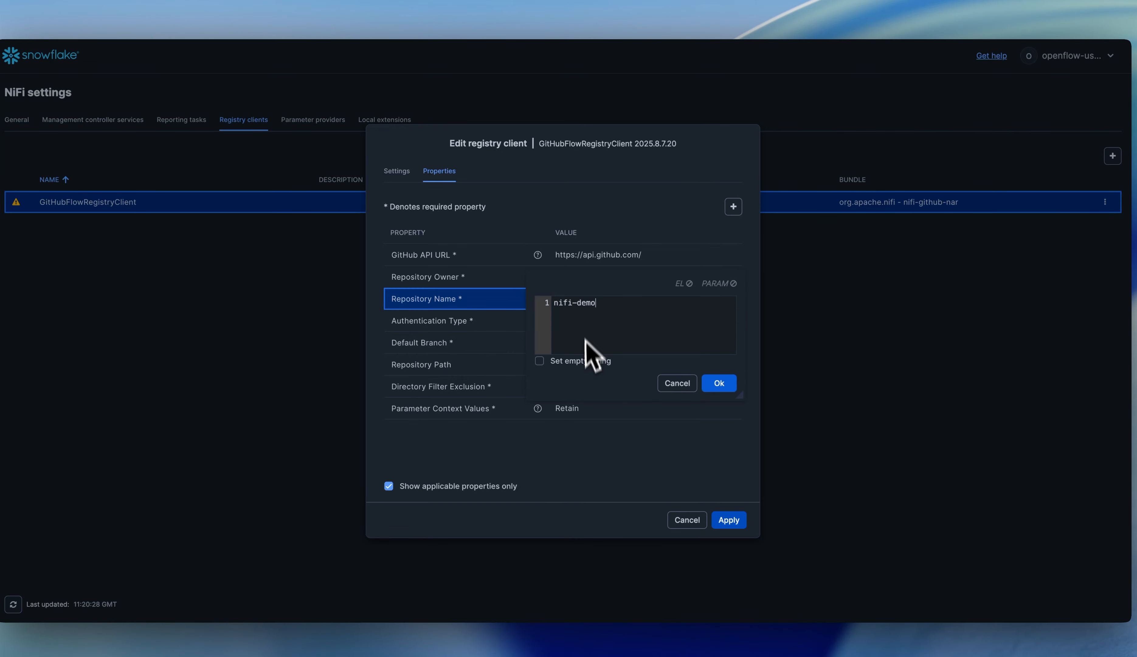
{"action": "key", "text": "Return"}
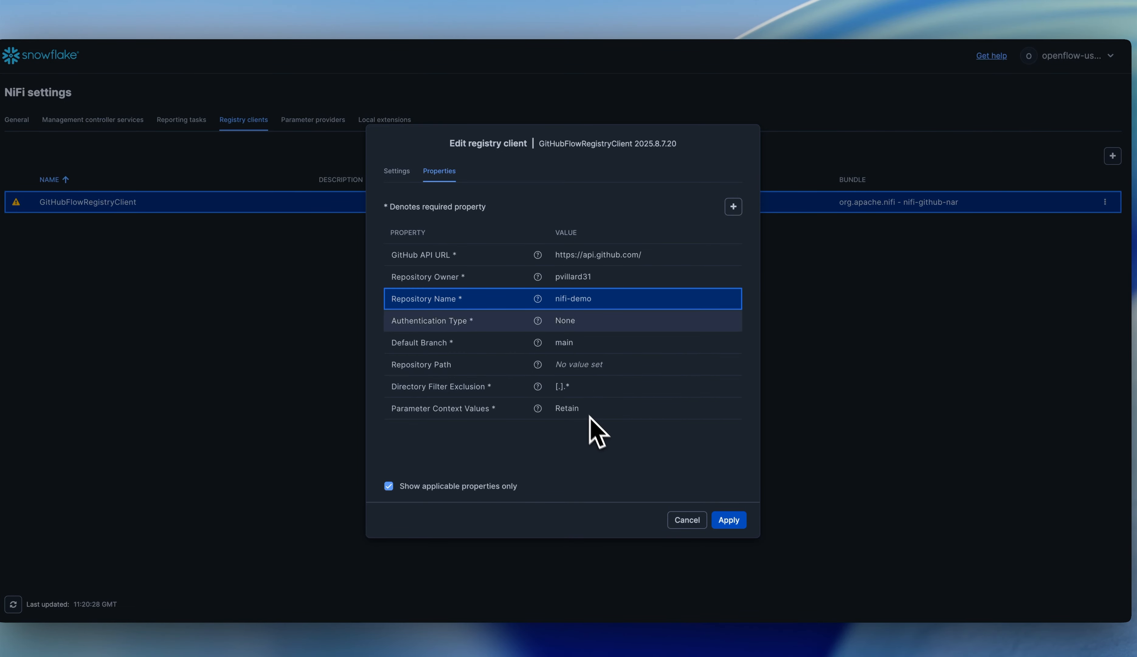
Step: Set the registry client's Authentication Type to Personal Access Token
{"action": "left_click", "coordinate": [623, 321]}
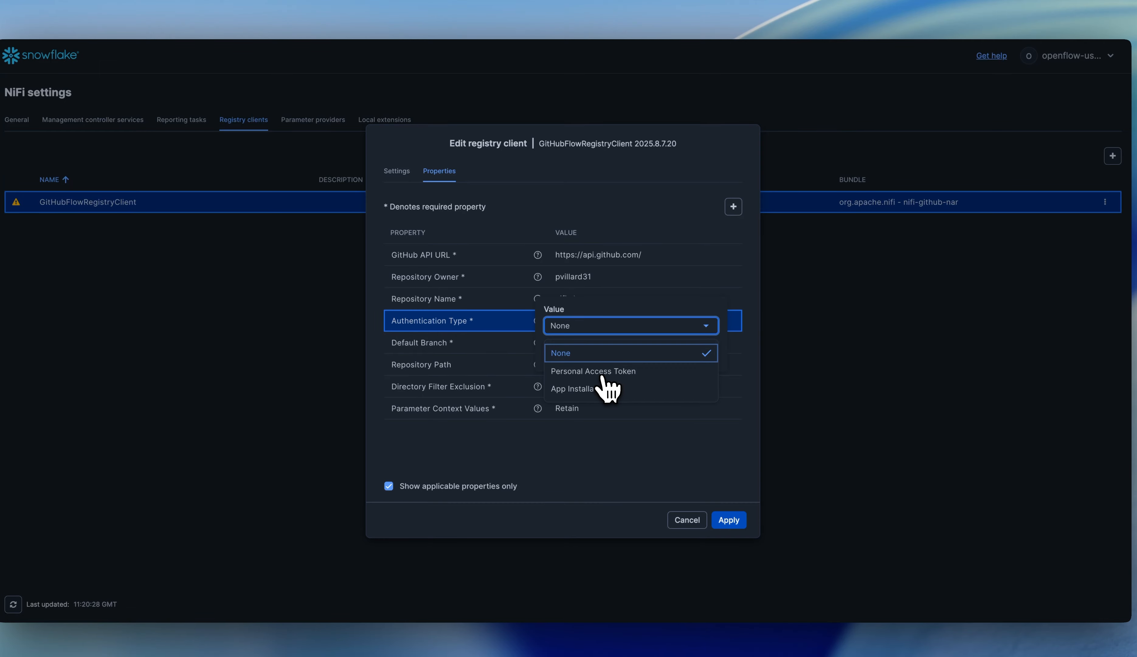
{"action": "left_click", "coordinate": [695, 369]}
{"action": "key", "text": "Return"}
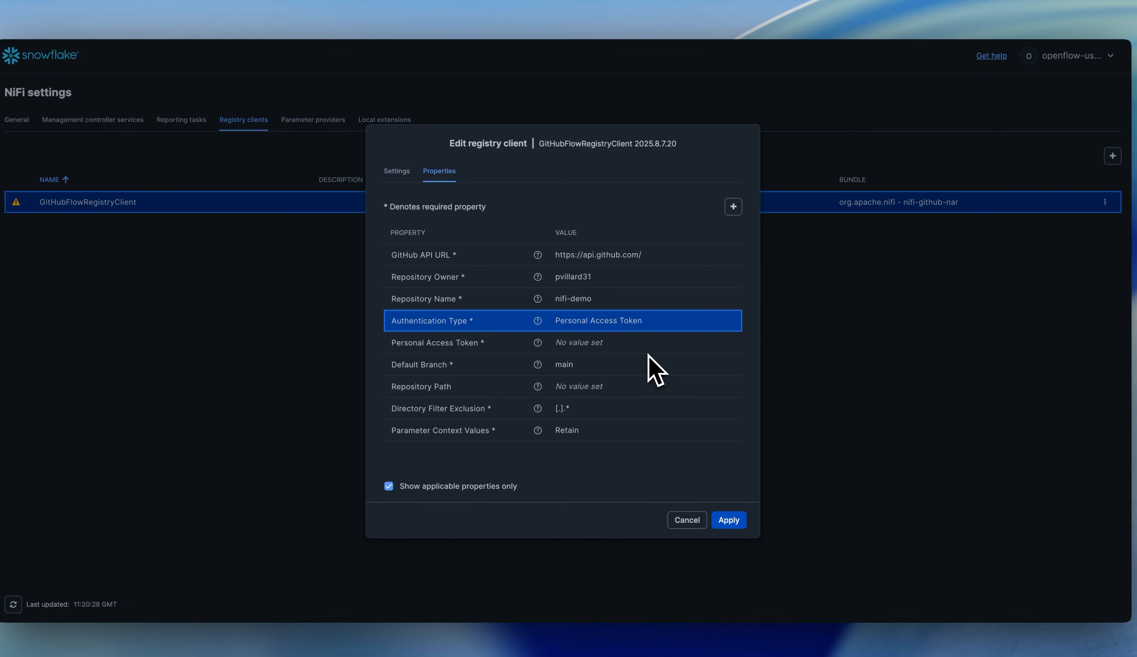
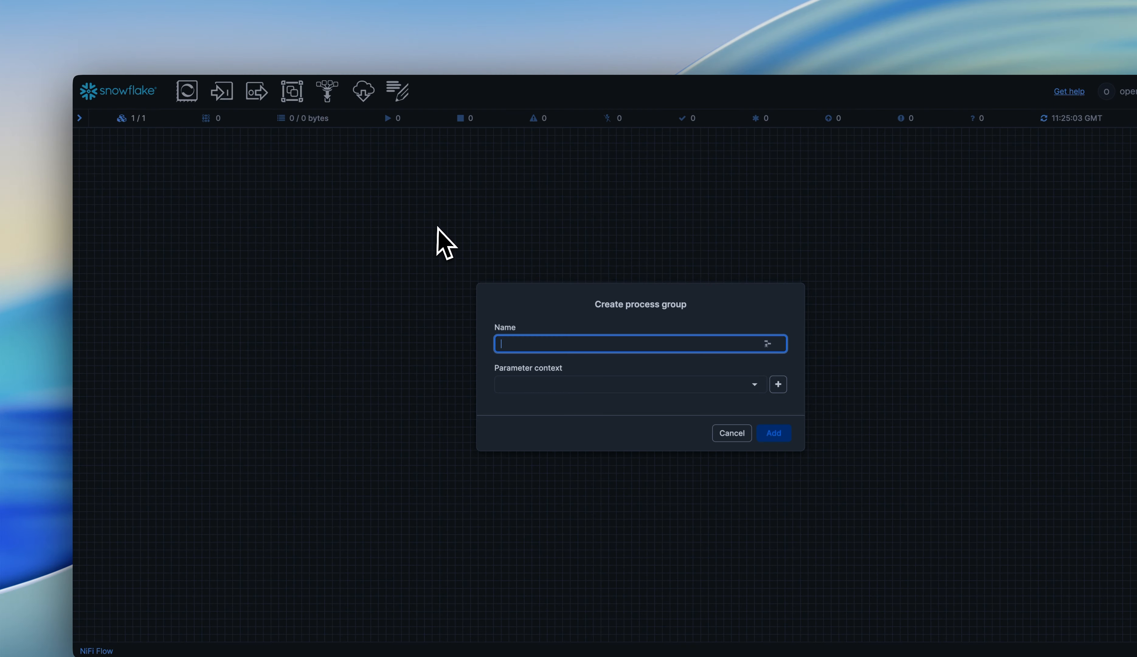
Step: Create a process group named My First Flow on the NiFi canvas without a parameter context
{"action": "type", "text": "My "}
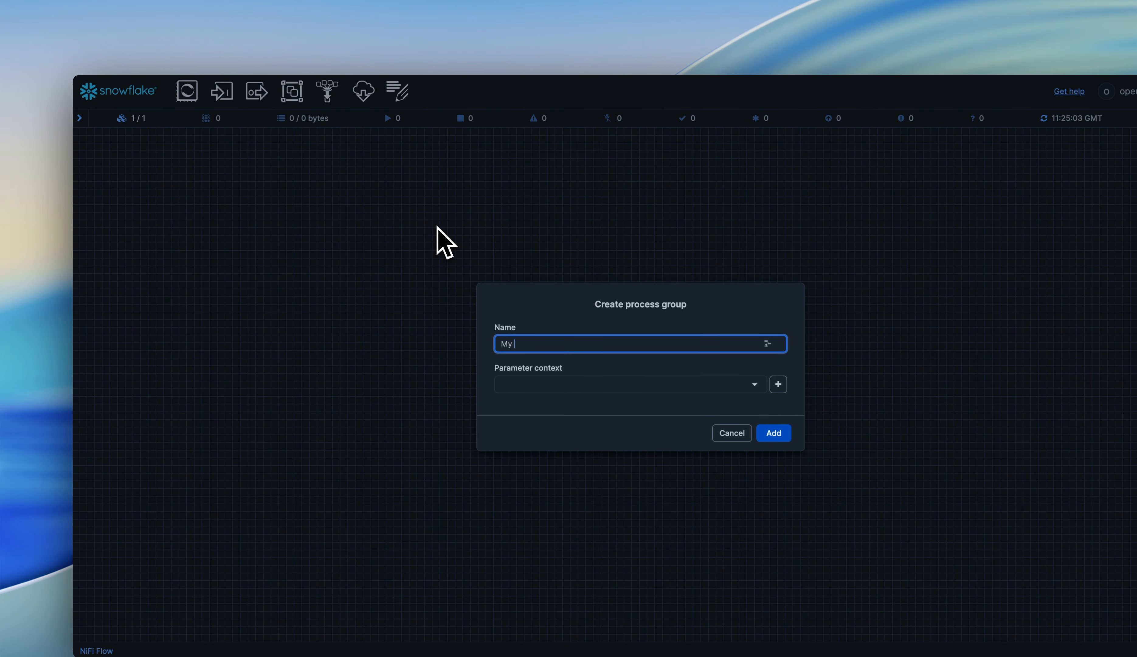
{"action": "type", "text": "First Flow"}
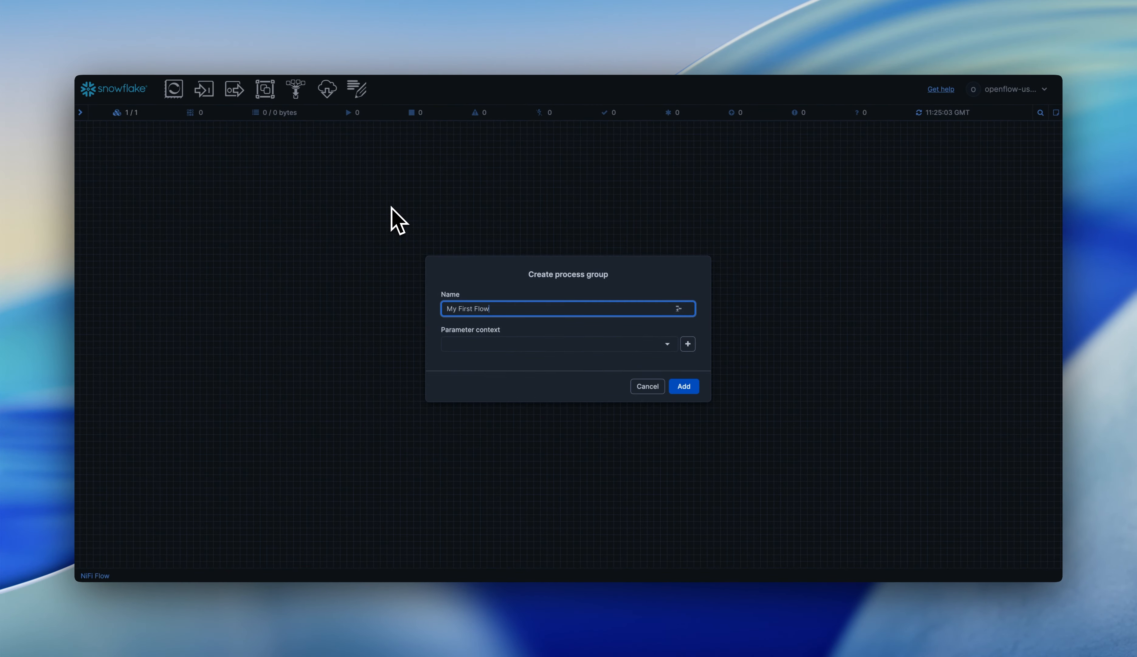
{"action": "left_click", "coordinate": [684, 386]}
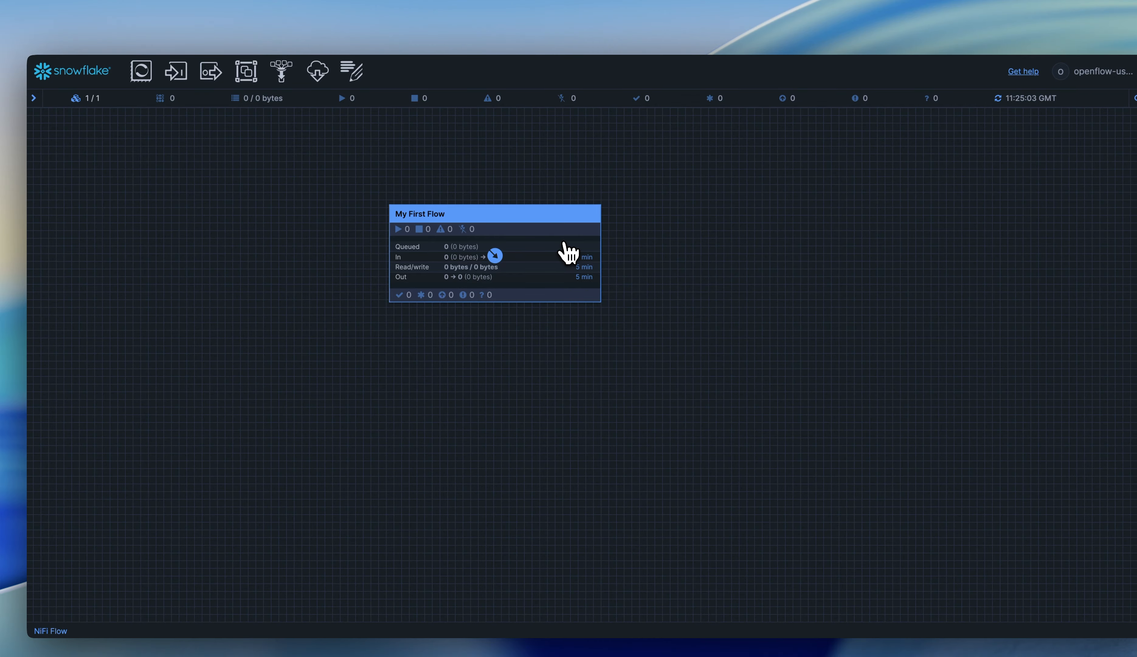
Step: Enter the My First Flow process group and add a GenerateFlowFile processor
{"action": "double_click", "coordinate": [568, 250]}
{"action": "left_click_drag", "start_coordinate": [141, 71], "coordinate": [409, 253]}
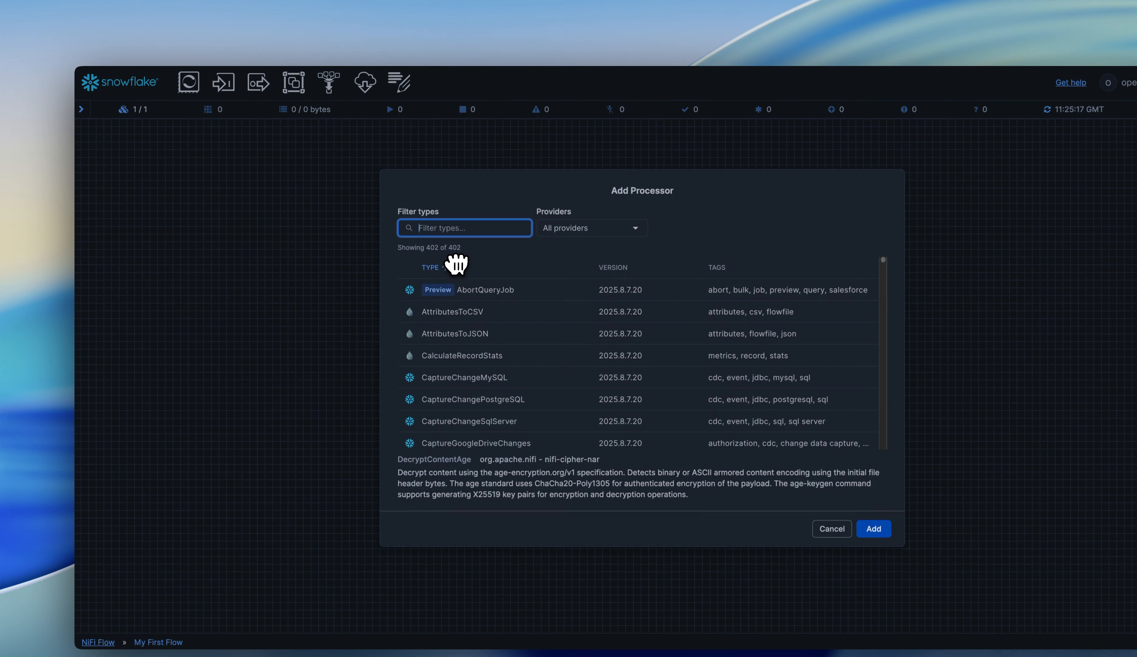
{"action": "type", "text": "generateflow"}
{"action": "key", "text": "Return"}
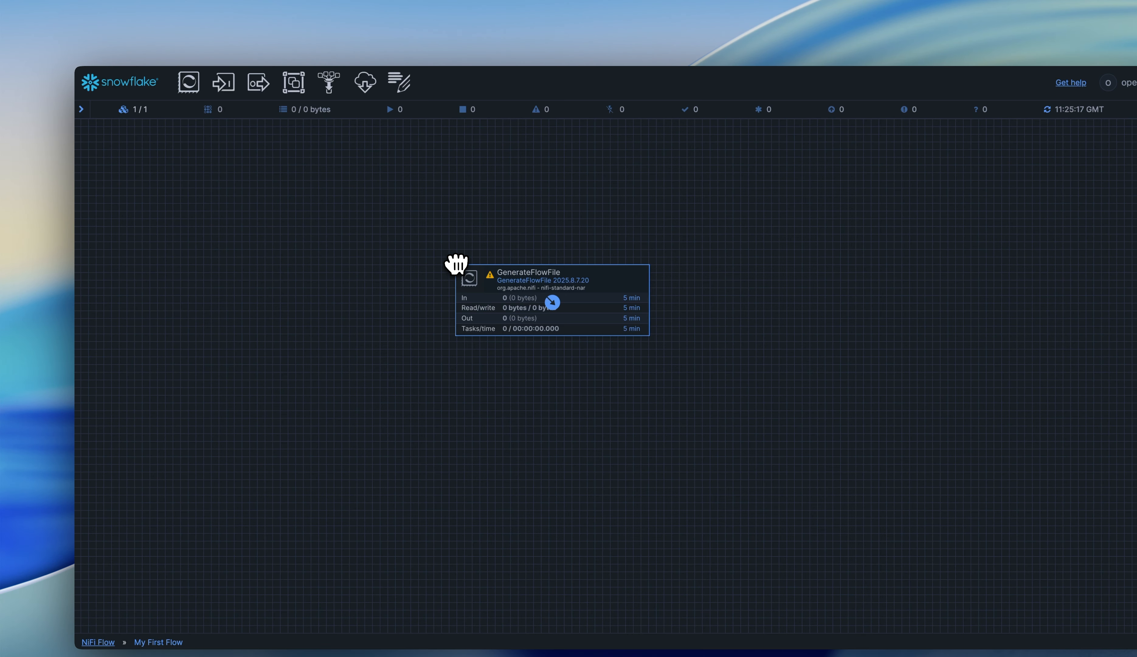
Step: Start version control on the My First Flow process group, naming the flow My First Flow with description "some description" and comment "initial version"
{"action": "left_click", "coordinate": [453, 228]}
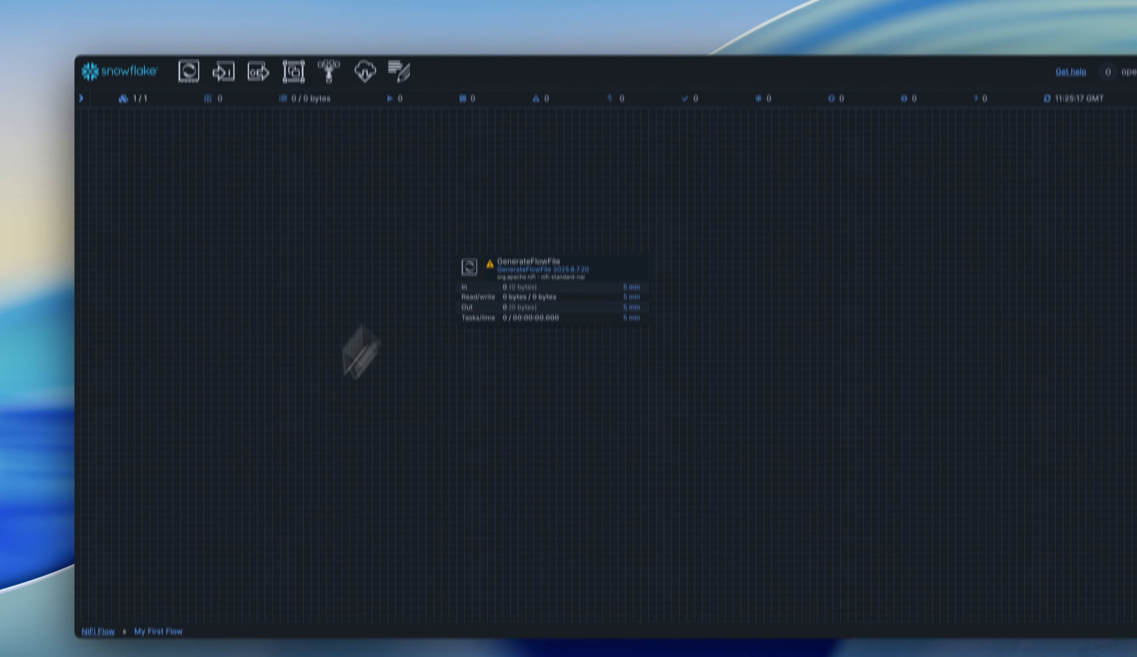
{"action": "left_click", "coordinate": [98, 642]}
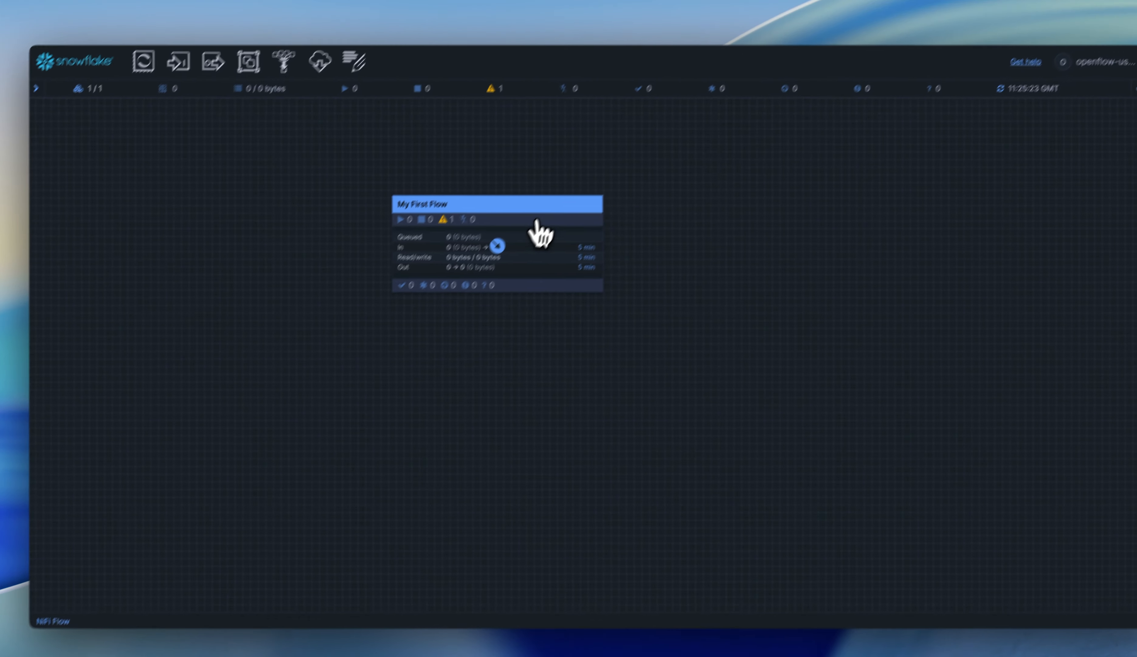
{"action": "right_click", "coordinate": [537, 223]}
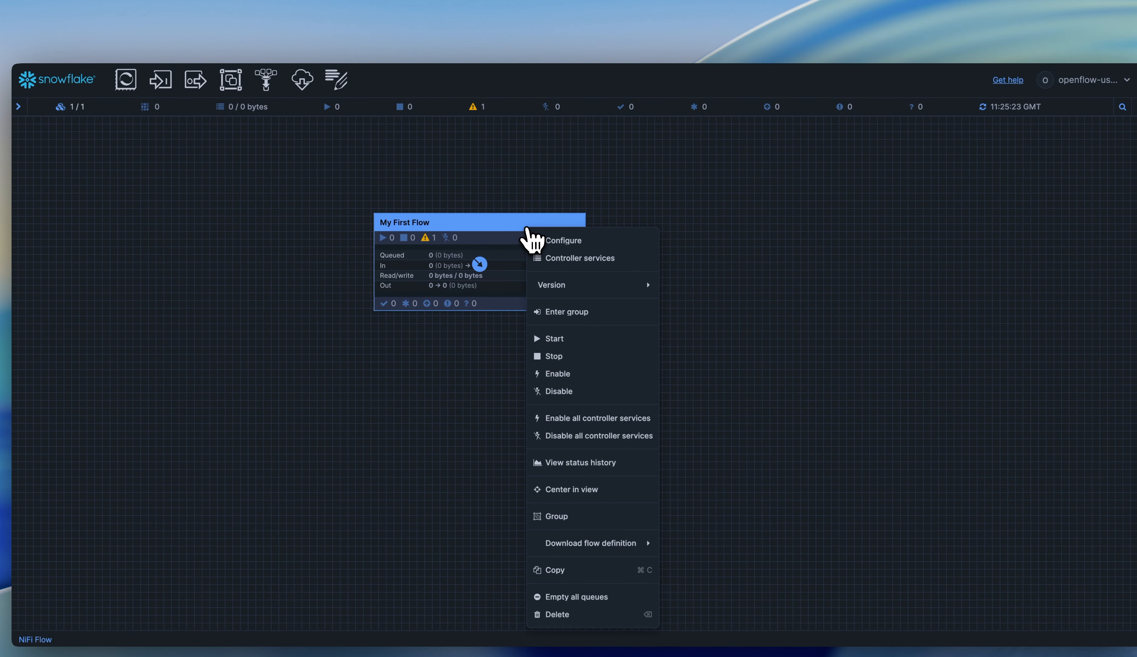
{"action": "mouse_move", "coordinate": [586, 285]}
{"action": "left_click", "coordinate": [691, 292]}
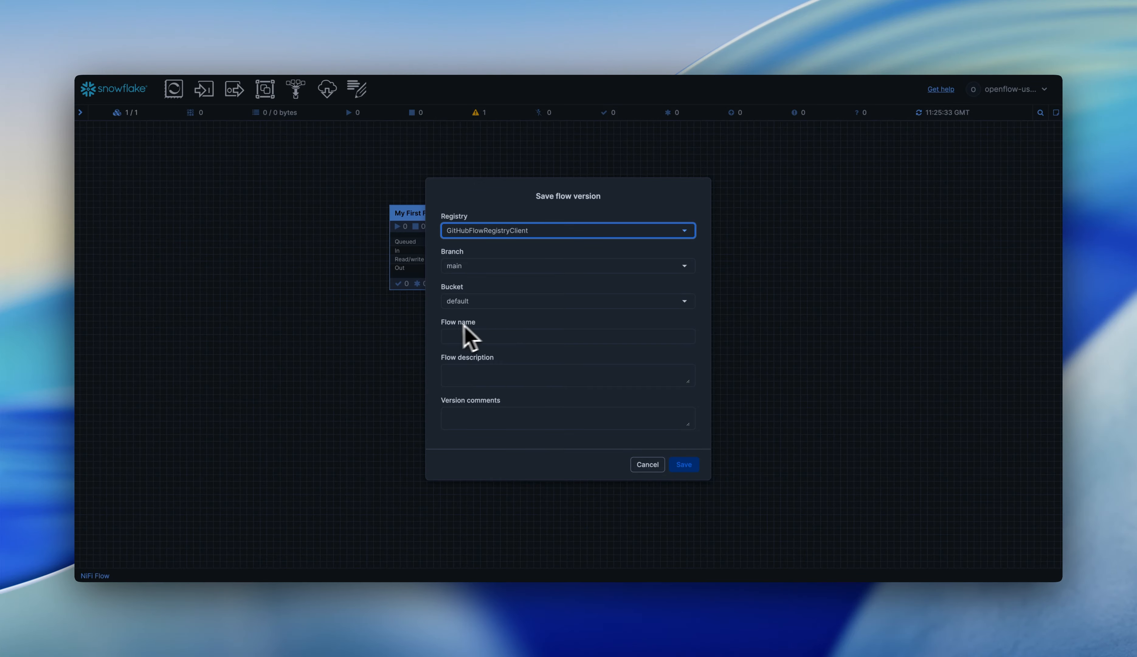
{"action": "left_click", "coordinate": [539, 336]}
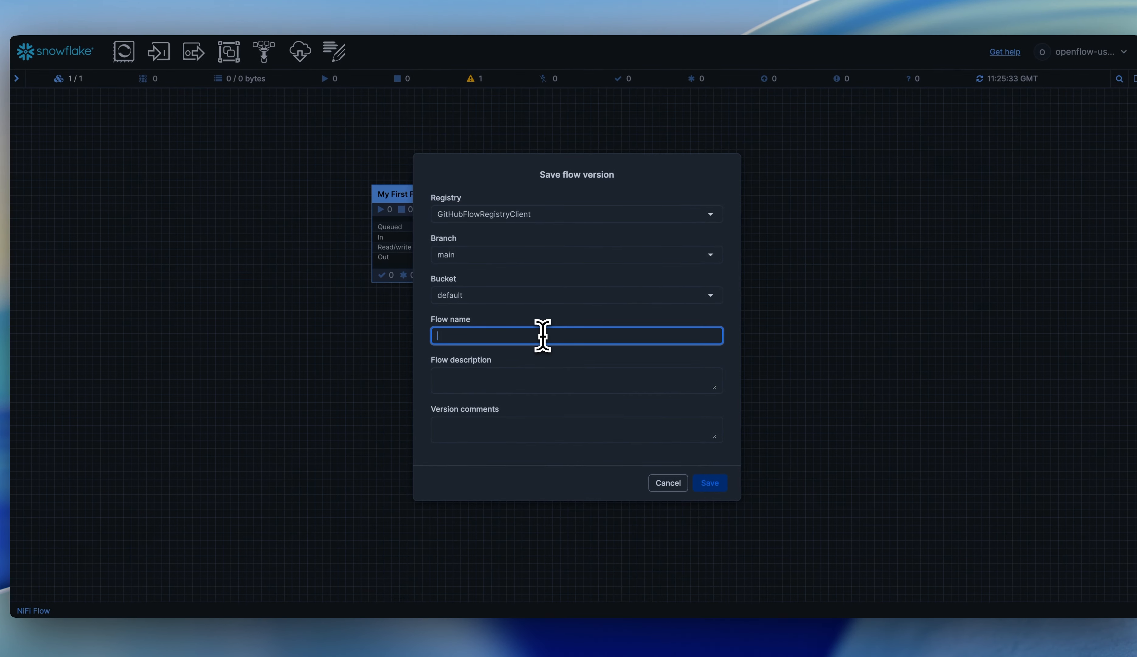
{"action": "type", "text": "My Firs"}
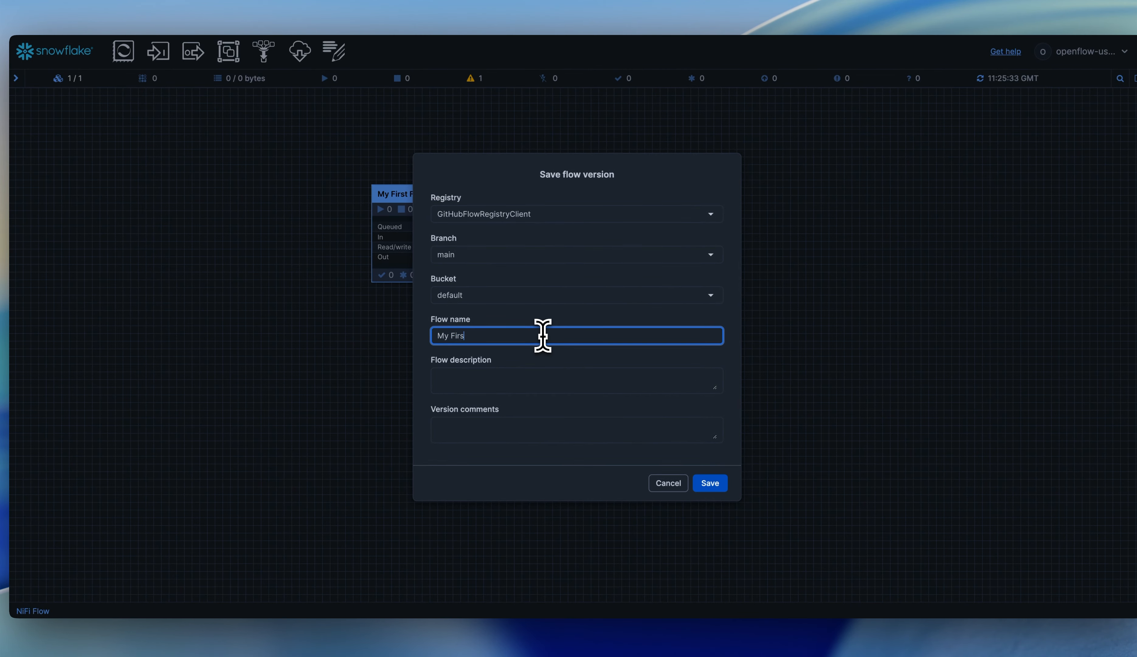
{"action": "type", "text": "t Flow"}
{"action": "key", "text": "Tab"}
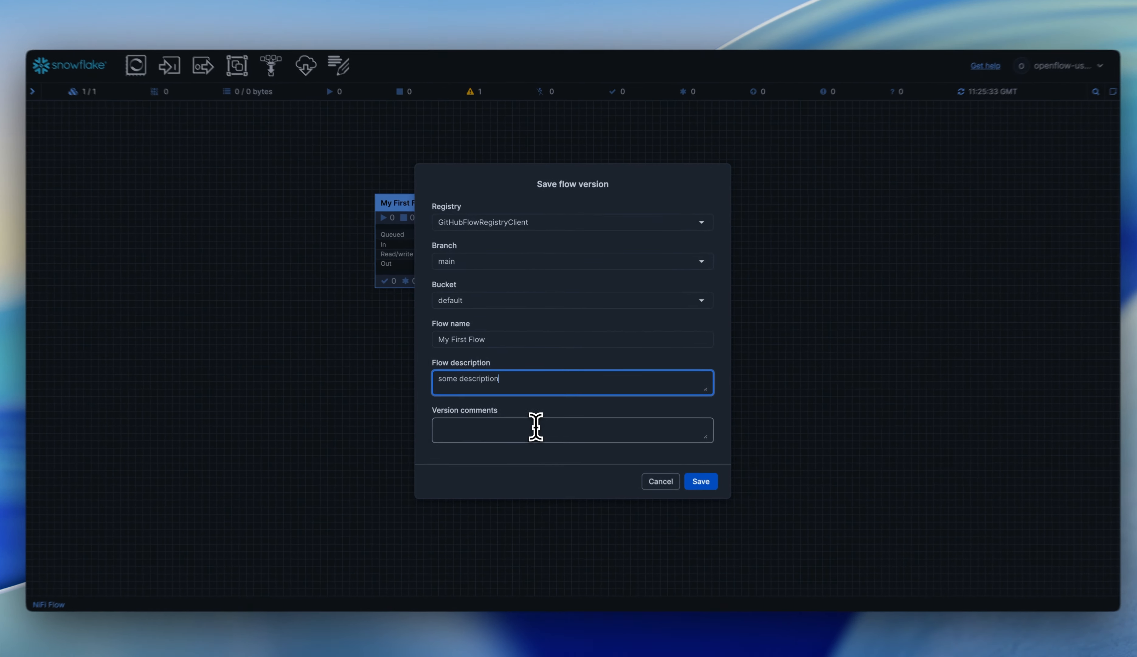
{"action": "left_click", "coordinate": [535, 416]}
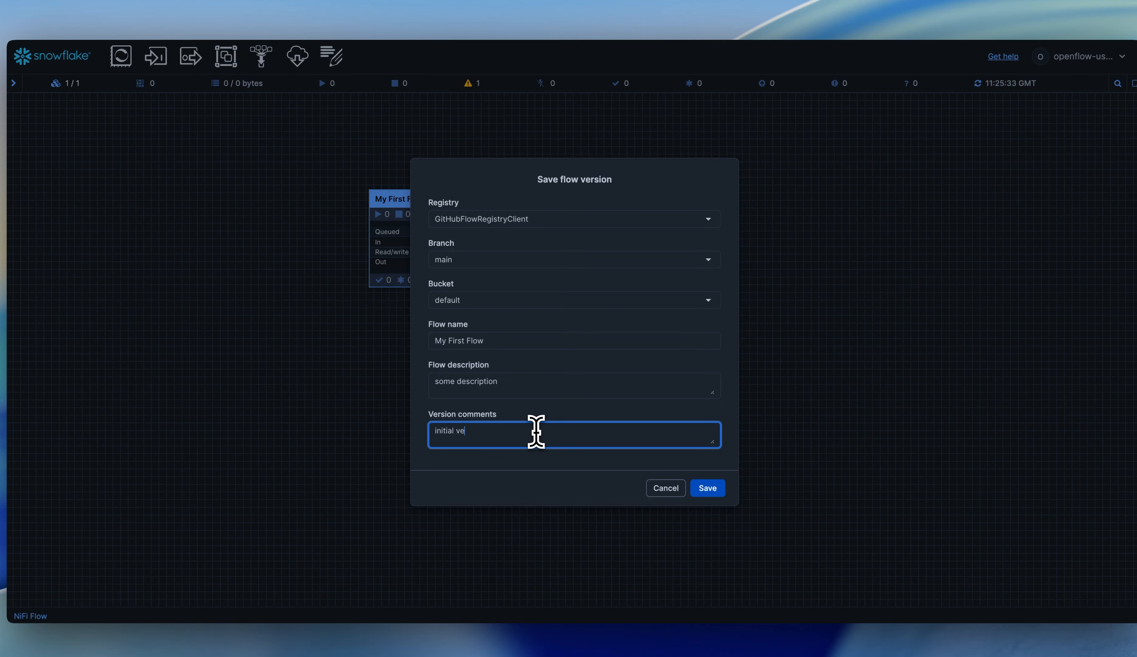
{"action": "left_click", "coordinate": [707, 488]}
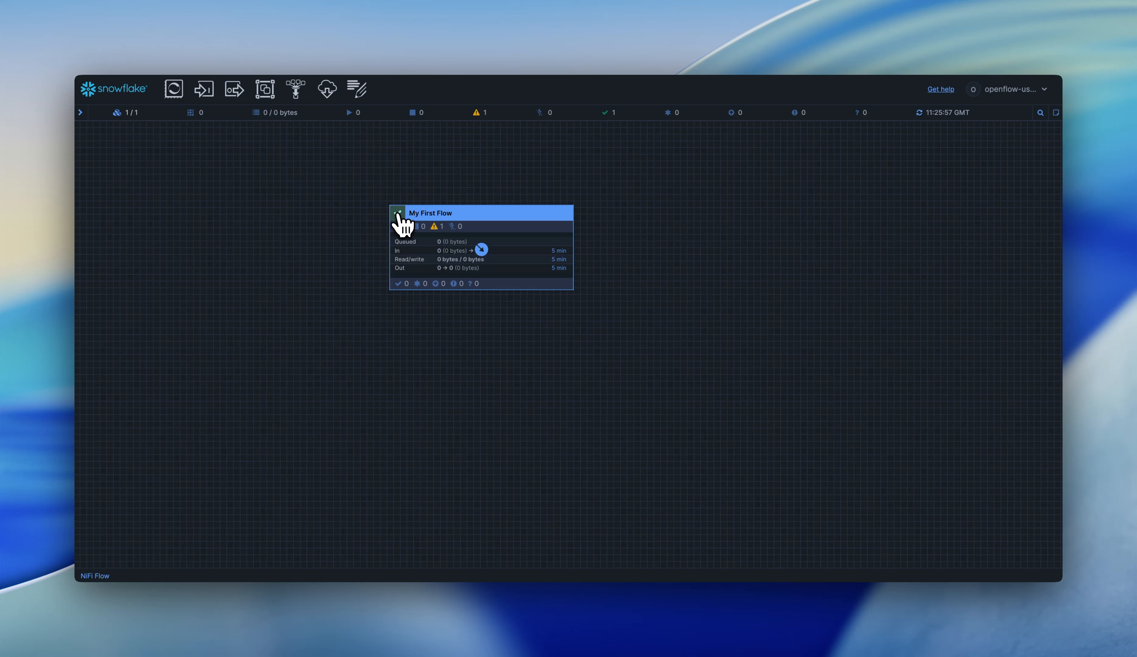
{"action": "mouse_move", "coordinate": [398, 217]}
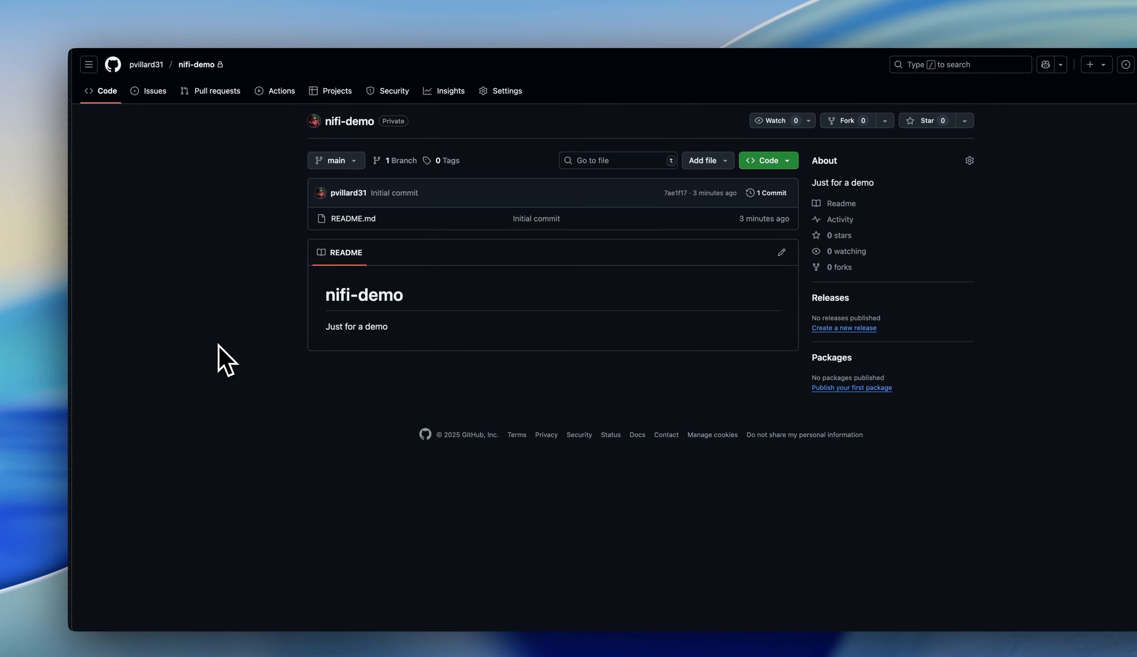
Step: Reload the nifi-demo repository on GitHub and examine My-First-Flow.json in the default folder, returning to the repository root
{"action": "key", "text": "super+r"}
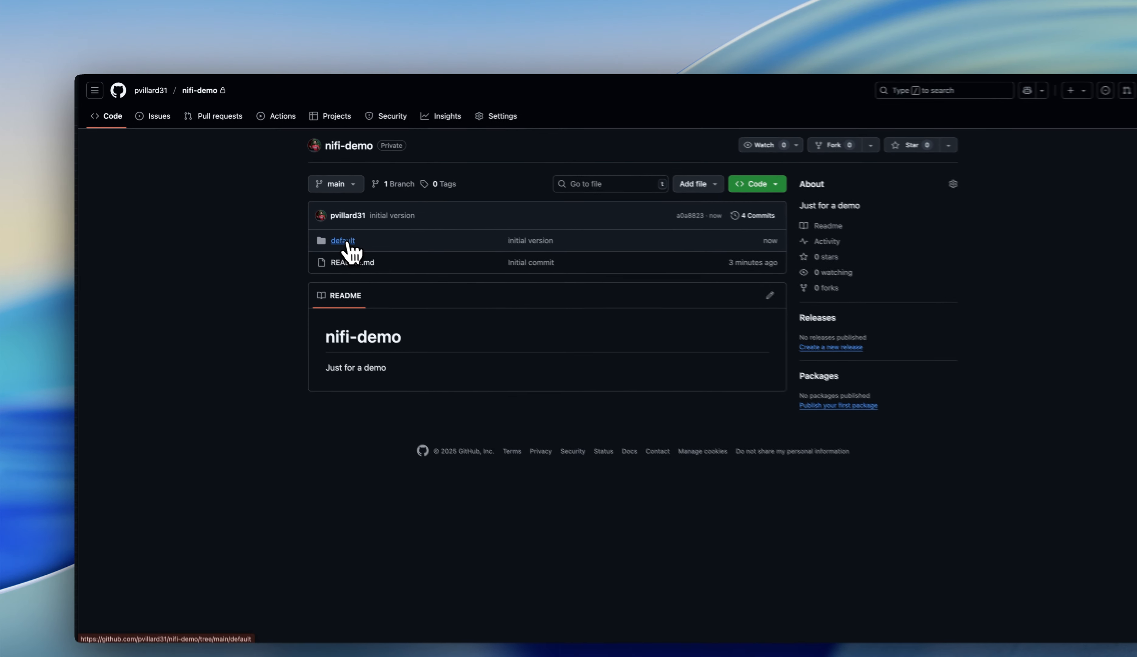
{"action": "left_click", "coordinate": [354, 245]}
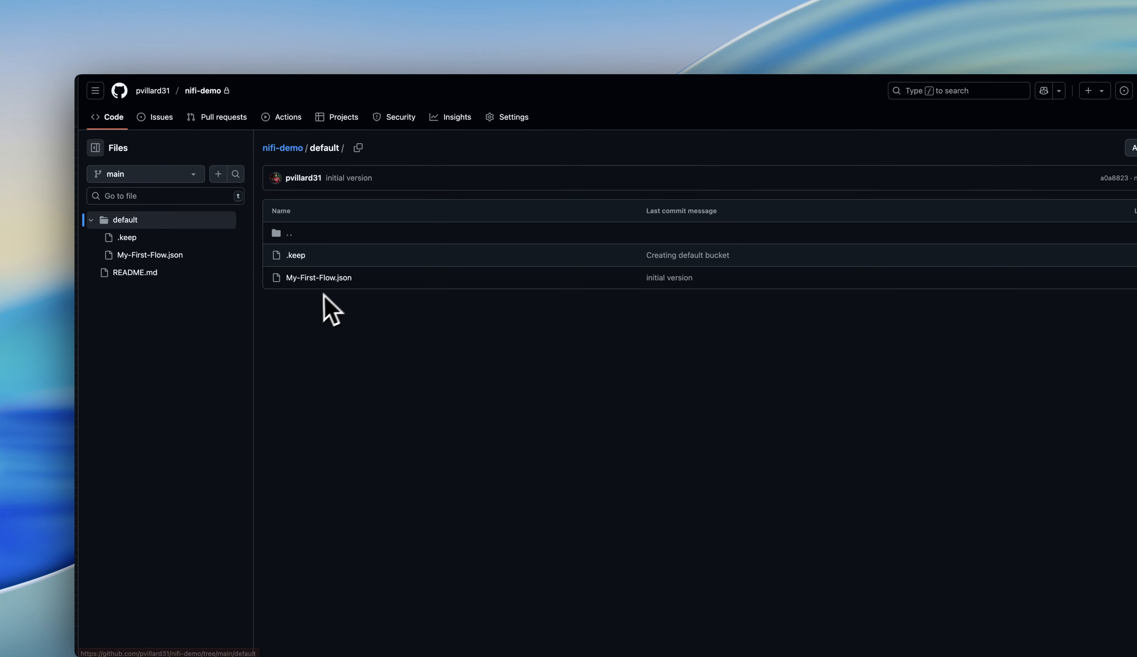
{"action": "left_click", "coordinate": [332, 280]}
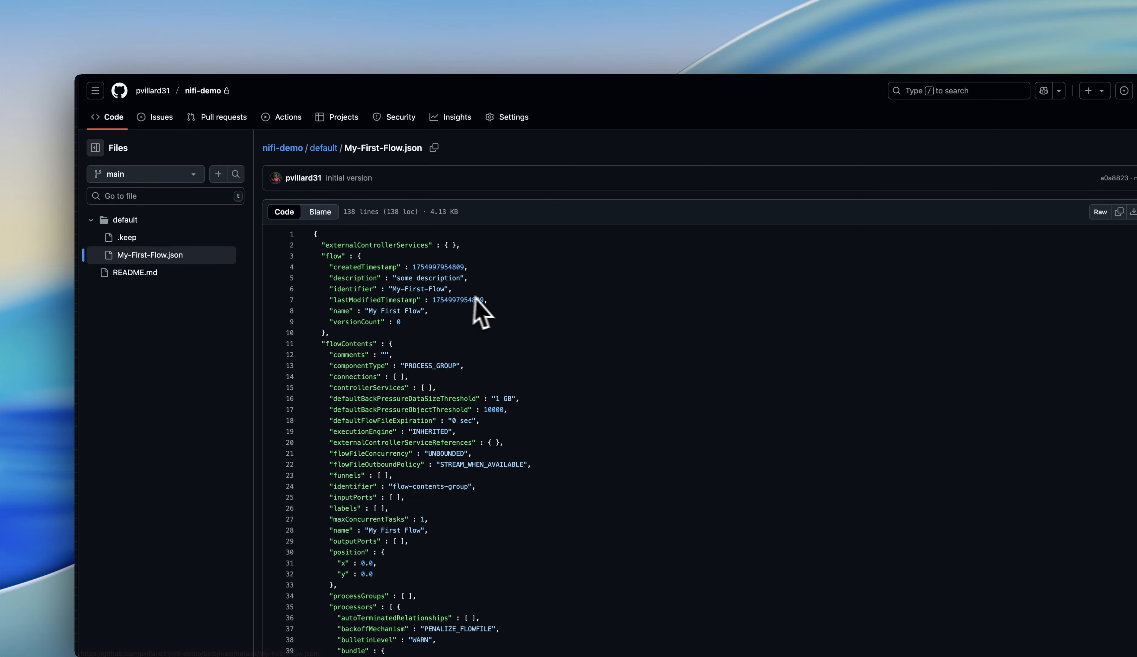
{"action": "scroll", "coordinate": [488, 298], "scroll_direction": "down", "scroll_amount": 15}
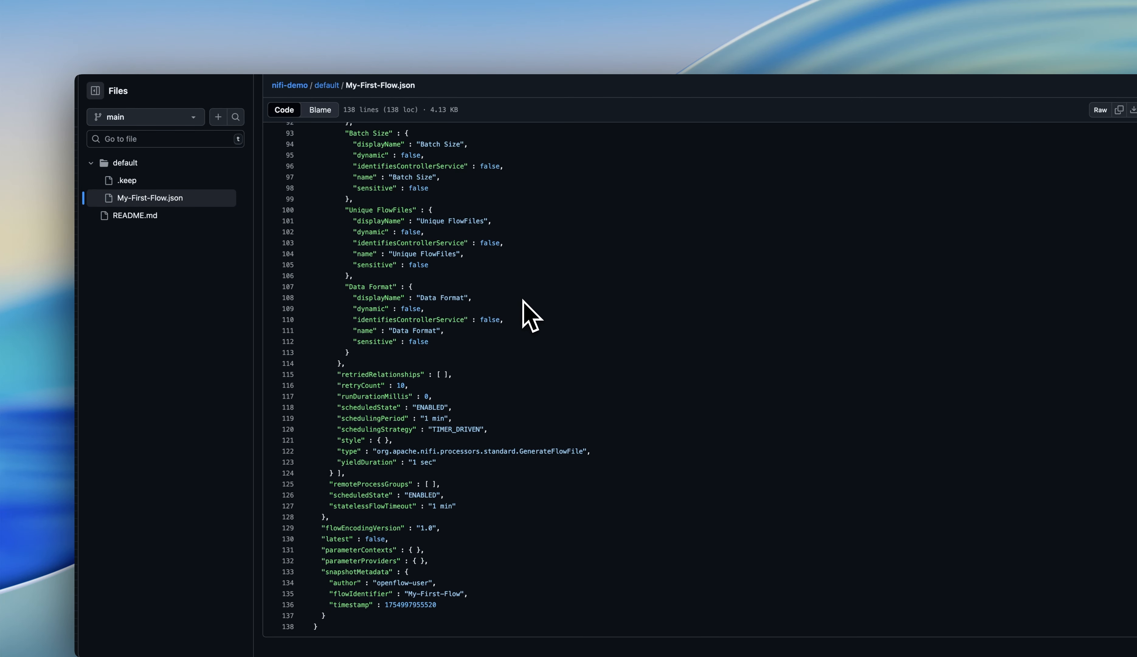
{"action": "scroll", "coordinate": [528, 304], "scroll_direction": "up", "scroll_amount": 15}
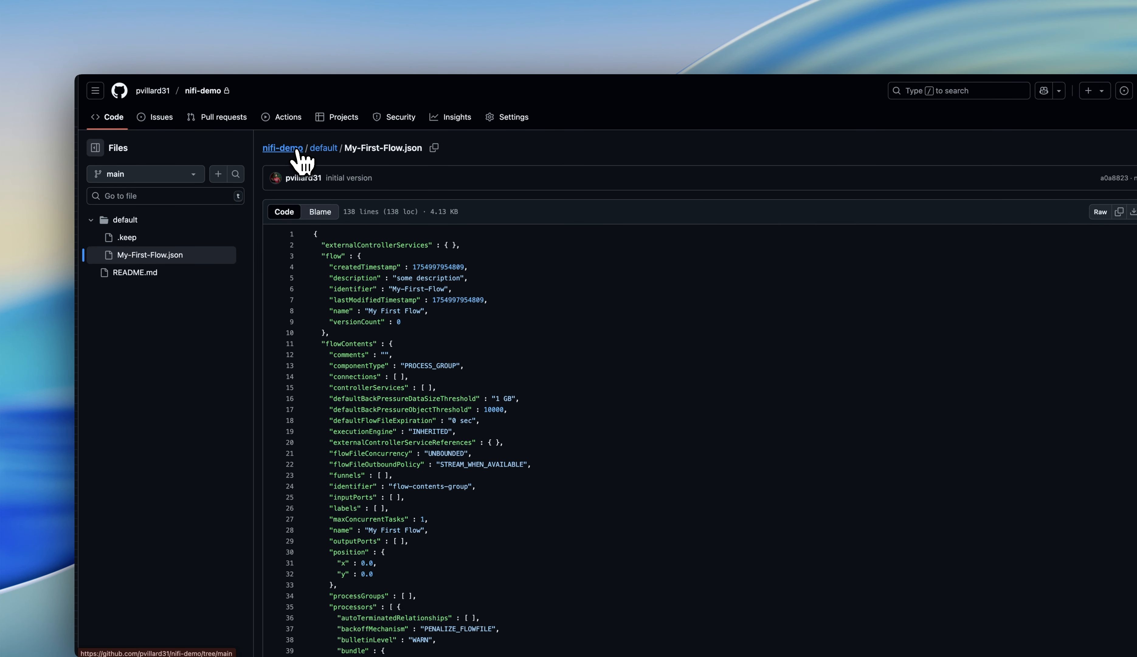
{"action": "left_click", "coordinate": [297, 152]}
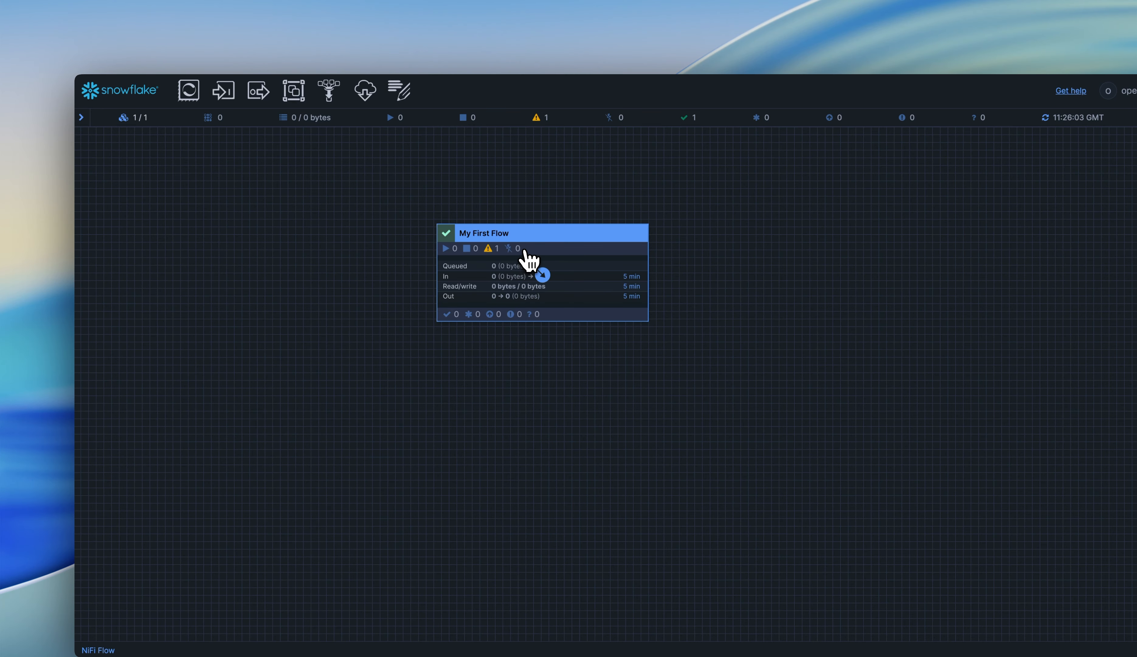
Step: In NiFi, enter the My First Flow process group and add an InvokeHTTP processor below GenerateFlowFile
{"action": "double_click", "coordinate": [525, 260]}
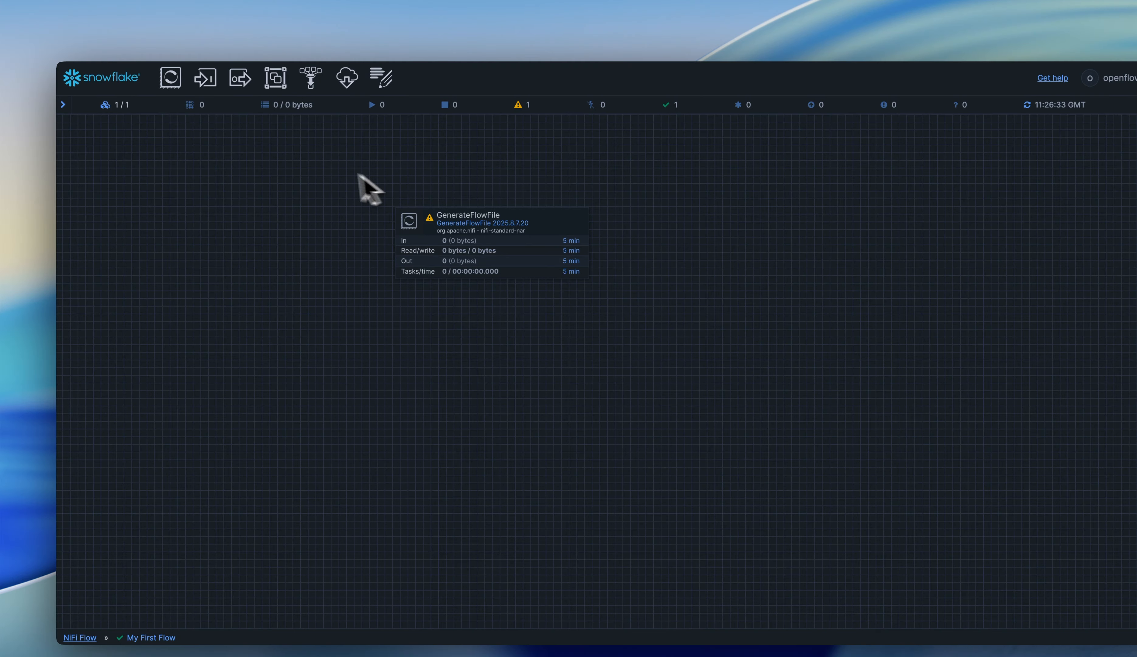
{"action": "left_click_drag", "start_coordinate": [173, 88], "coordinate": [536, 375]}
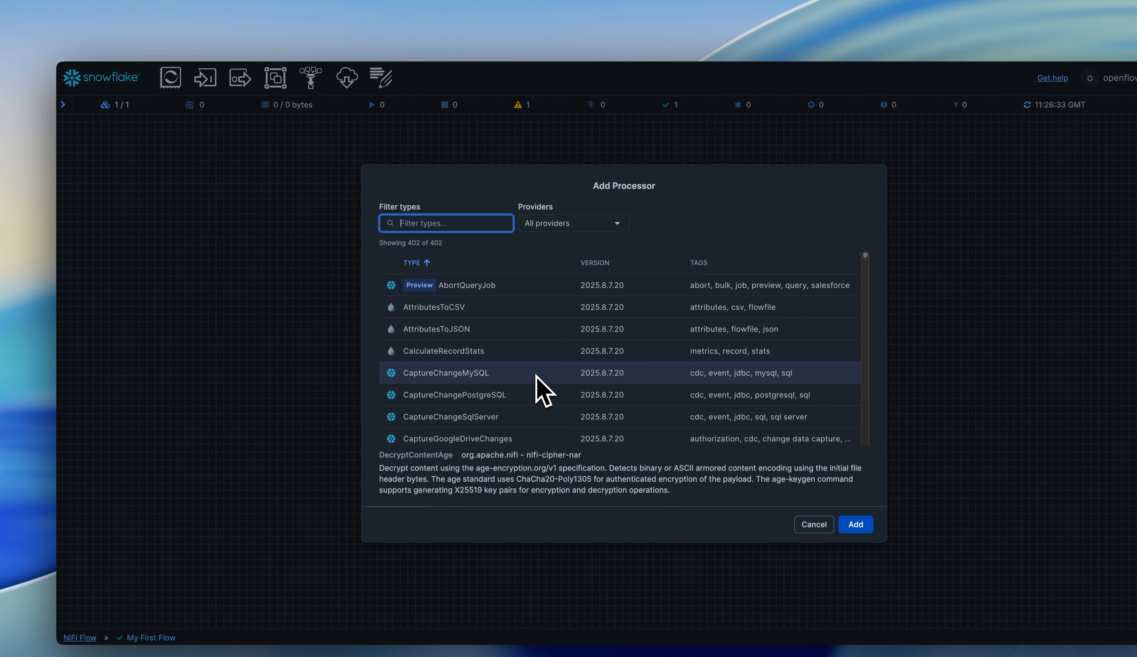
{"action": "type", "text": "invokehttp"}
{"action": "key", "text": "Return"}
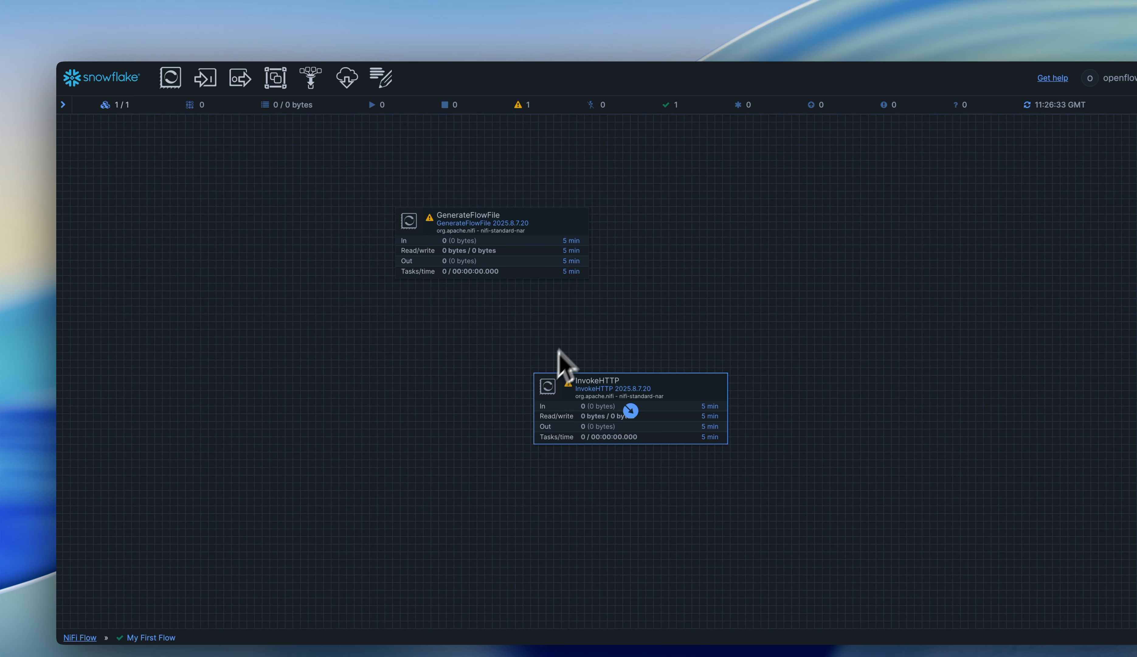
Step: Connect GenerateFlowFile to InvokeHTTP through the success relationship and refresh the canvas
{"action": "mouse_move", "coordinate": [520, 271]}
{"action": "left_click_drag", "start_coordinate": [494, 247], "coordinate": [652, 432]}
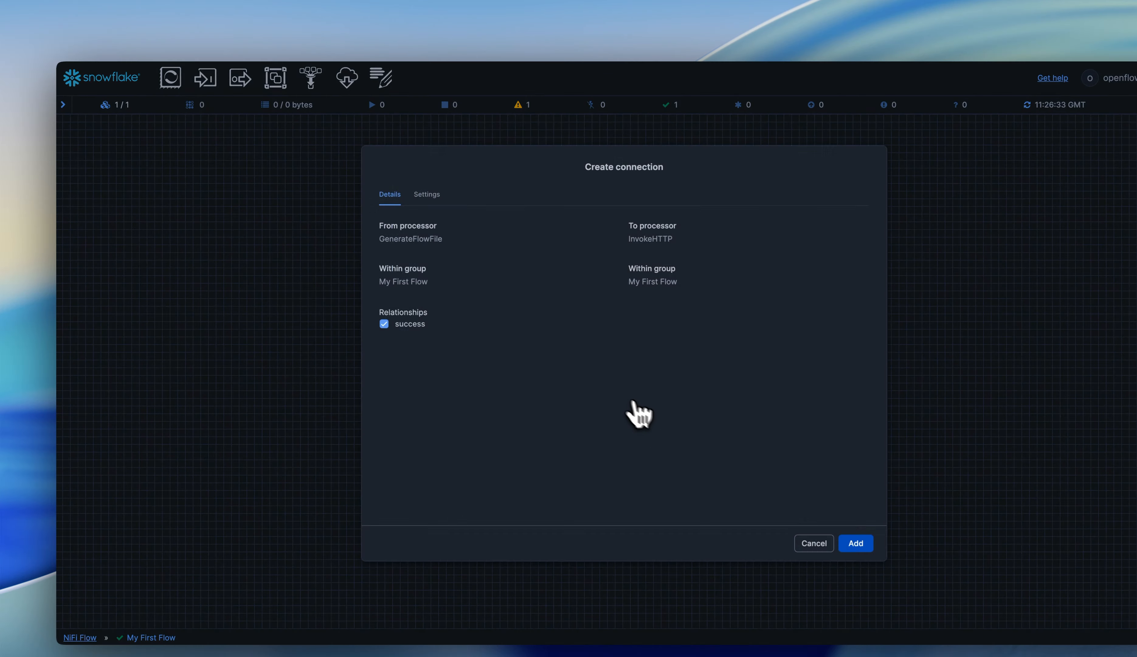
{"action": "left_click", "coordinate": [864, 544]}
{"action": "right_click", "coordinate": [730, 285]}
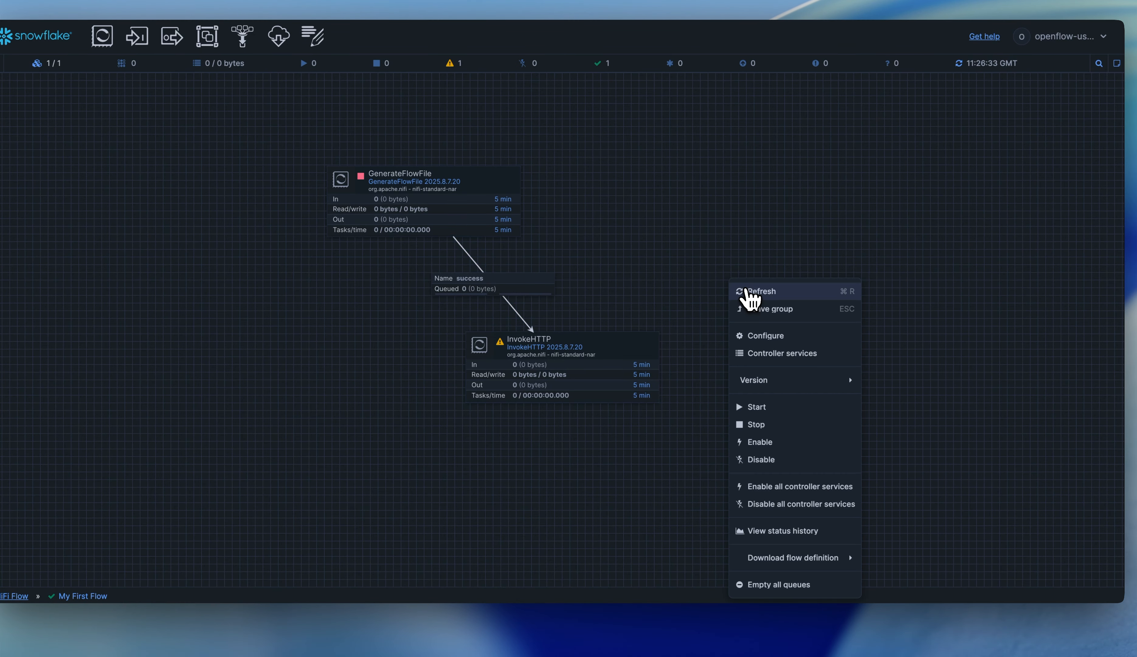
{"action": "left_click", "coordinate": [749, 294]}
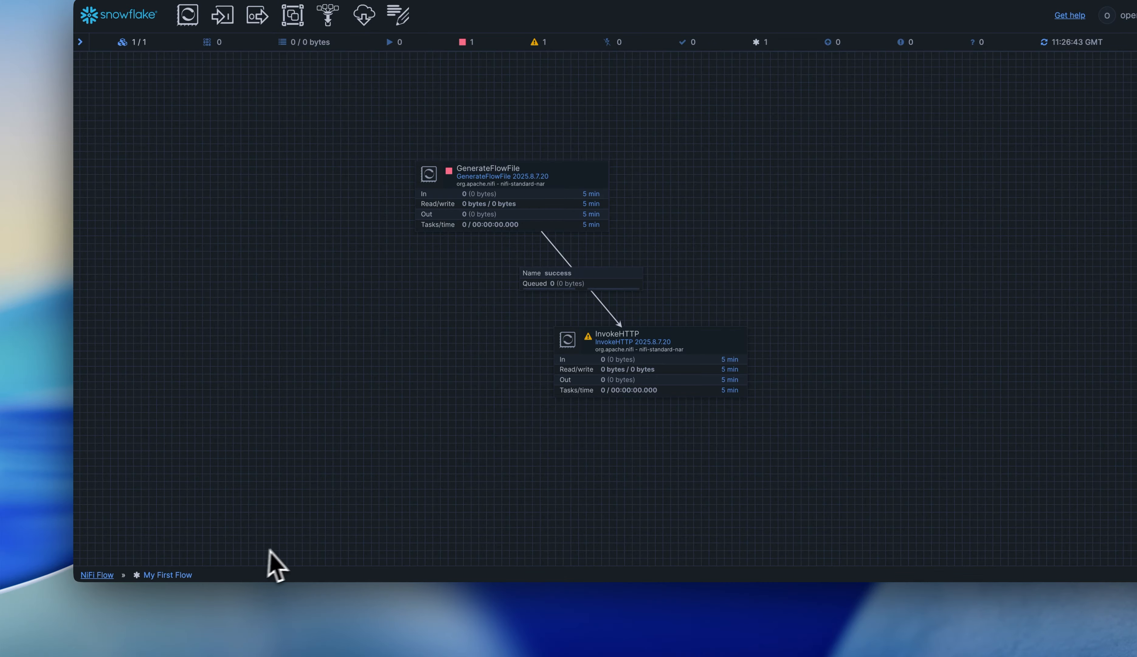
Step: Commit the local changes of My First Flow as a new version with the comment "added invokehttp"
{"action": "right_click", "coordinate": [606, 241]}
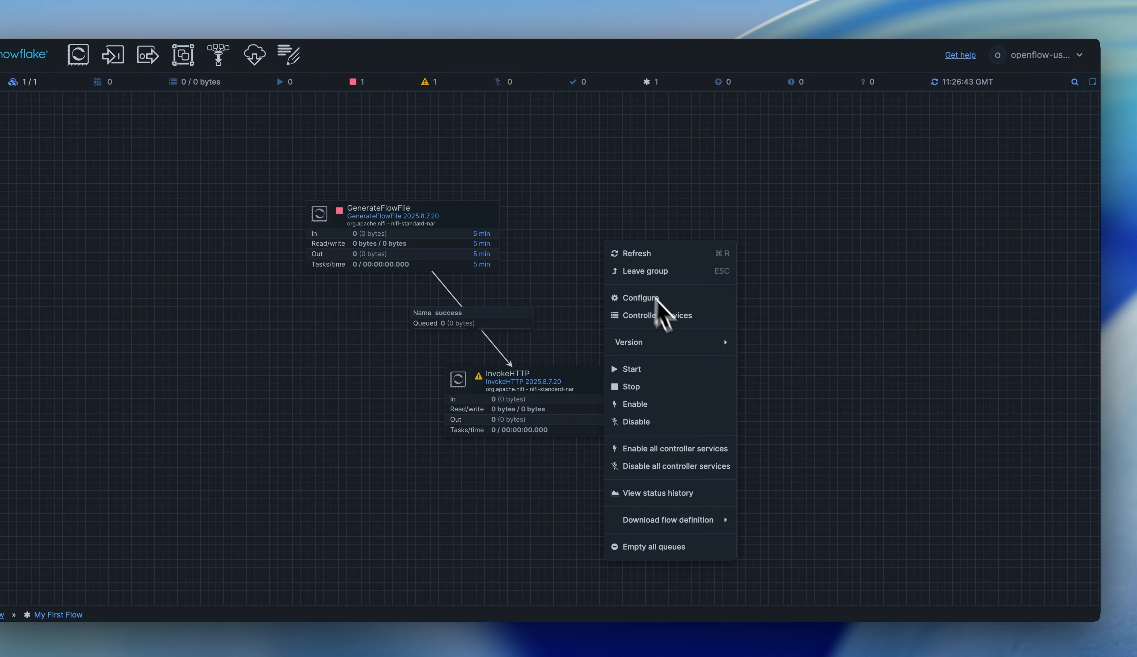
{"action": "mouse_move", "coordinate": [697, 340]}
{"action": "left_click", "coordinate": [773, 348]}
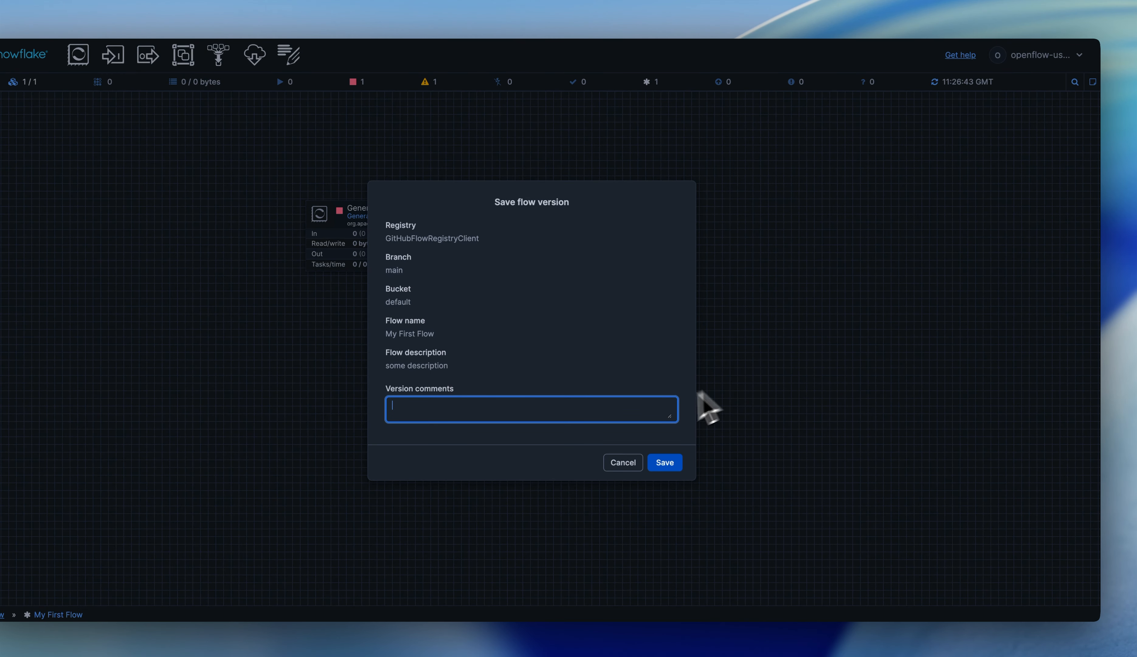
{"action": "type", "text": "added invokehttp"}
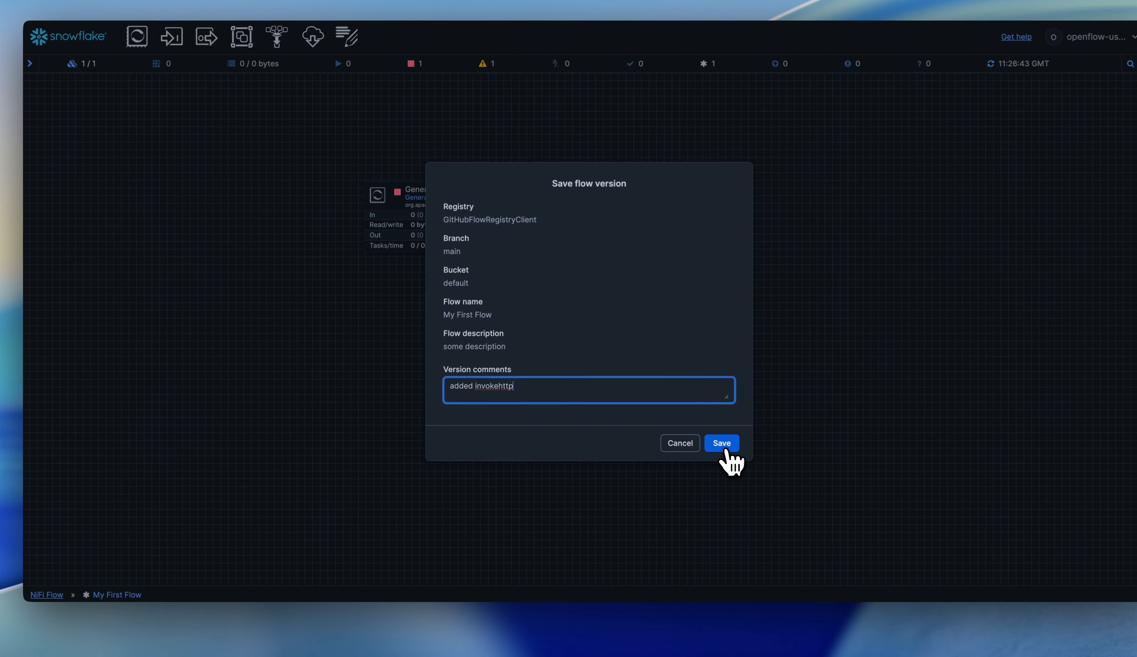
{"action": "left_click", "coordinate": [684, 443]}
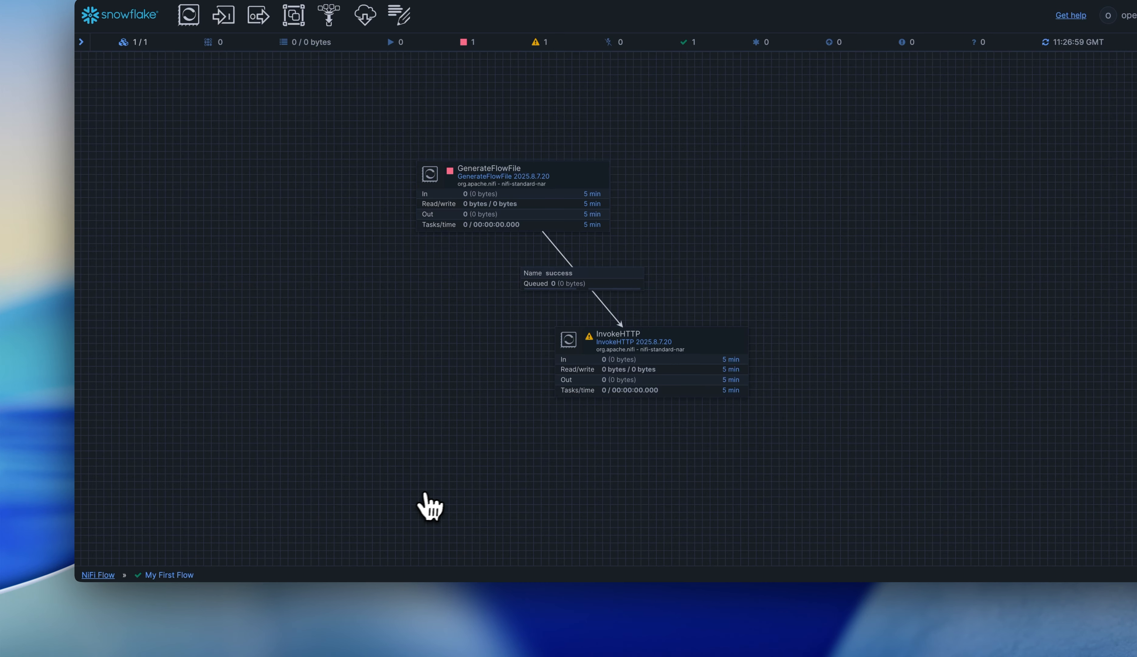
Step: Change the My First Flow process group to the version commented "initial version", inspect the group's contents and return to the root canvas
{"action": "left_click", "coordinate": [99, 574]}
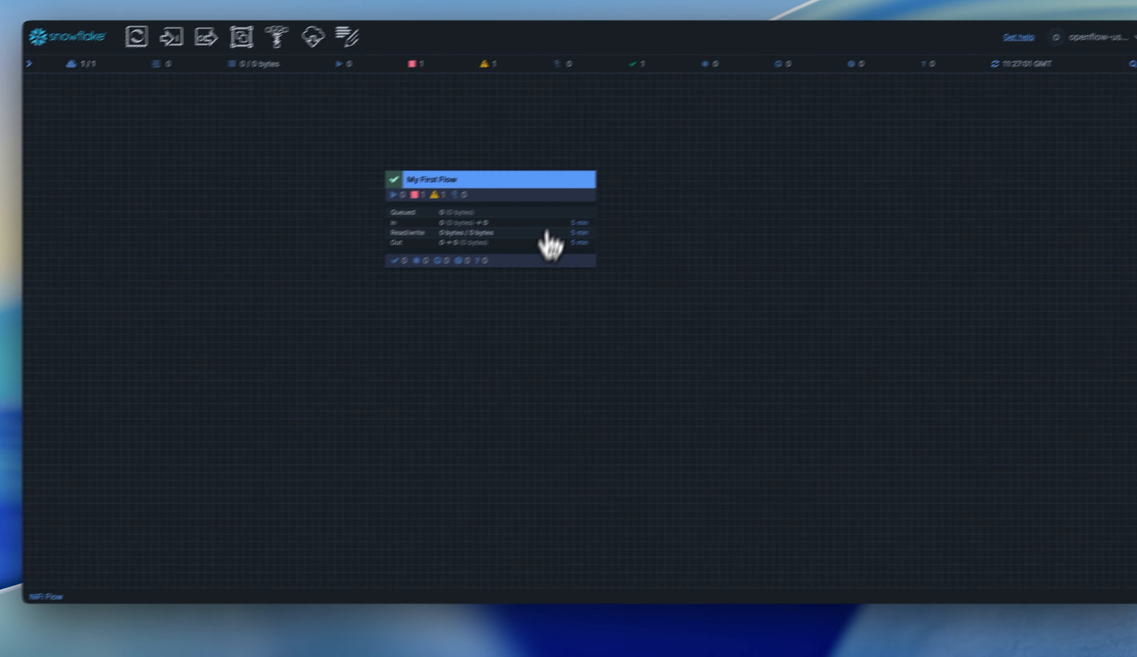
{"action": "right_click", "coordinate": [570, 184]}
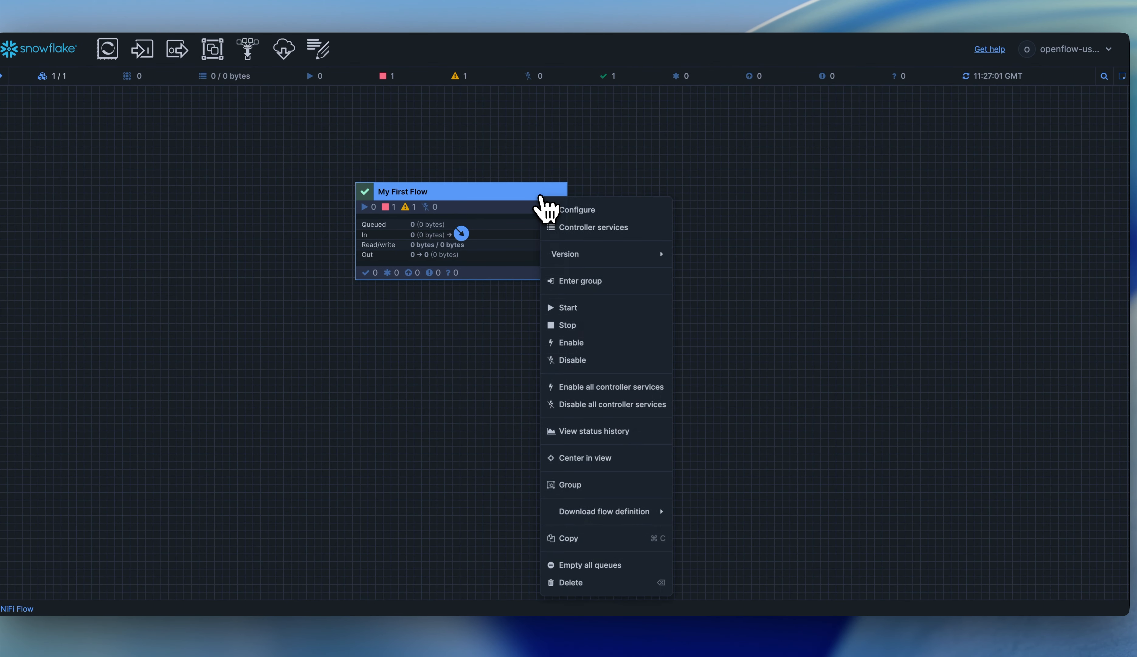
{"action": "mouse_move", "coordinate": [639, 246]}
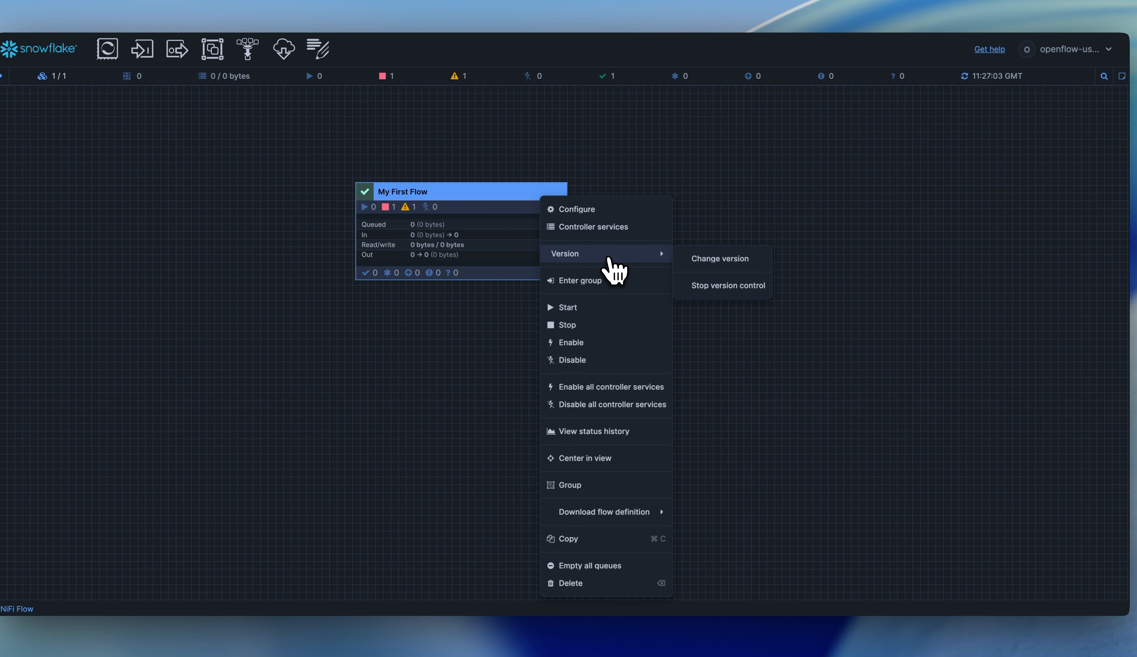
{"action": "left_click", "coordinate": [719, 259]}
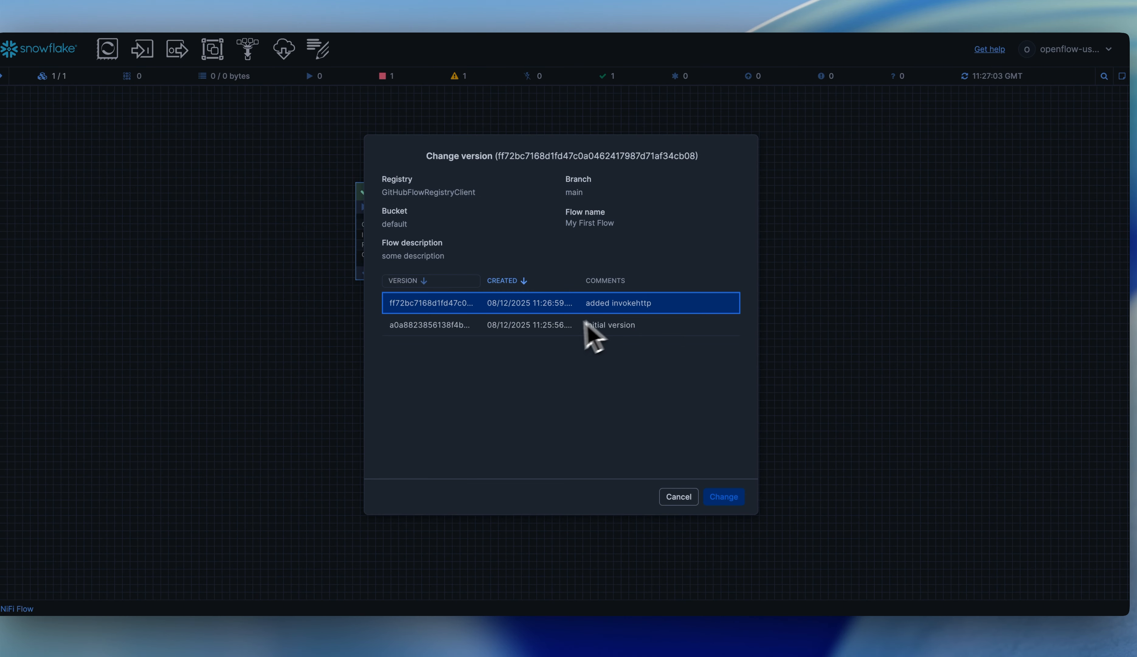
{"action": "left_click", "coordinate": [564, 326]}
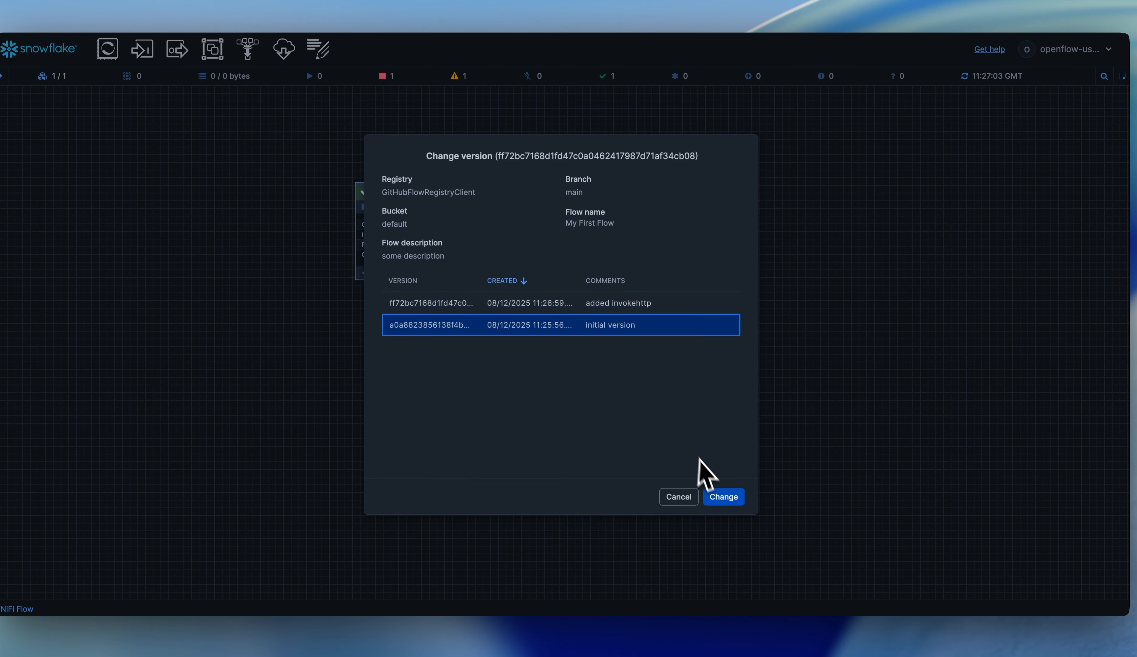
{"action": "left_click", "coordinate": [724, 500]}
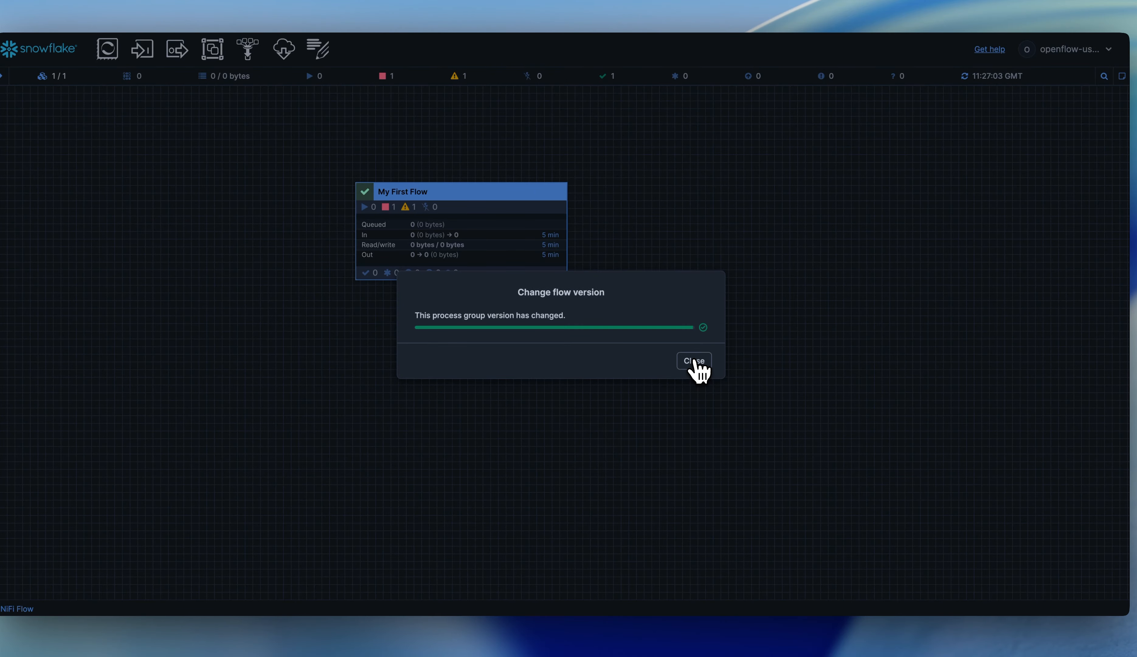
{"action": "left_click", "coordinate": [693, 362]}
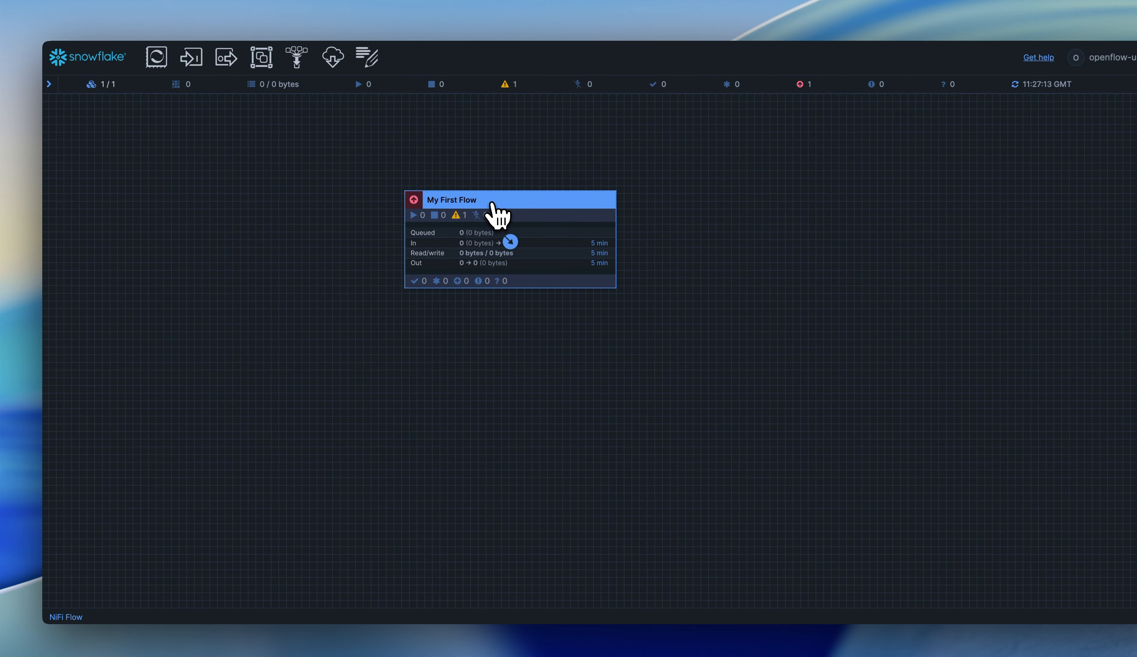
{"action": "double_click", "coordinate": [499, 214]}
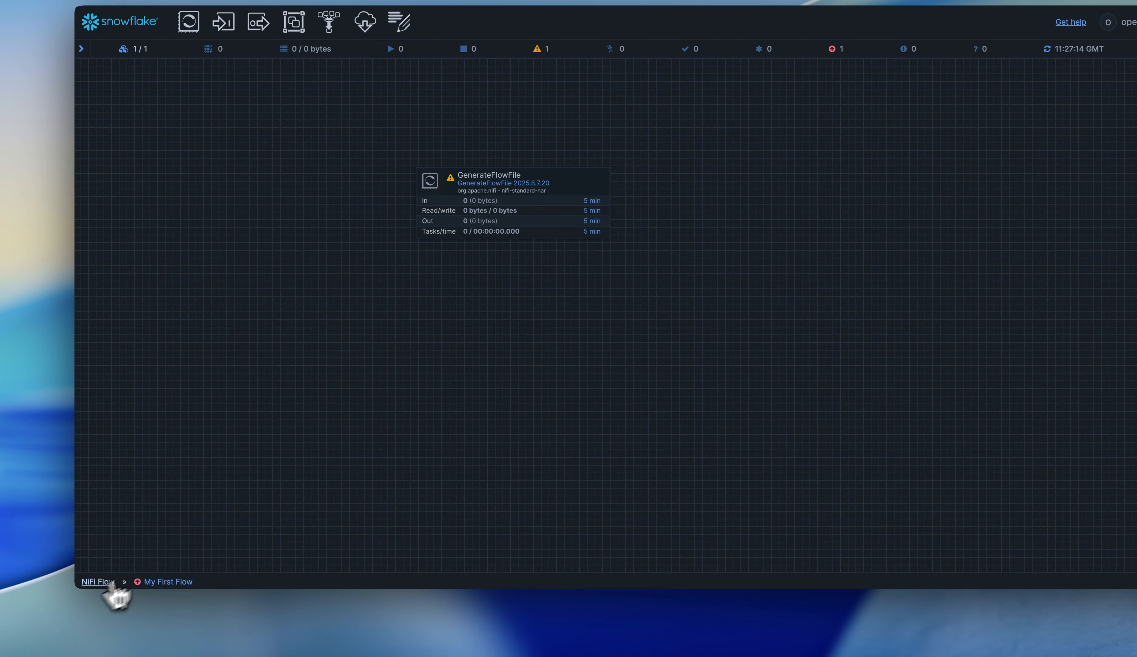
{"action": "left_click", "coordinate": [113, 583]}
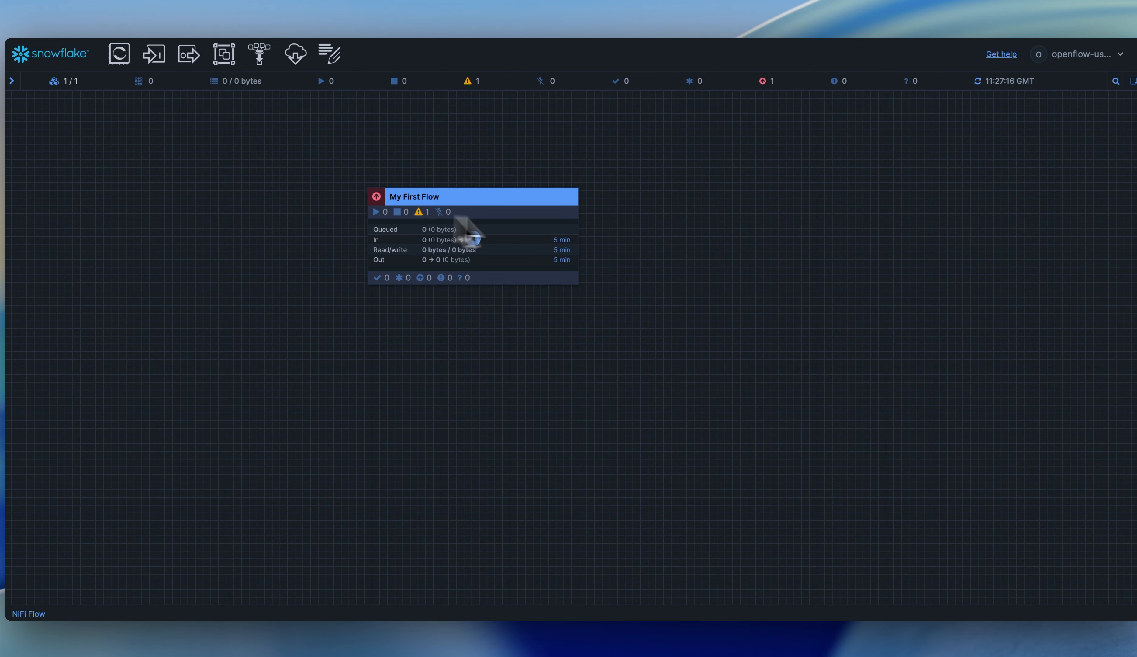
Step: Reposition the My First Flow process group and change it to the version commented "added invokehttp"
{"action": "left_click_drag", "start_coordinate": [632, 211], "coordinate": [657, 245]}
{"action": "right_click", "coordinate": [535, 249]}
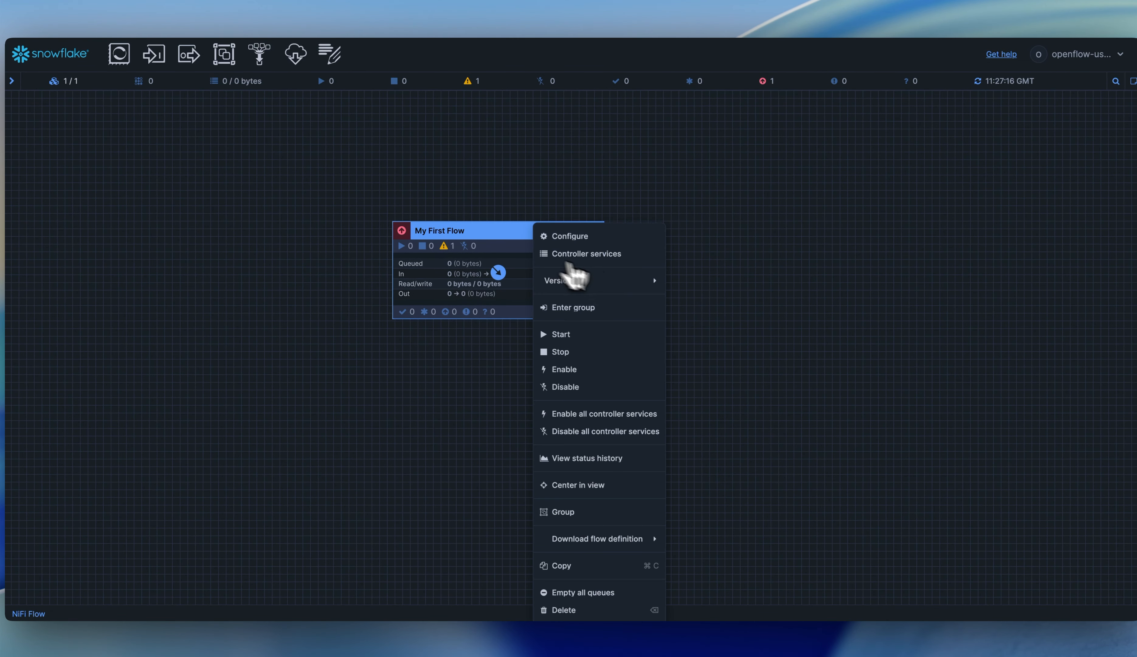
{"action": "mouse_move", "coordinate": [625, 280]}
{"action": "left_click", "coordinate": [700, 287]}
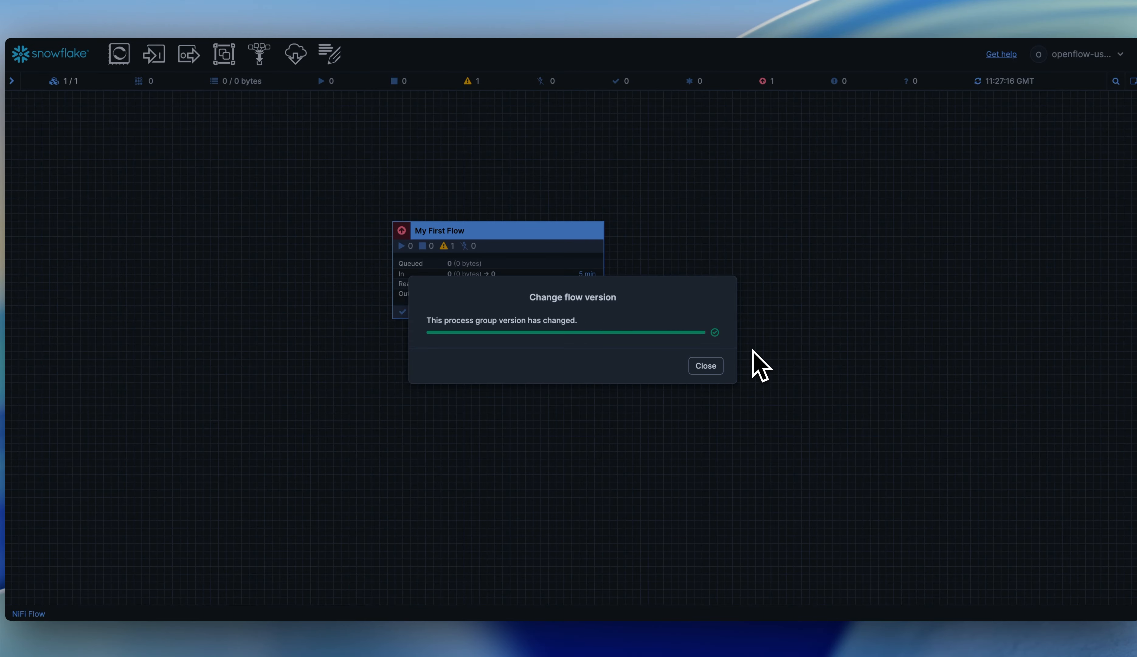
{"action": "left_click", "coordinate": [706, 368]}
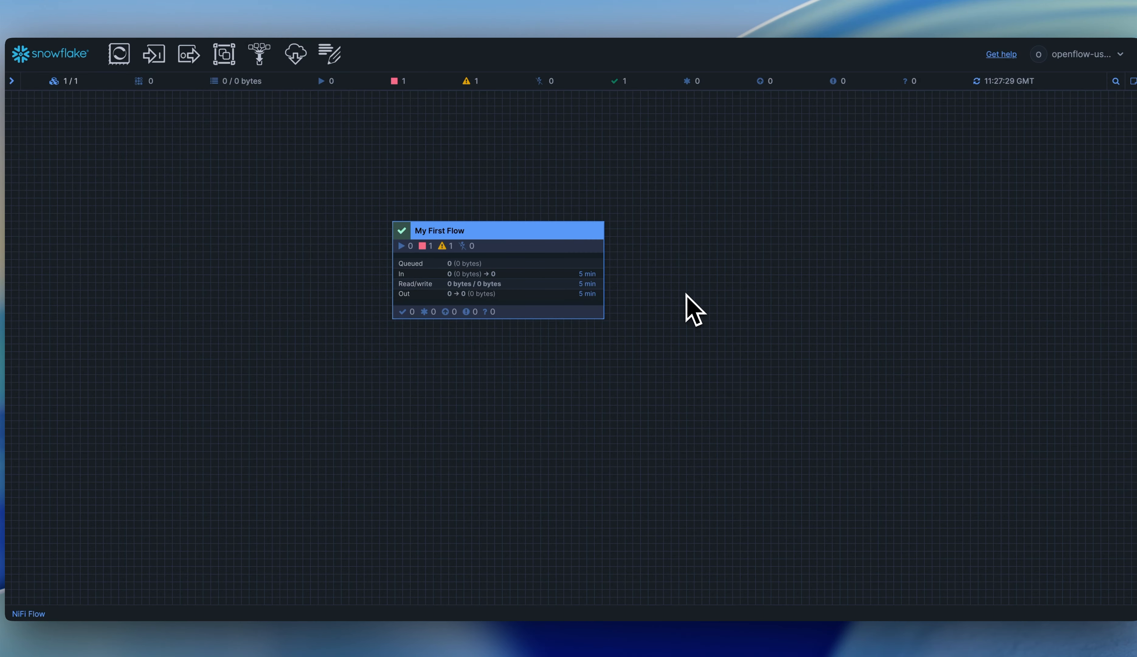
{"action": "left_click", "coordinate": [684, 291]}
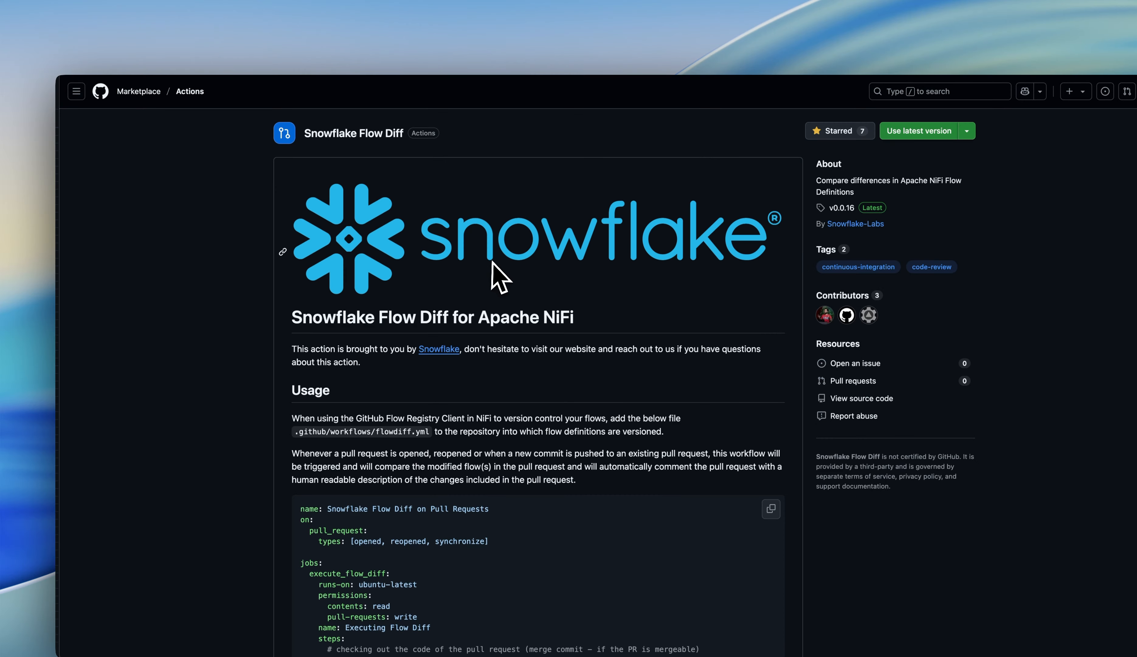
Step: Read the Snowflake Flow Diff usage instructions and create a dev branch from main in the nifi-demo GitHub repository
{"action": "scroll", "coordinate": [499, 276], "scroll_direction": "down", "scroll_amount": 5}
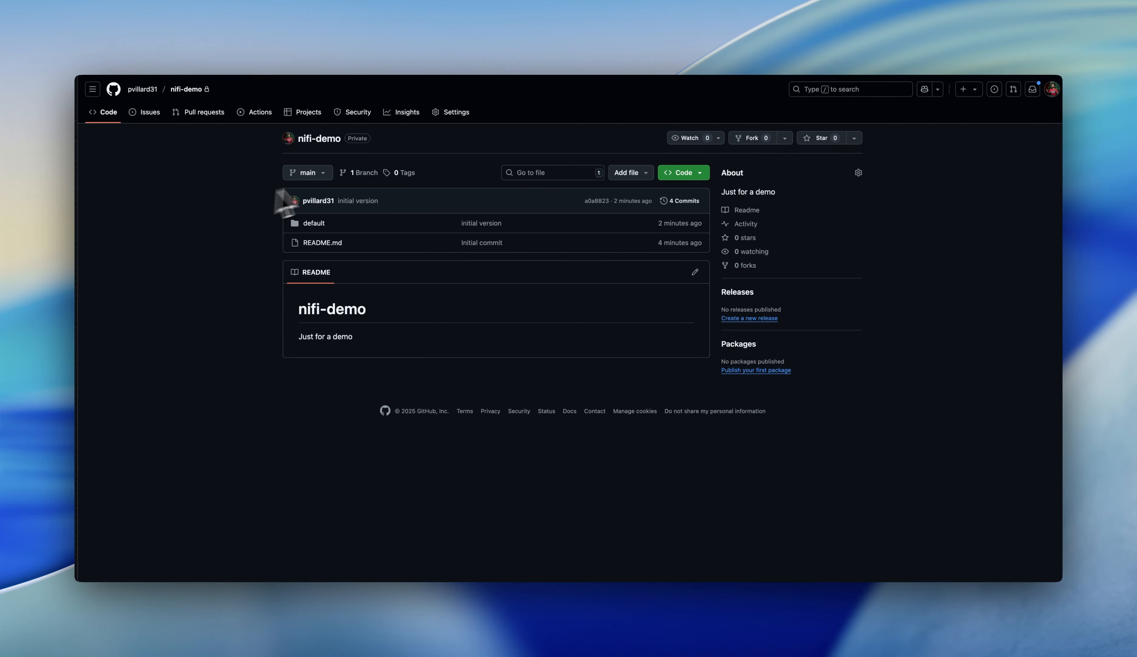
{"action": "left_click", "coordinate": [363, 177]}
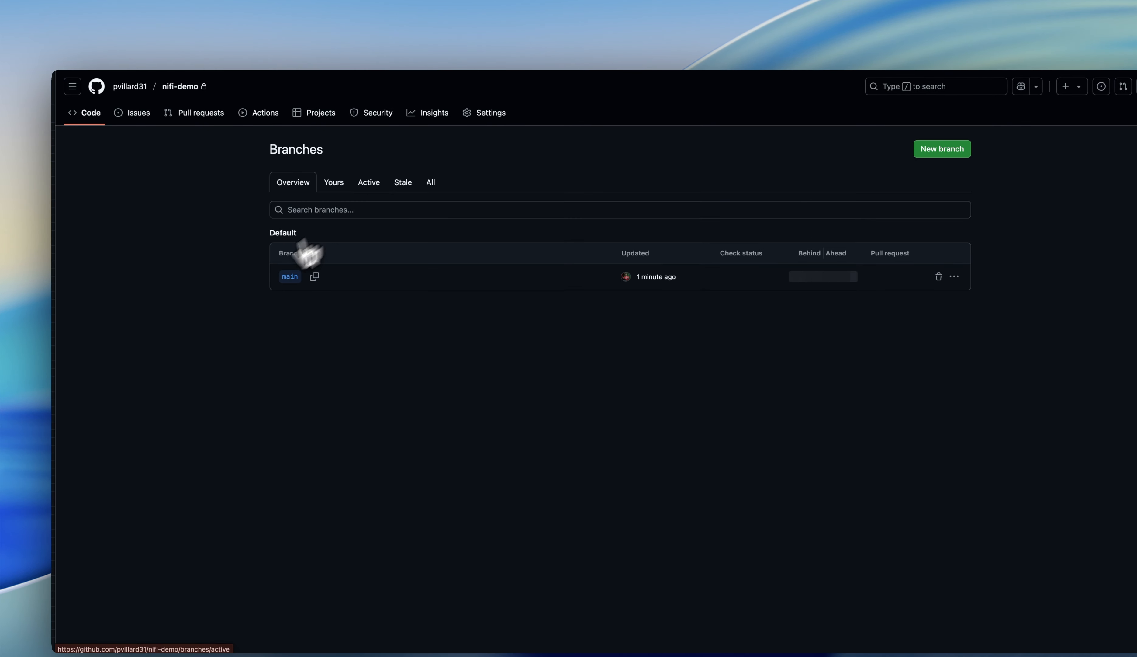
{"action": "left_click", "coordinate": [866, 143]}
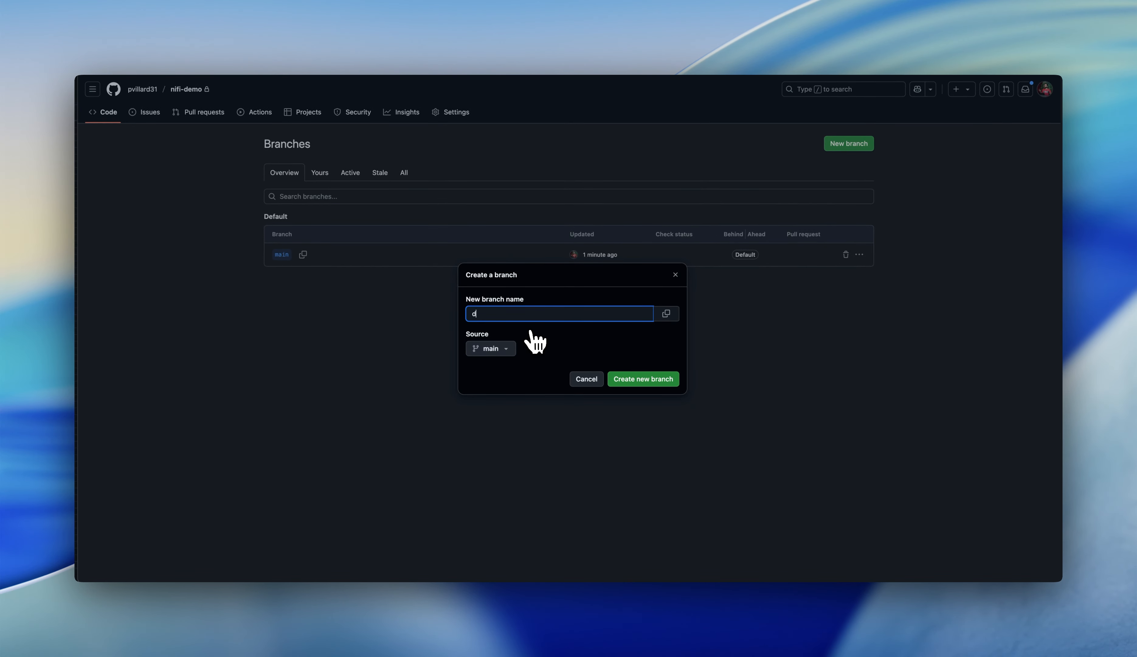
{"action": "left_click", "coordinate": [645, 381]}
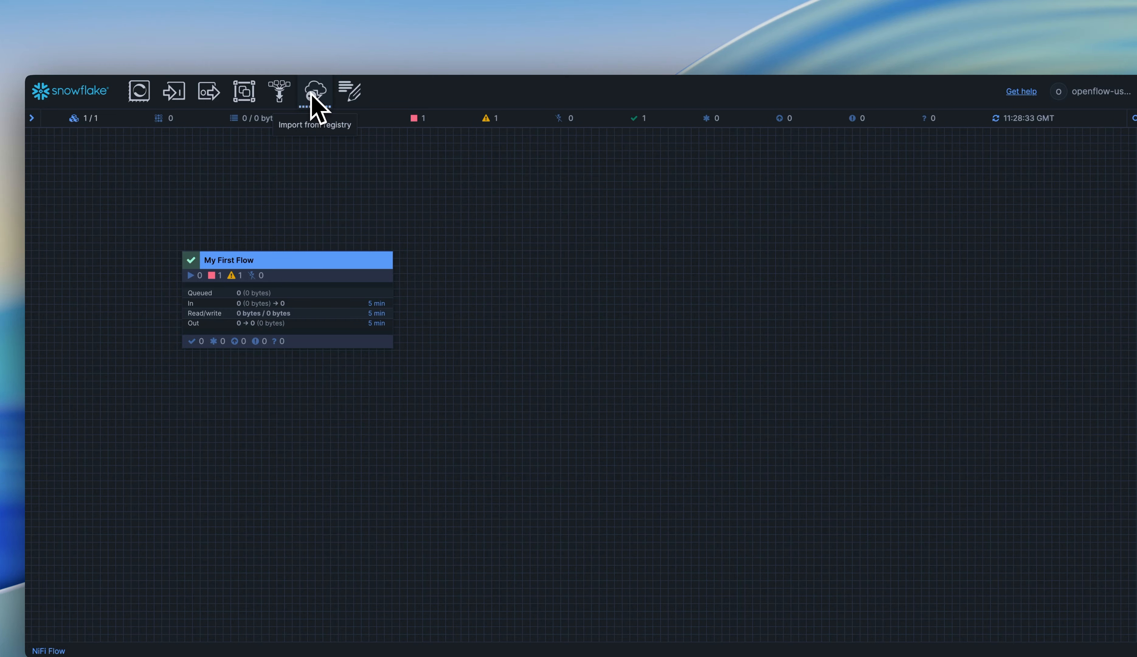
Step: In NiFi, import My-First-Flow from the registry's dev branch at version "added invokehttp" and place it beside the existing process group
{"action": "mouse_move", "coordinate": [311, 94]}
{"action": "left_mouse_down"}
{"action": "mouse_move", "coordinate": [685, 257]}
{"action": "mouse_move", "coordinate": [651, 249]}
{"action": "left_mouse_up"}
{"action": "left_click_drag", "start_coordinate": [269, 81], "coordinate": [735, 292]}
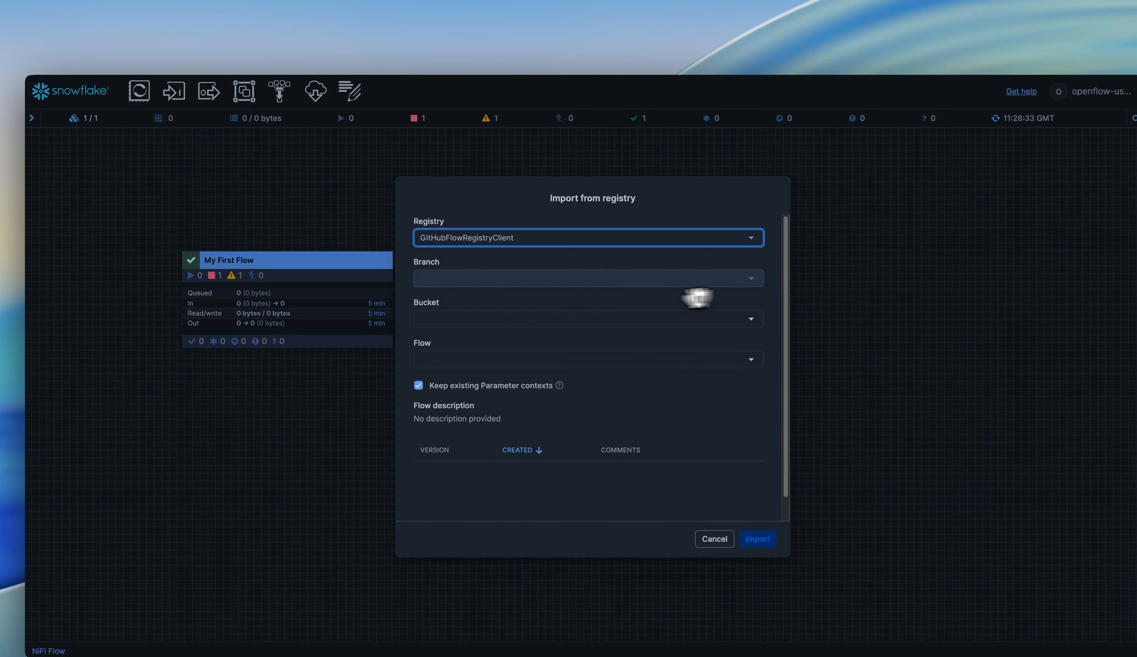
{"action": "left_click", "coordinate": [453, 285]}
{"action": "left_click", "coordinate": [453, 325]}
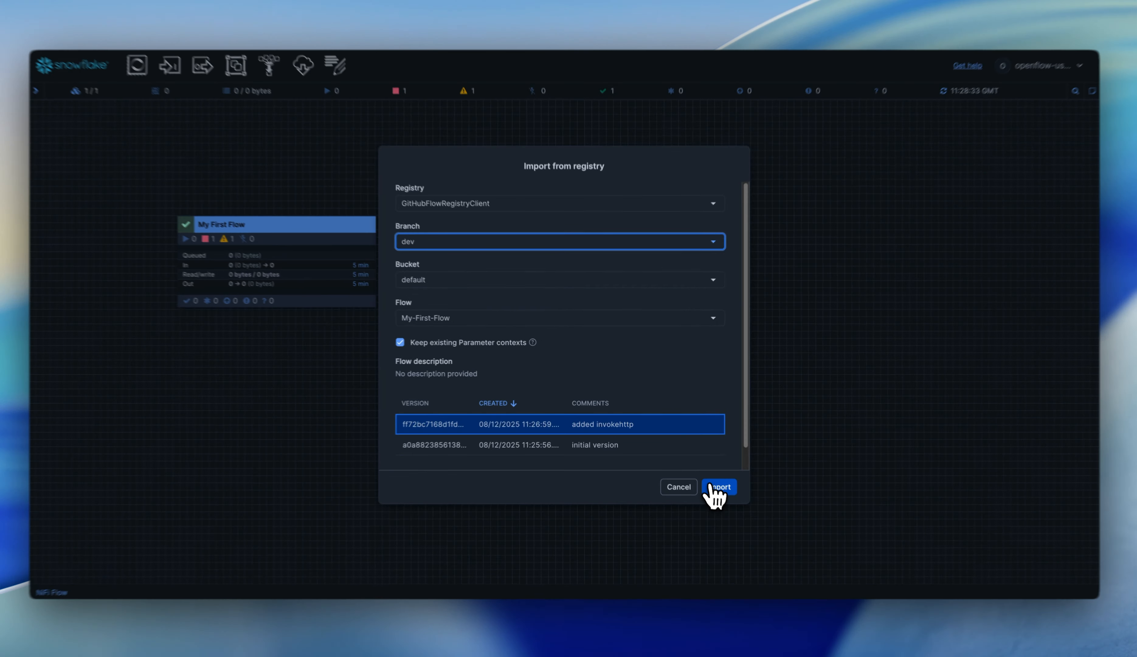
{"action": "left_click", "coordinate": [713, 487]}
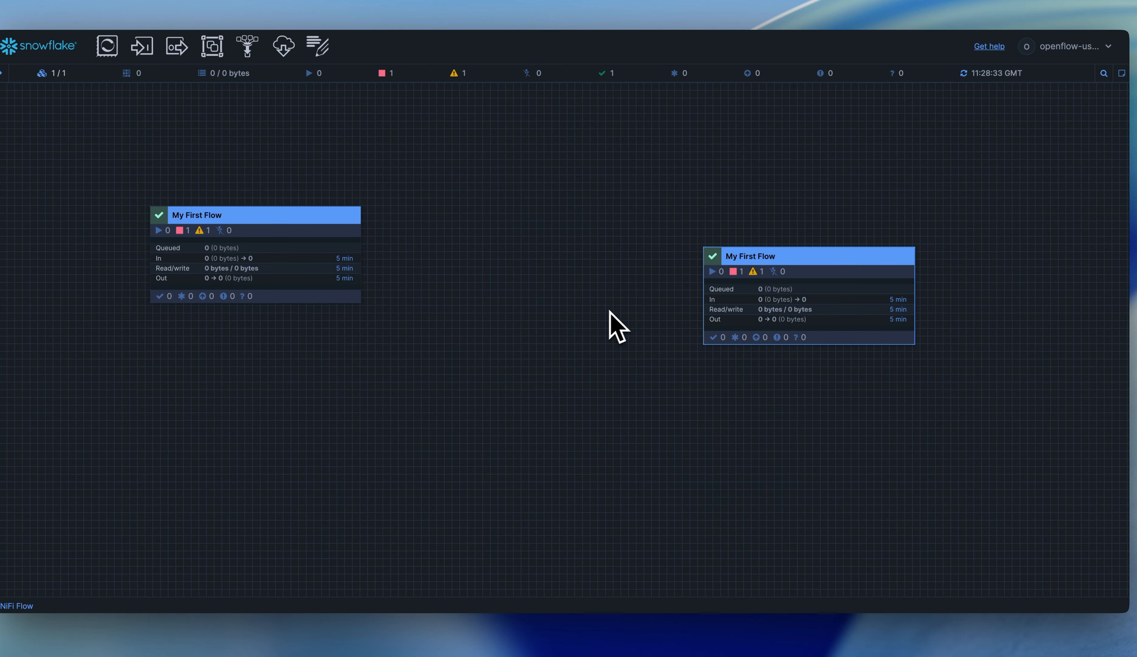
{"action": "left_click_drag", "start_coordinate": [750, 286], "coordinate": [467, 235]}
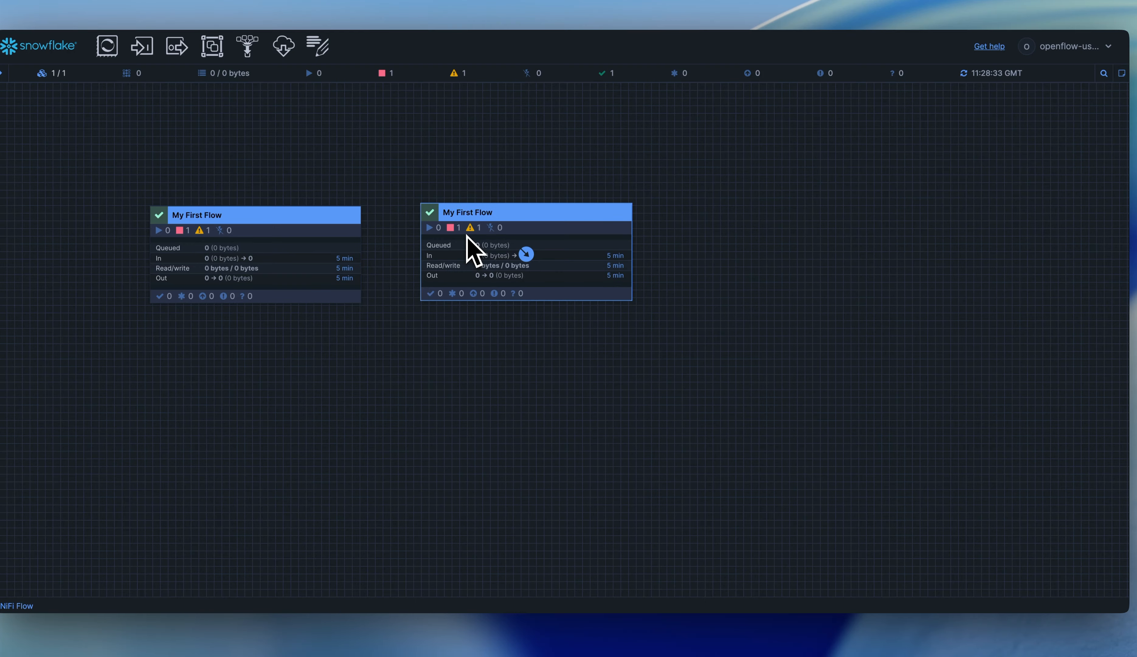
Step: Inspect the version-control details of both My First Flow process groups to compare their branches
{"action": "mouse_move", "coordinate": [431, 216]}
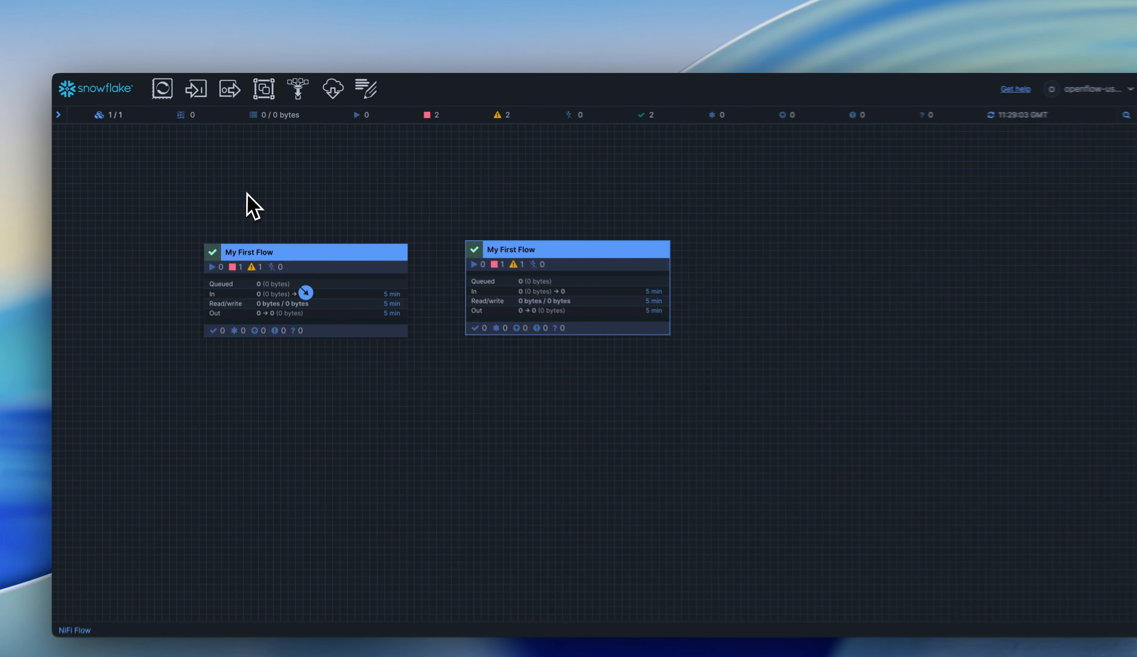
{"action": "mouse_move", "coordinate": [211, 262]}
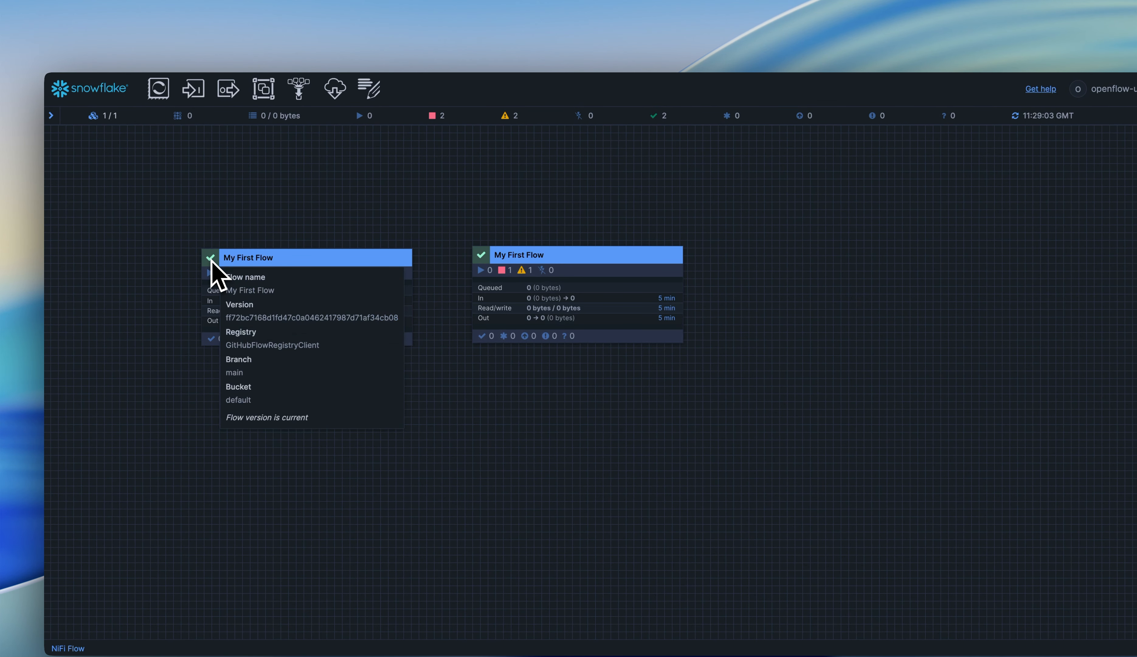
{"action": "left_click_drag", "start_coordinate": [564, 188], "coordinate": [643, 201]}
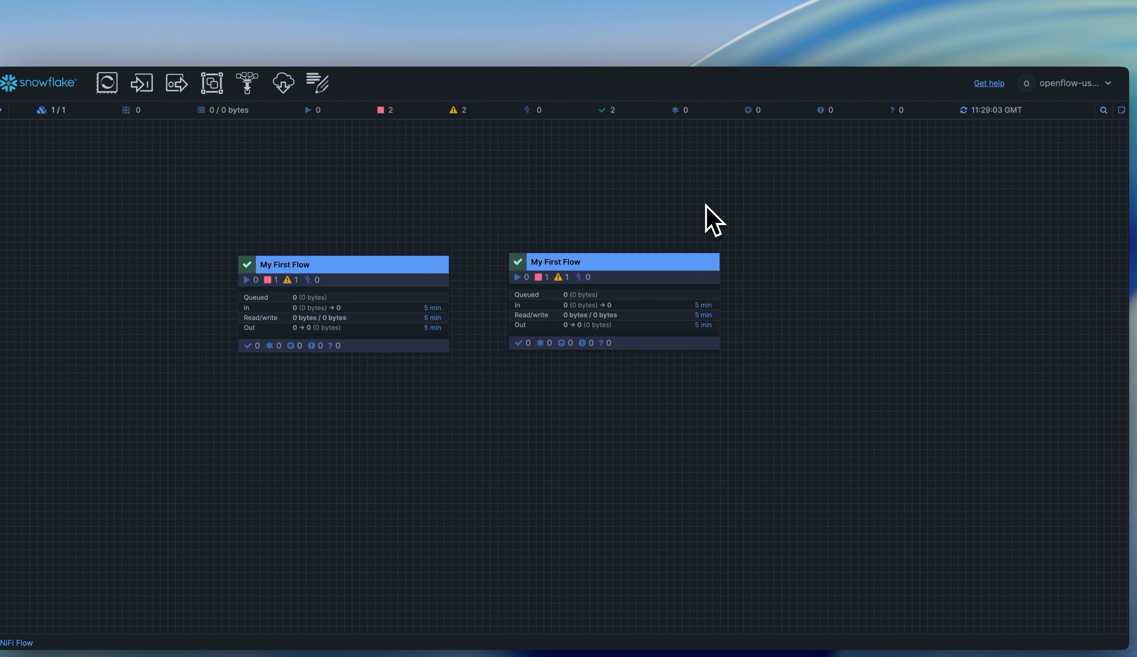
Step: Enter the newly imported My First Flow process group and add an UpdateAttribute processor beside the existing flow
{"action": "left_click_drag", "start_coordinate": [706, 279], "coordinate": [828, 299]}
{"action": "double_click", "coordinate": [746, 296]}
{"action": "left_click_drag", "start_coordinate": [746, 297], "coordinate": [558, 272]}
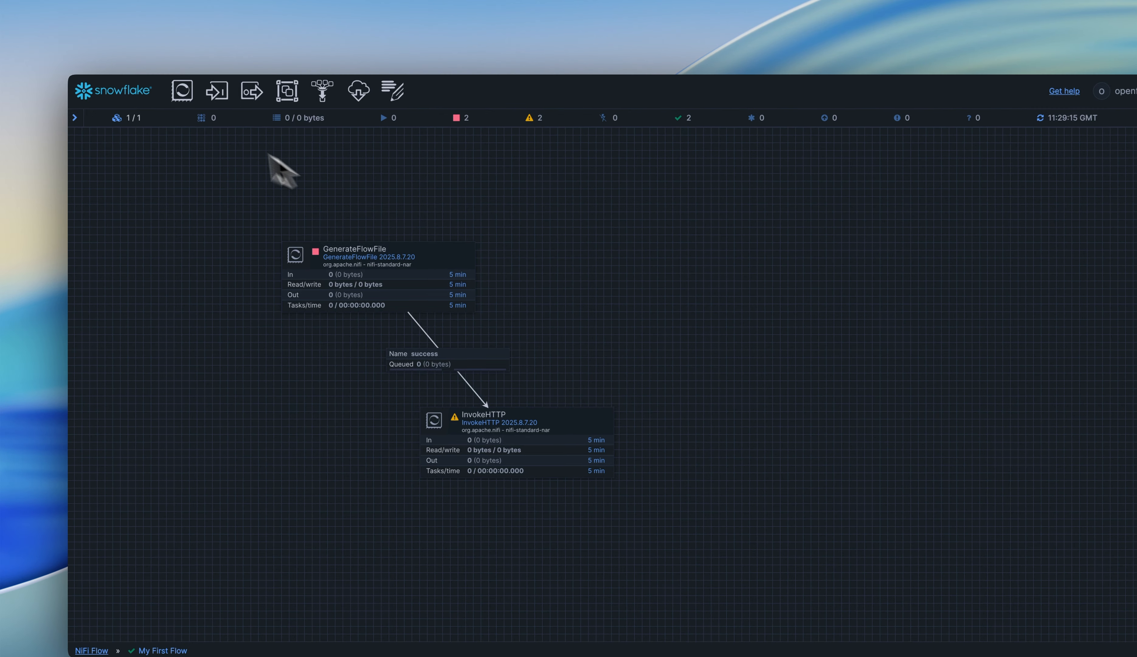
{"action": "left_click_drag", "start_coordinate": [108, 85], "coordinate": [717, 294]}
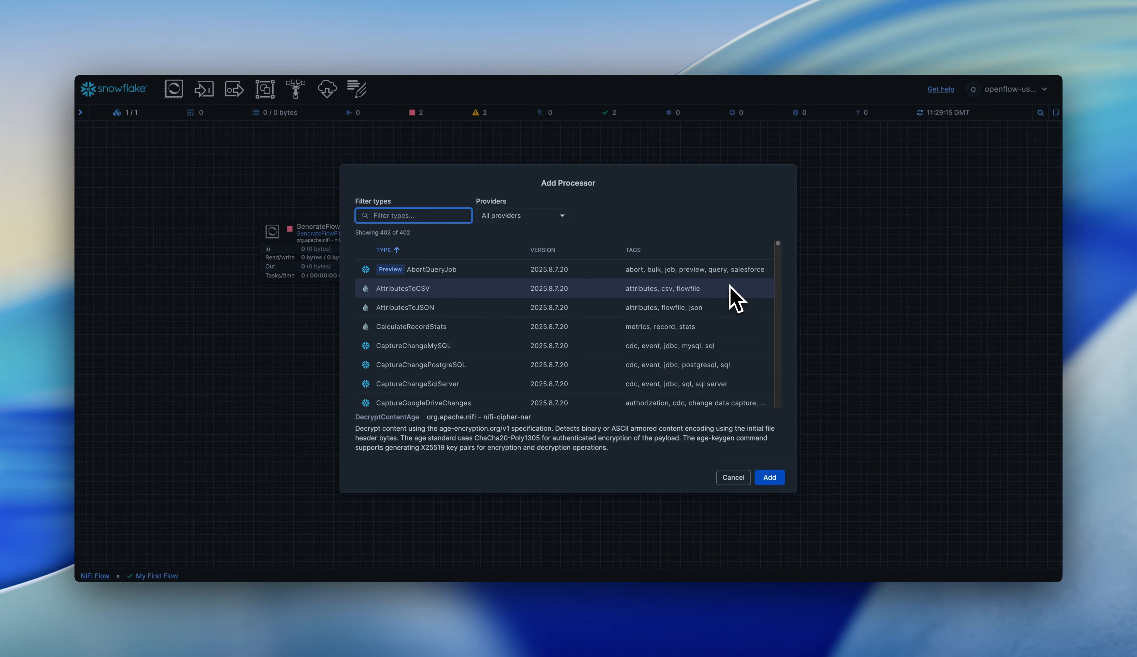
{"action": "type", "text": "updateatt"}
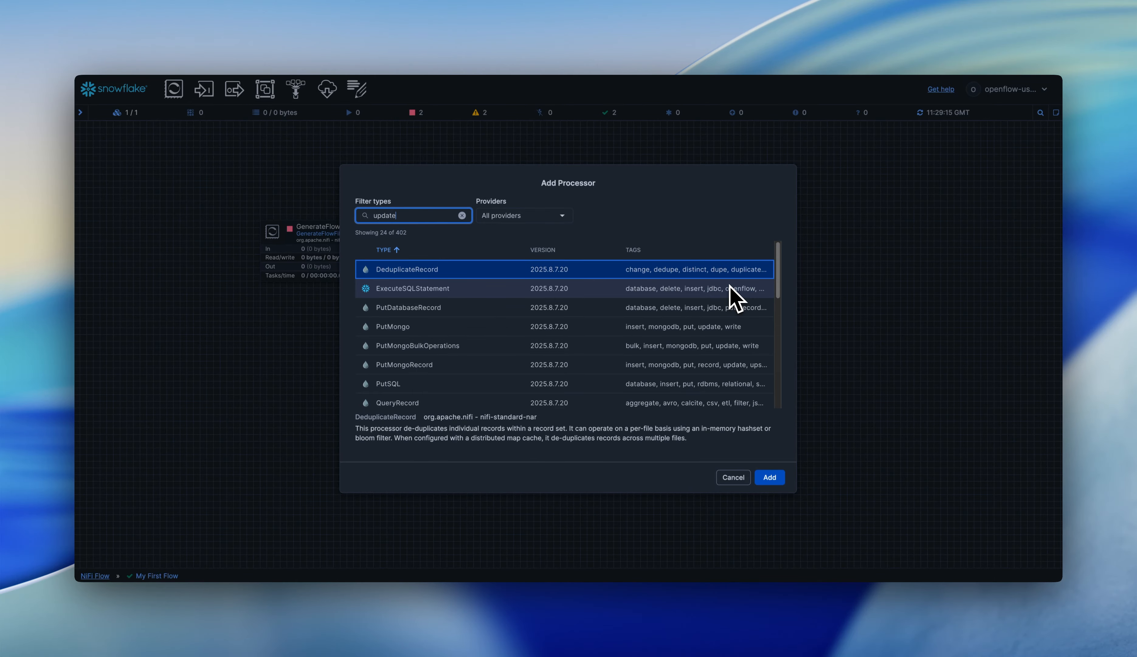
{"action": "key", "text": "Return"}
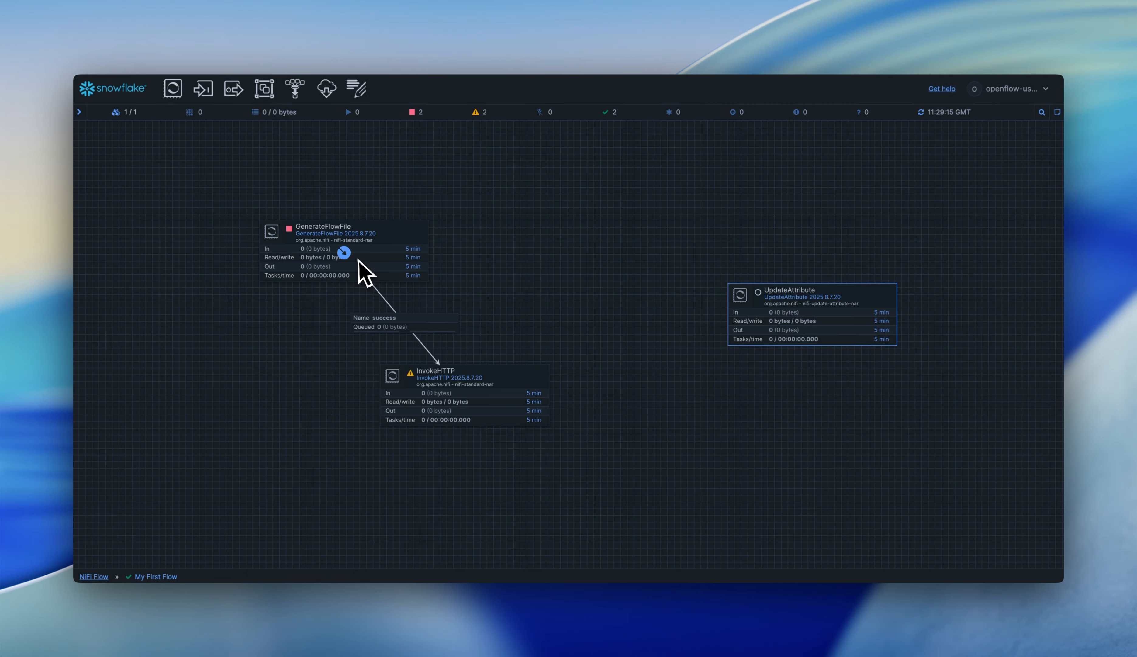
Step: Connect GenerateFlowFile to UpdateAttribute through the success relationship
{"action": "left_click_drag", "start_coordinate": [345, 251], "coordinate": [876, 343]}
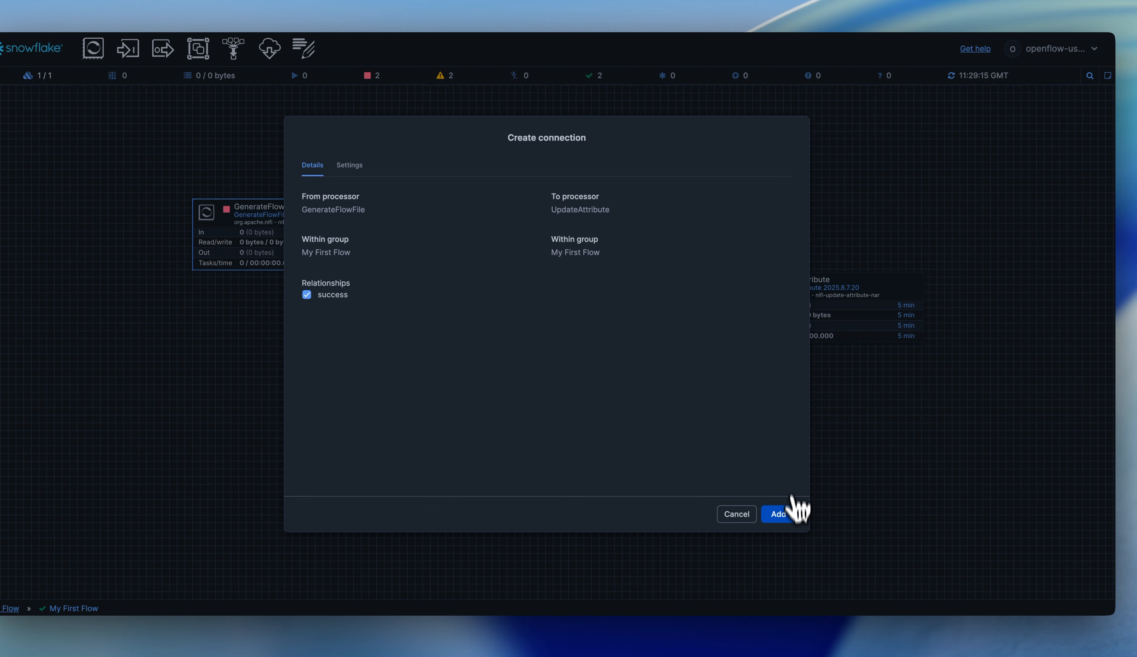
{"action": "left_click", "coordinate": [800, 515]}
{"action": "left_click_drag", "start_coordinate": [702, 389], "coordinate": [650, 391]}
{"action": "left_click", "coordinate": [657, 396]}
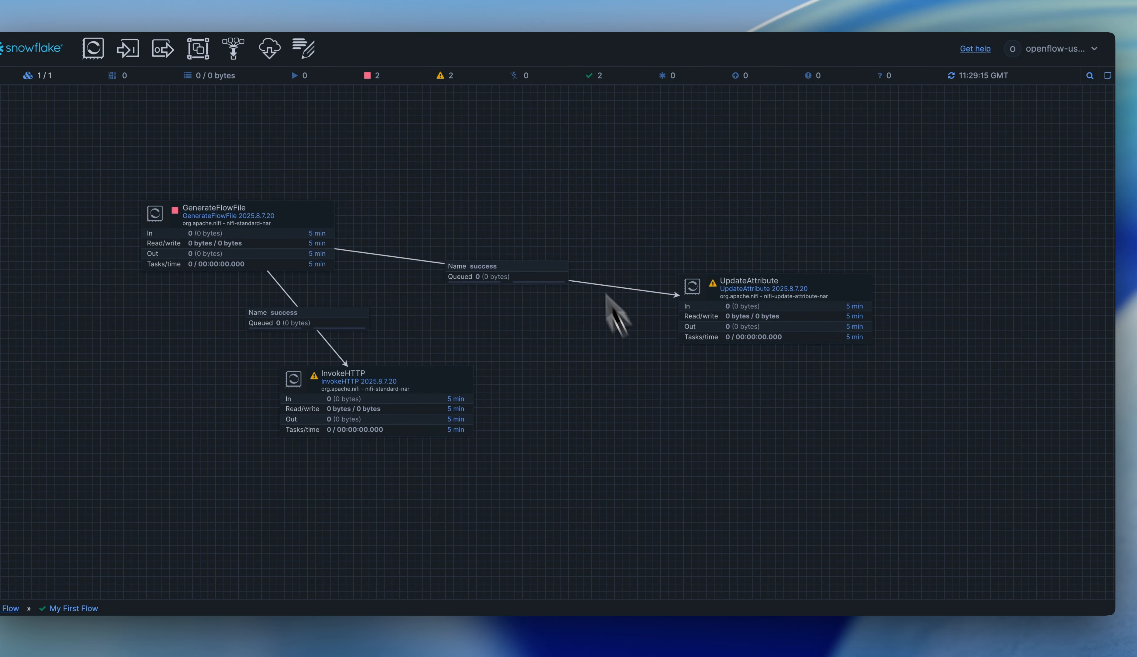
Step: Connect InvokeHTTP back to itself through the Retry relationship
{"action": "left_click_drag", "start_coordinate": [555, 200], "coordinate": [552, 173]}
{"action": "left_click", "coordinate": [453, 343]}
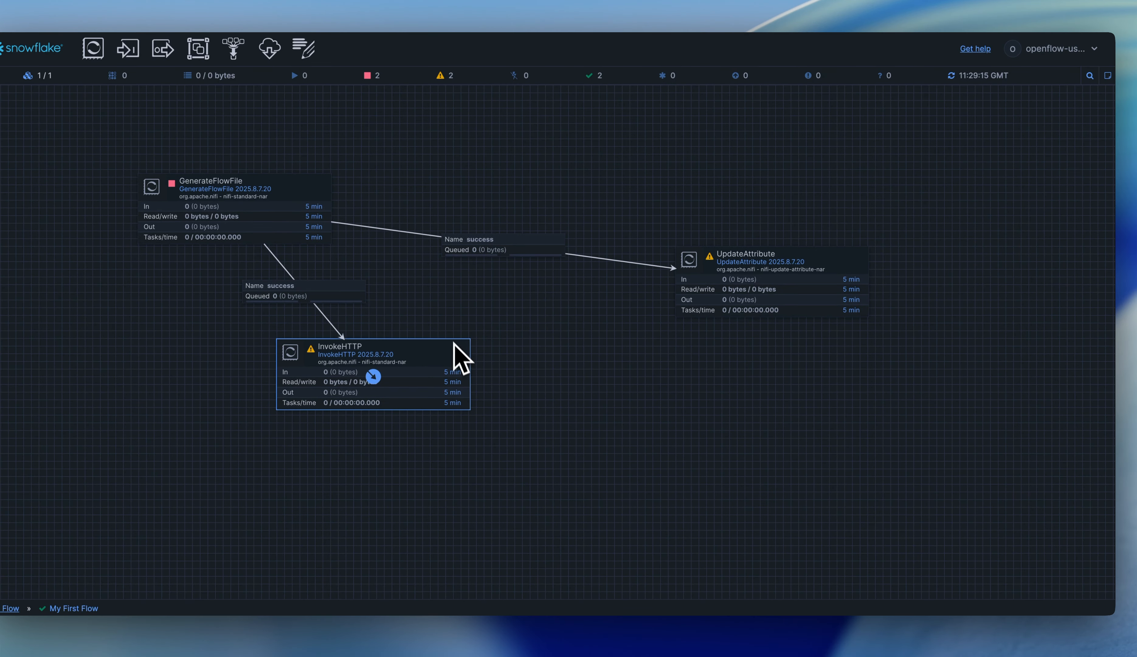
{"action": "left_click_drag", "start_coordinate": [380, 376], "coordinate": [436, 376]}
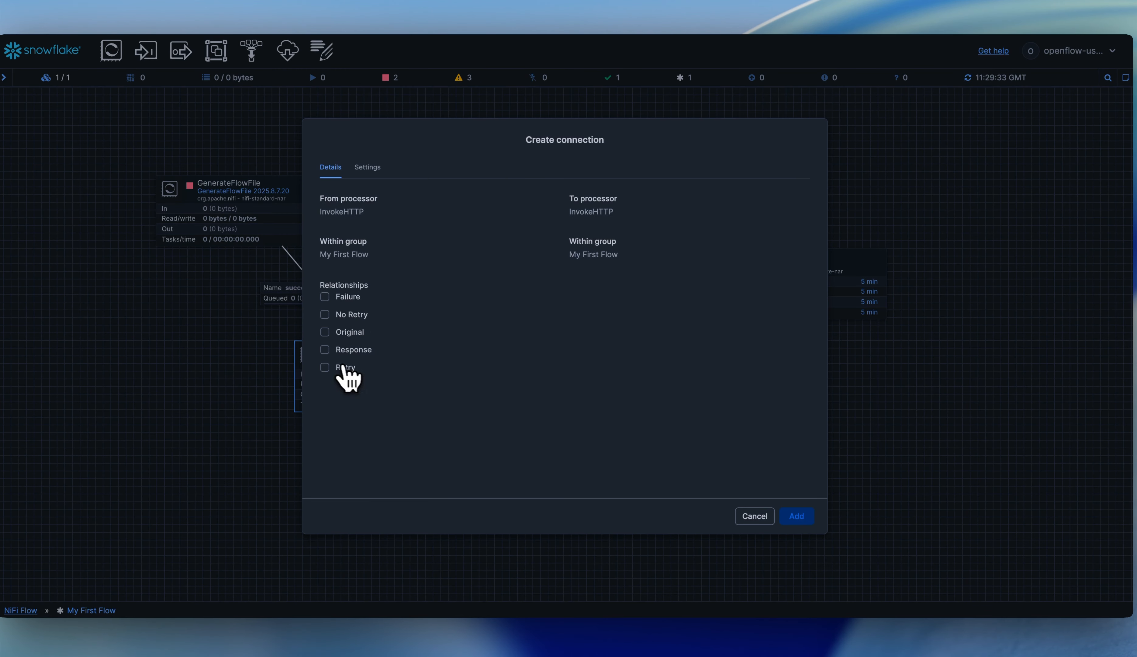
{"action": "left_click", "coordinate": [344, 367]}
{"action": "left_click", "coordinate": [796, 516]}
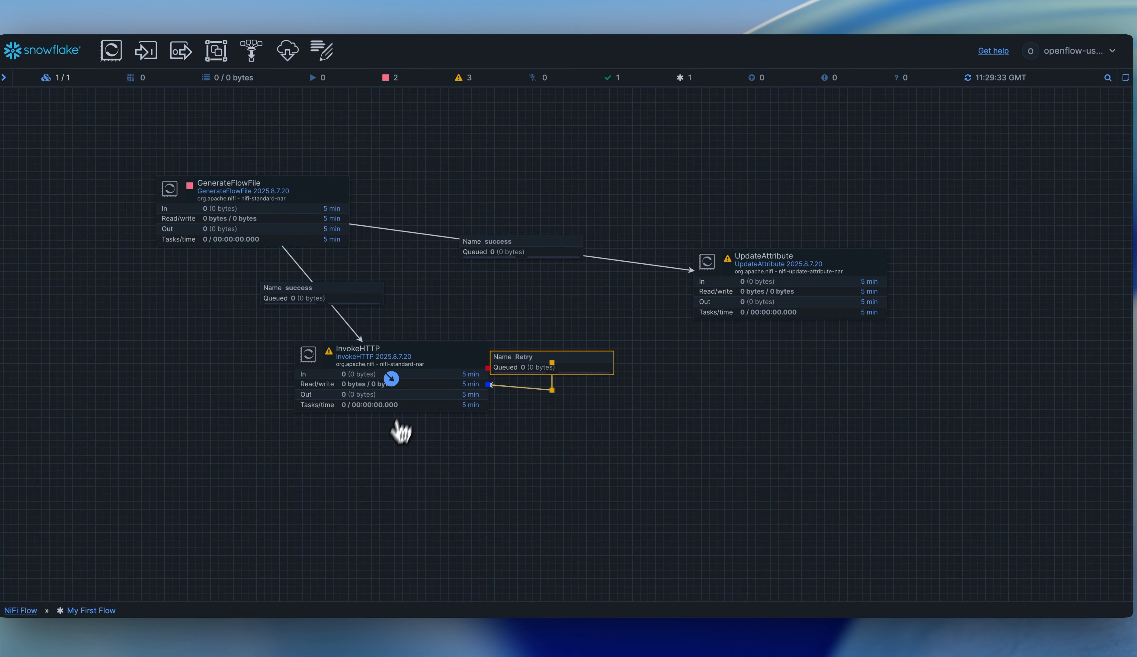
Step: Move InvokeHTTP further down and set its Failure, No Retry and Original relationships to terminate automatically
{"action": "left_click_drag", "start_coordinate": [439, 365], "coordinate": [411, 431]}
{"action": "double_click", "coordinate": [411, 431]}
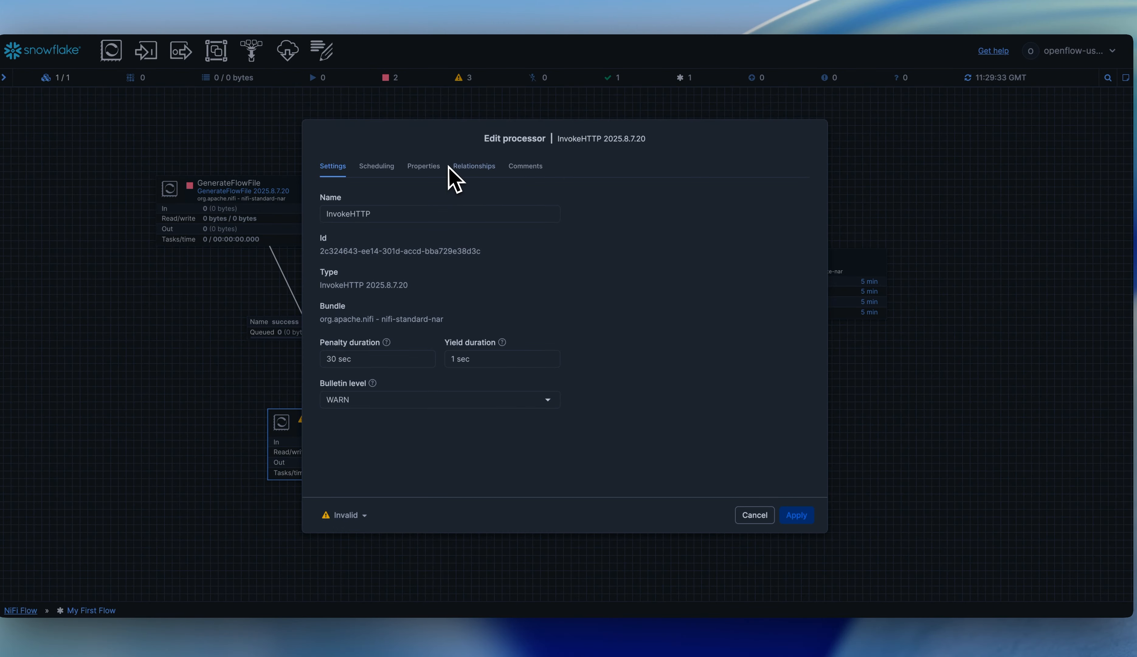
{"action": "left_click", "coordinate": [474, 173]}
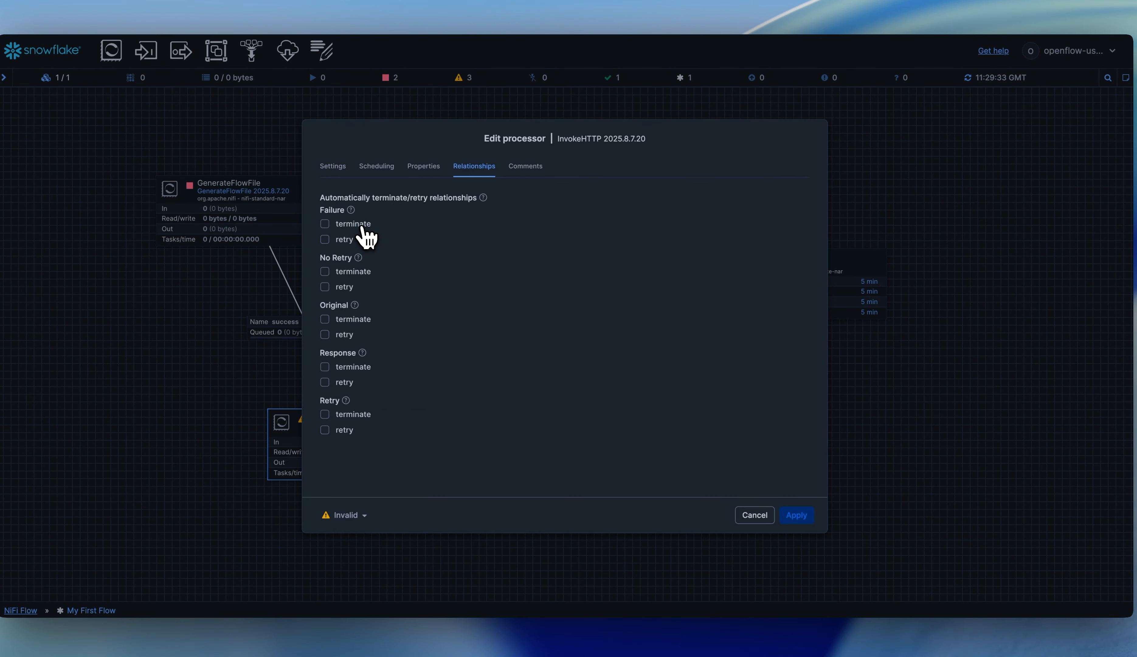
{"action": "left_click", "coordinate": [356, 224]}
{"action": "left_click", "coordinate": [362, 272]}
{"action": "left_click", "coordinate": [363, 320]}
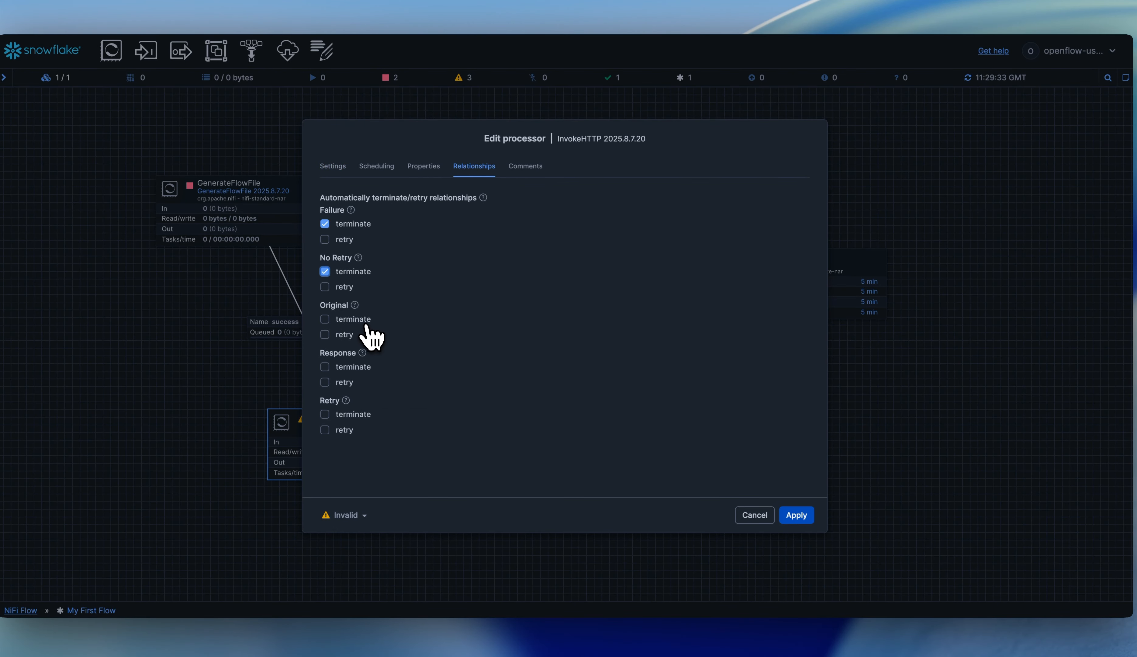
{"action": "left_click", "coordinate": [798, 518]}
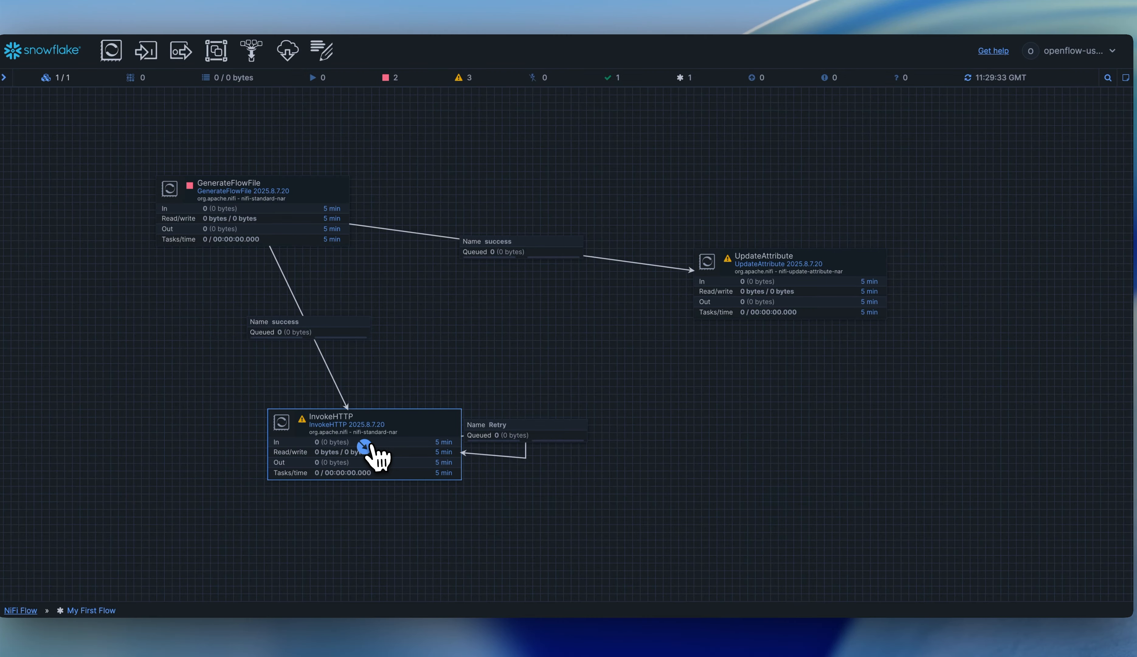
Step: Connect InvokeHTTP to UpdateAttribute through the Response relationship
{"action": "left_click_drag", "start_coordinate": [364, 447], "coordinate": [738, 316]}
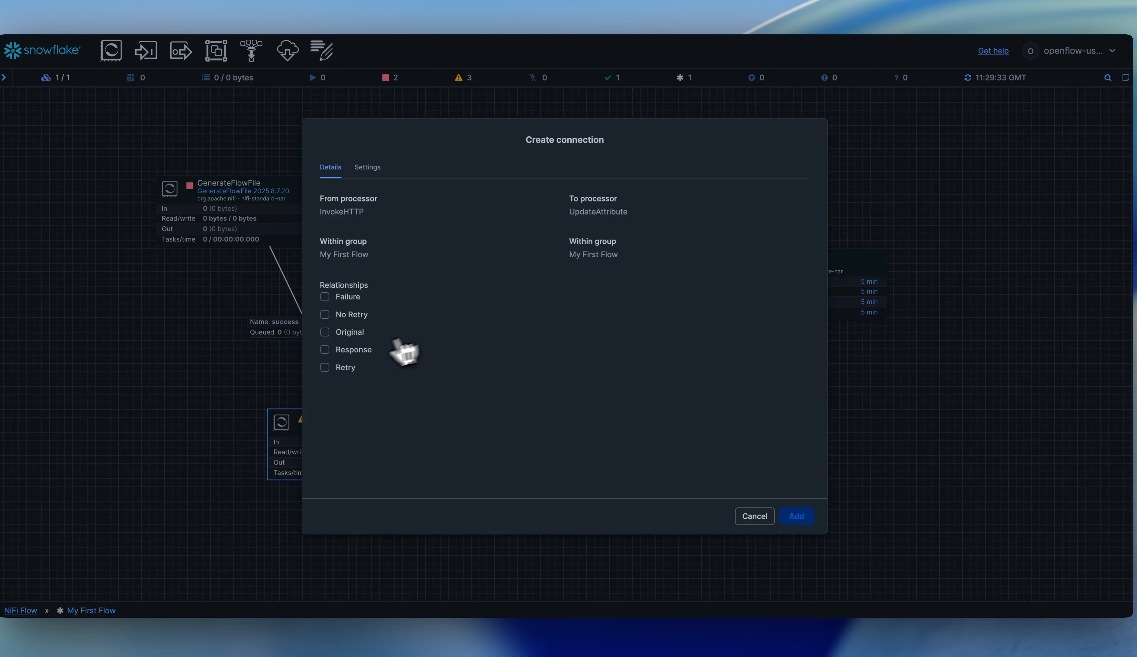
{"action": "left_click", "coordinate": [364, 350]}
{"action": "left_click", "coordinate": [780, 504]}
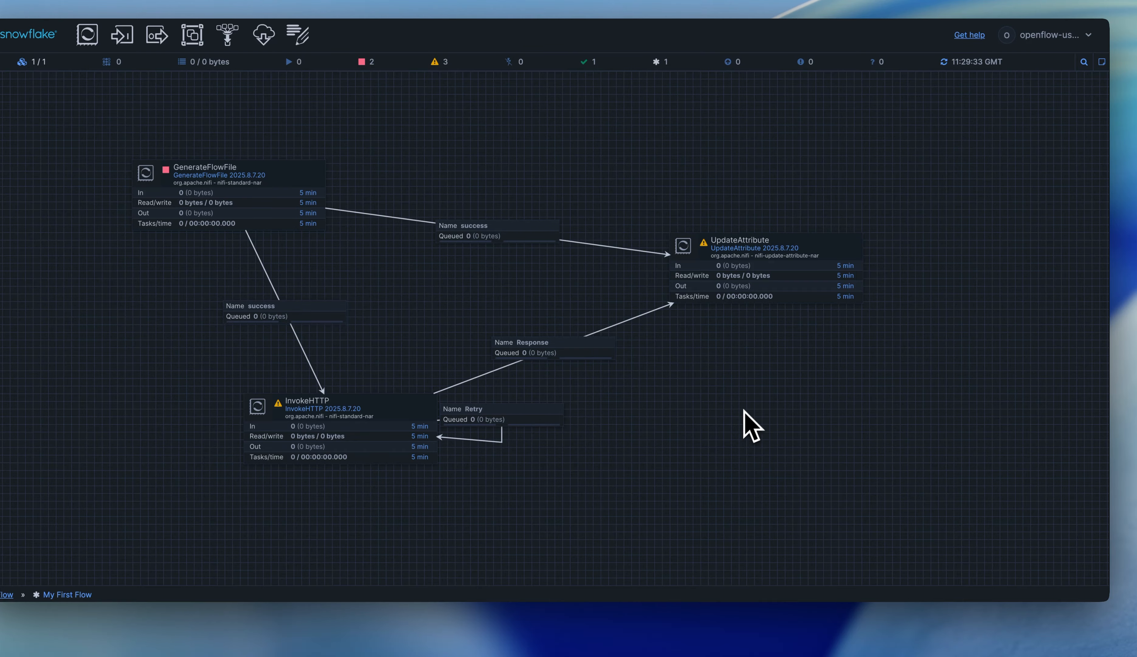
Step: Commit the local changes of My First Flow to the dev branch with the version comment "some comment"
{"action": "right_click", "coordinate": [536, 163]}
{"action": "mouse_move", "coordinate": [600, 265]}
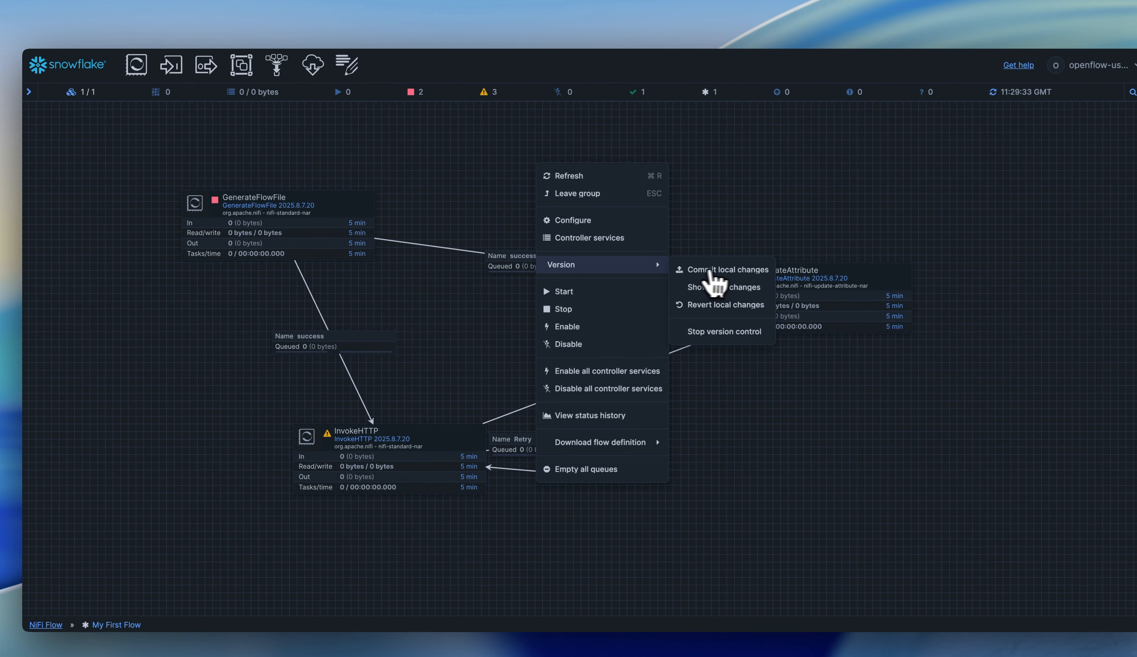
{"action": "left_click", "coordinate": [724, 269]}
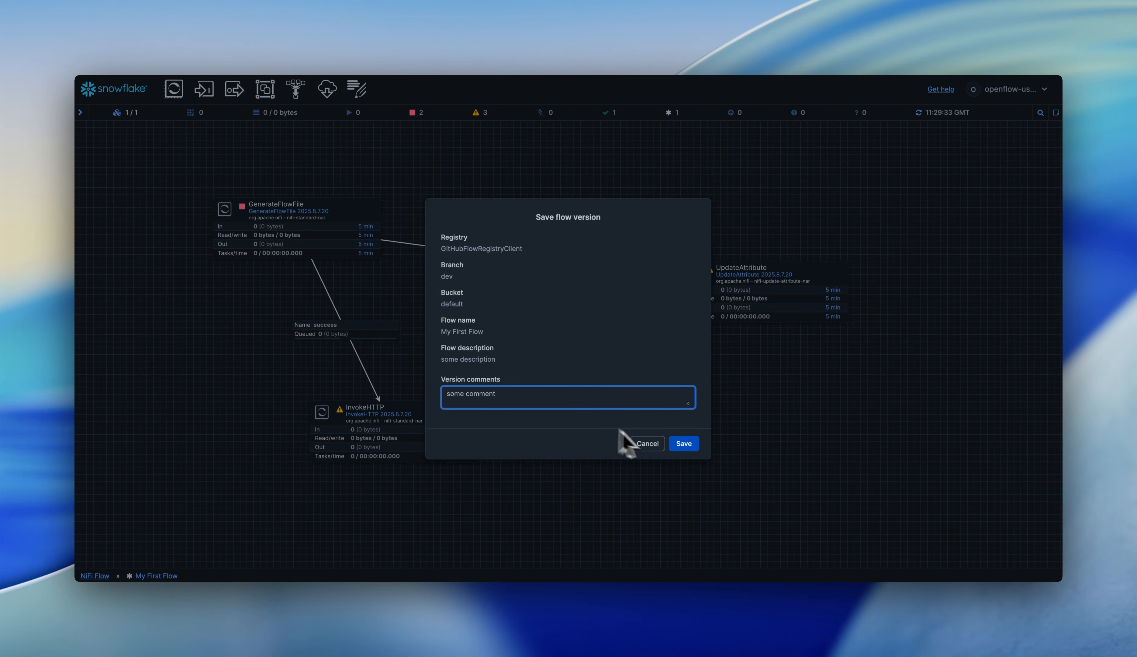
{"action": "left_click", "coordinate": [684, 443]}
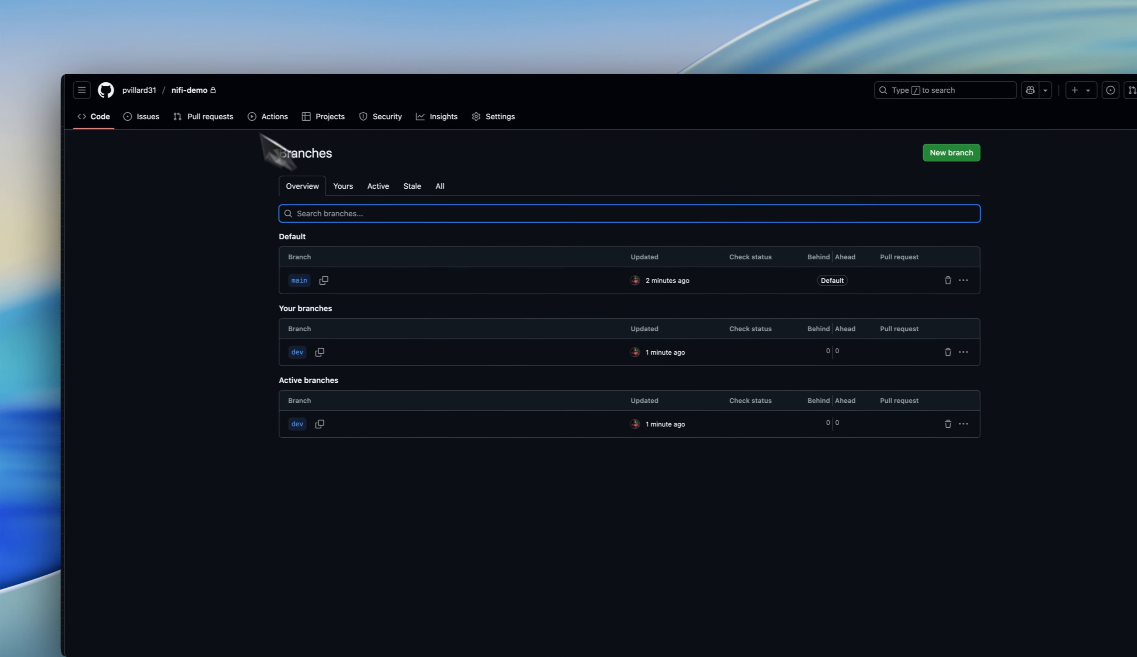
Step: Open a pull request titled "some comment" to merge the dev branch into main in the nifi-demo repository
{"action": "left_click", "coordinate": [98, 117]}
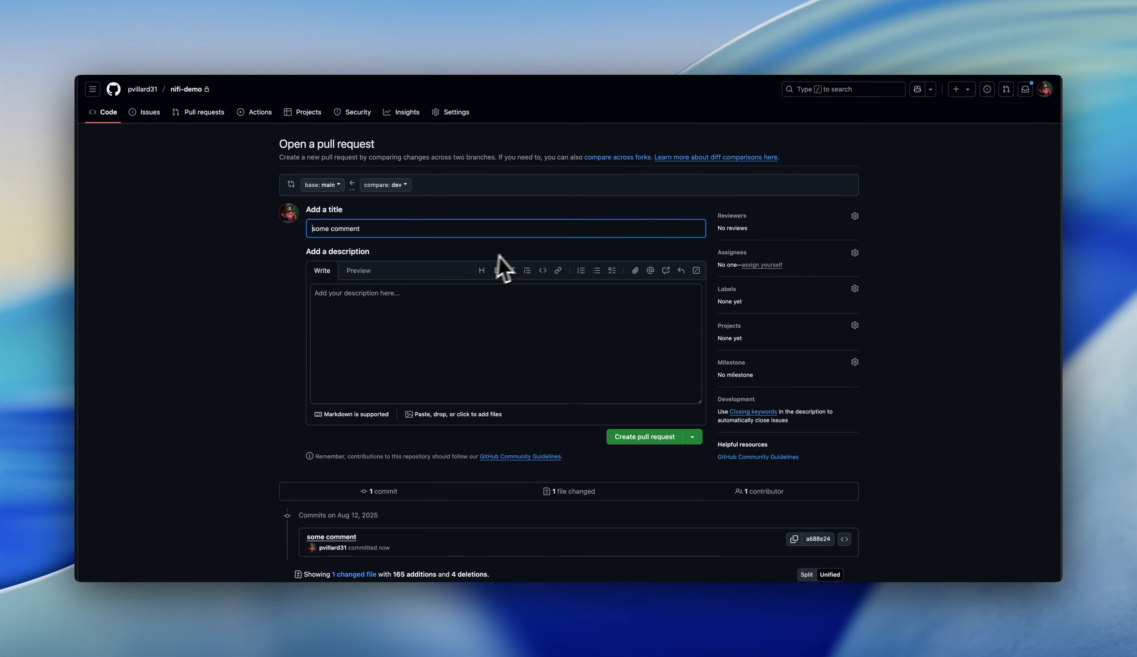
{"action": "scroll", "coordinate": [553, 279], "scroll_direction": "down", "scroll_amount": 5}
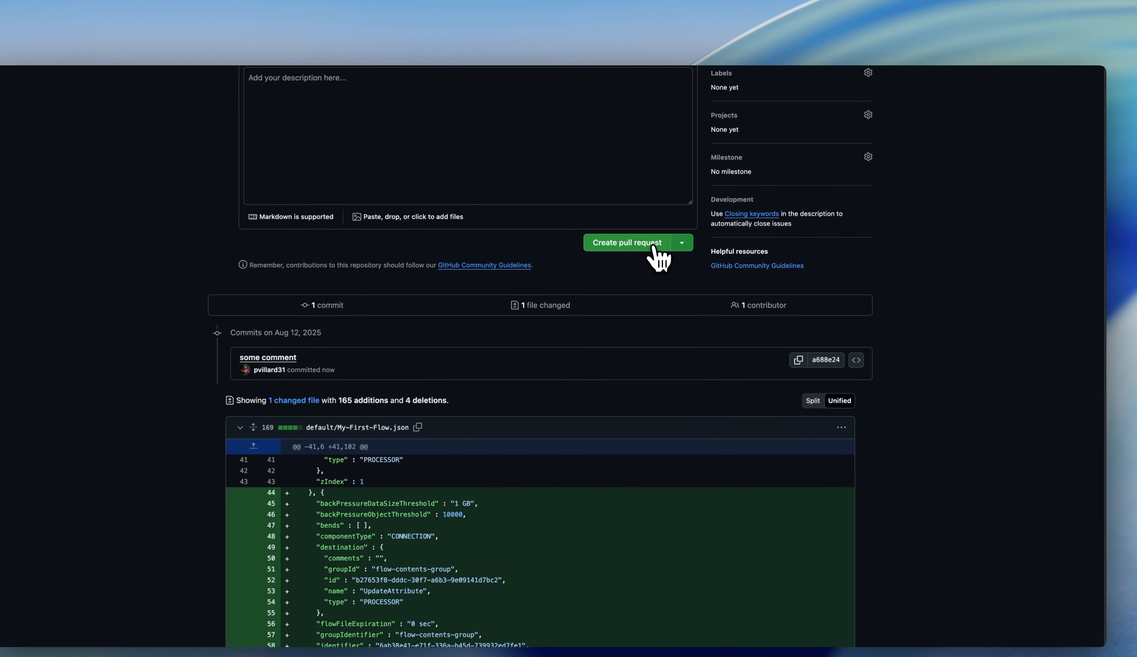
{"action": "left_click", "coordinate": [668, 232]}
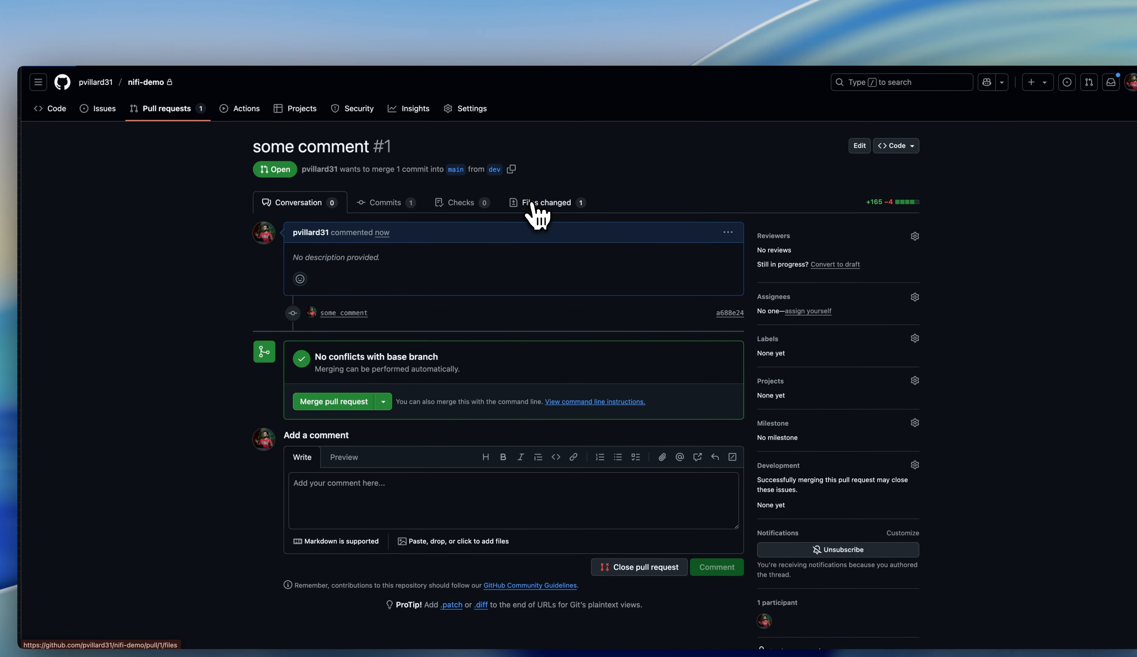
Step: Show the pull request's changed files as a split diff with whitespace hidden
{"action": "left_click", "coordinate": [532, 204]}
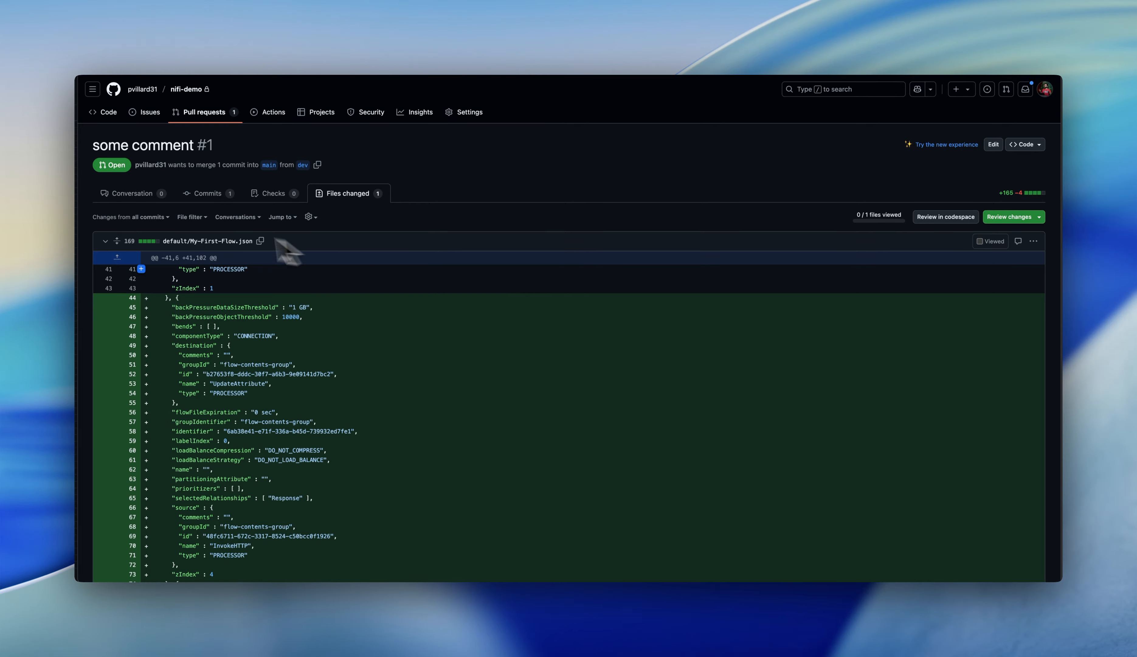
{"action": "scroll", "coordinate": [362, 287], "scroll_direction": "down", "scroll_amount": 20}
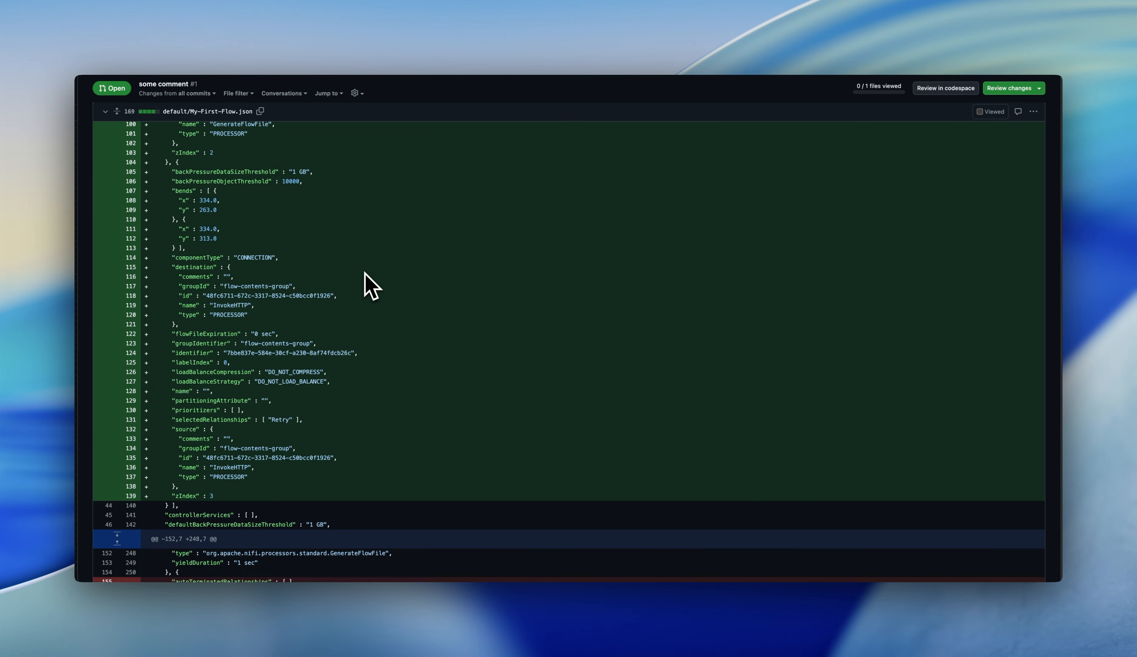
{"action": "scroll", "coordinate": [365, 286], "scroll_direction": "up", "scroll_amount": 20}
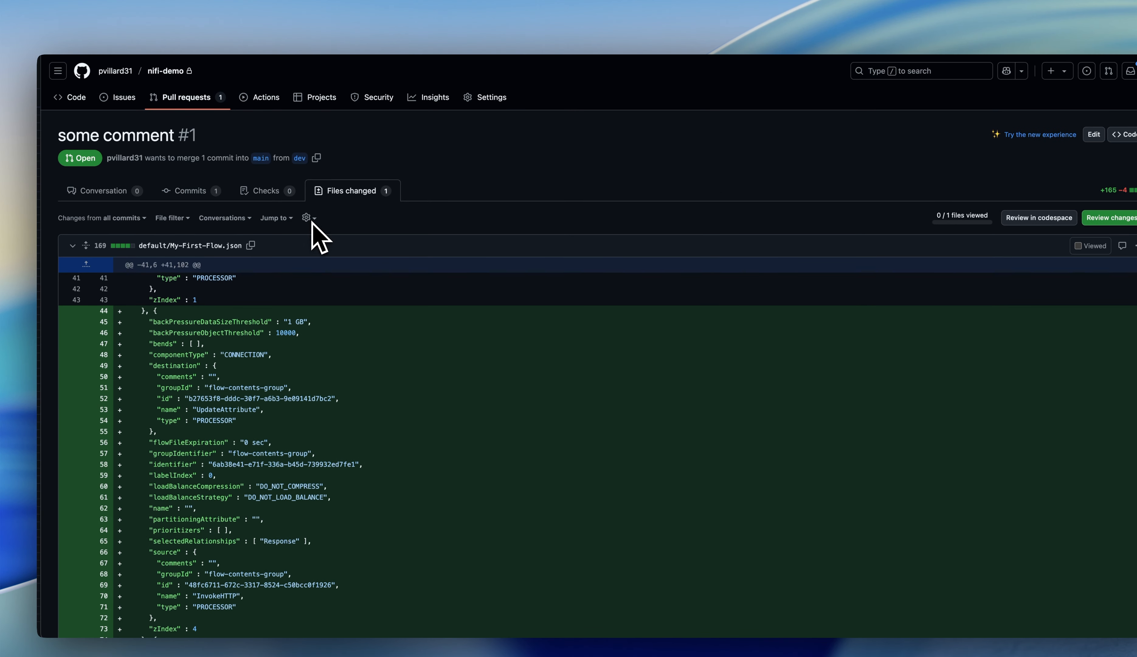
{"action": "left_click", "coordinate": [309, 216]}
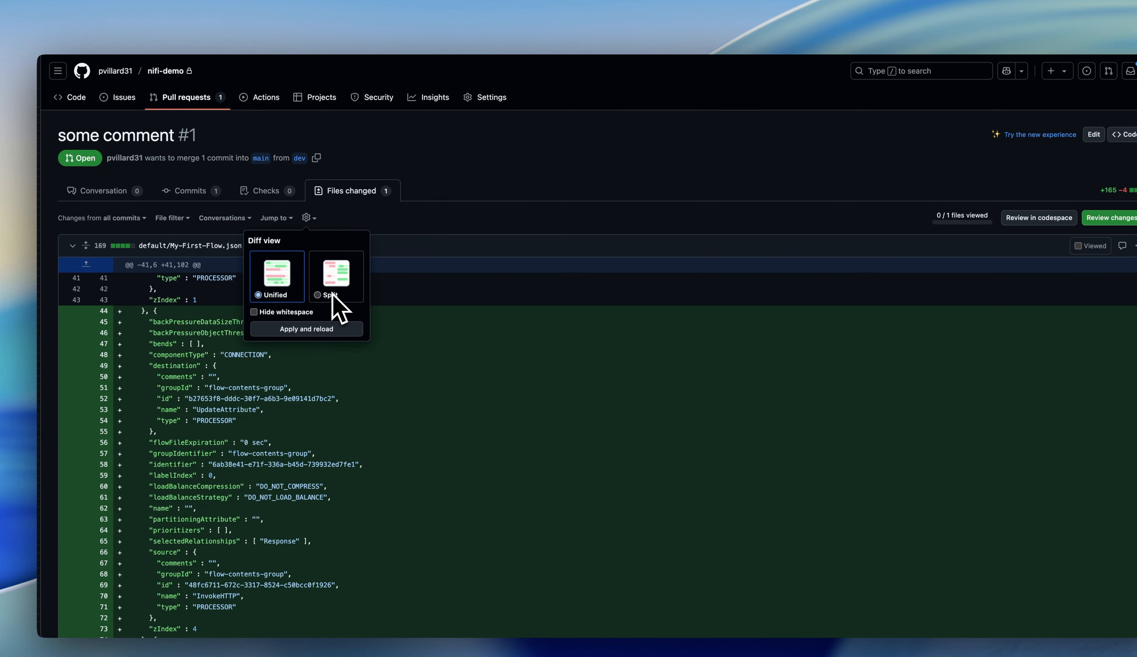
{"action": "left_click", "coordinate": [336, 293]}
{"action": "left_click", "coordinate": [294, 313]}
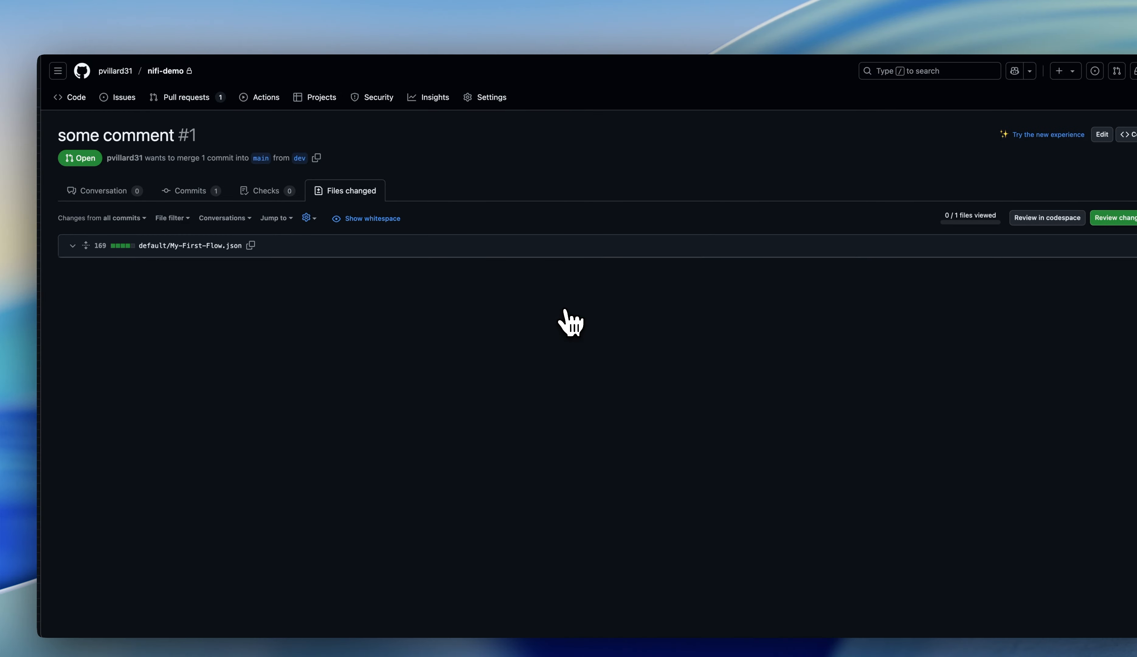
Step: Examine the side-by-side diff of default/My-First-Flow.json for the connection, InvokeHTTP and UpdateAttribute changes
{"action": "scroll", "coordinate": [632, 295], "scroll_direction": "down", "scroll_amount": 15}
{"action": "scroll", "coordinate": [611, 291], "scroll_direction": "down", "scroll_amount": 10}
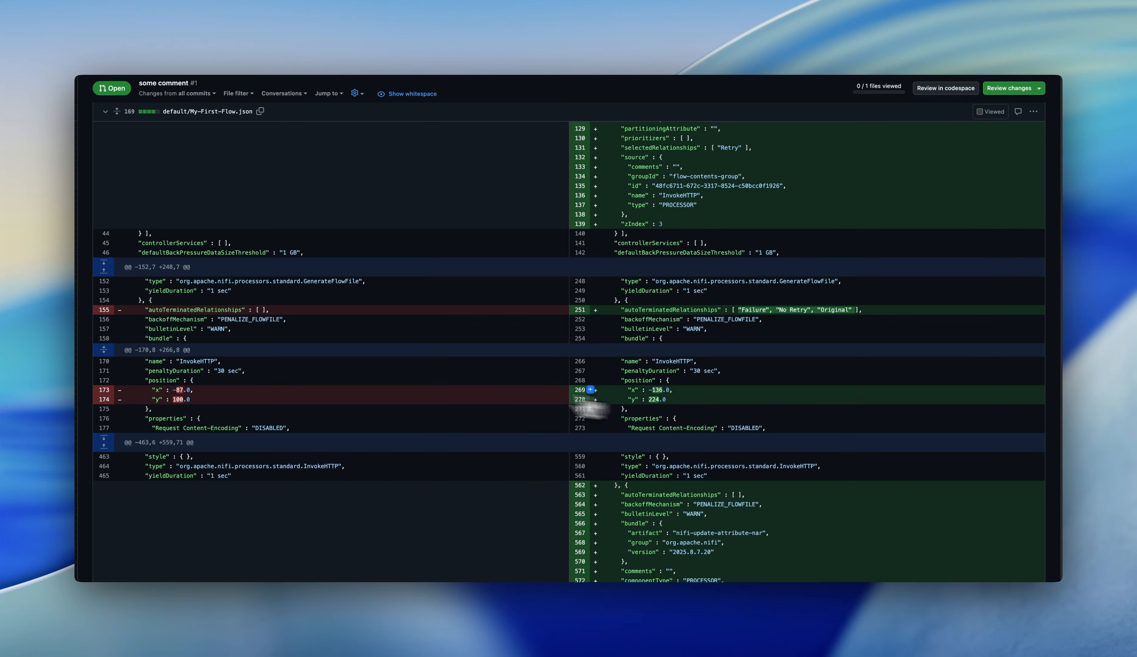
{"action": "scroll", "coordinate": [863, 321], "scroll_direction": "down", "scroll_amount": 12}
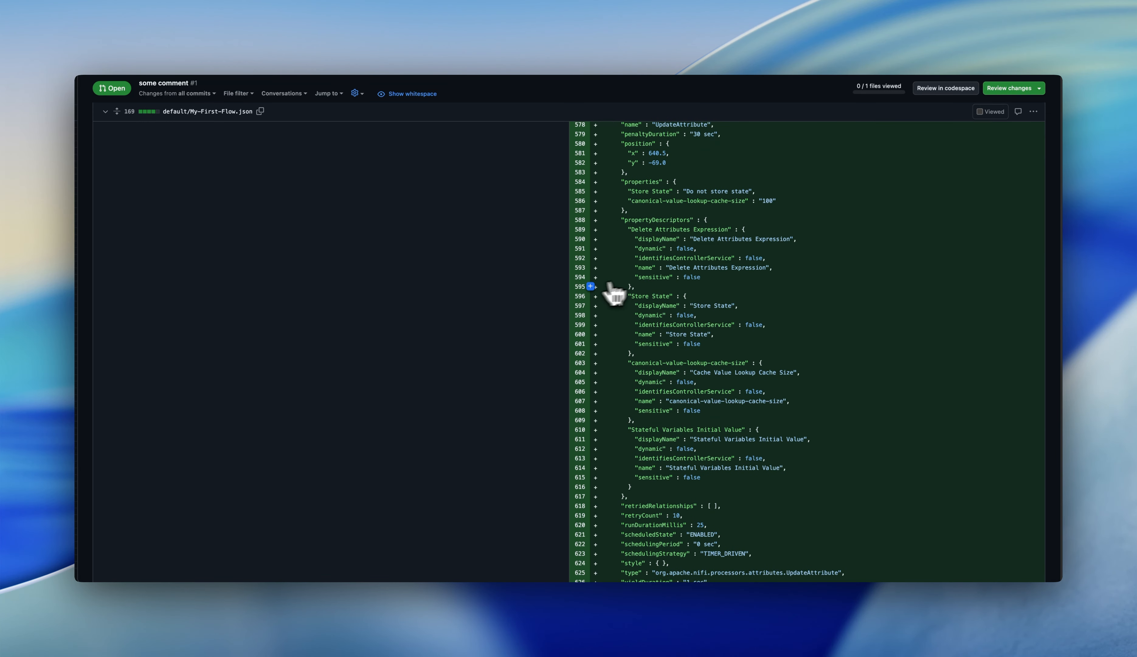
{"action": "scroll", "coordinate": [508, 329], "scroll_direction": "up", "scroll_amount": 20}
{"action": "scroll", "coordinate": [512, 339], "scroll_direction": "up", "scroll_amount": 3}
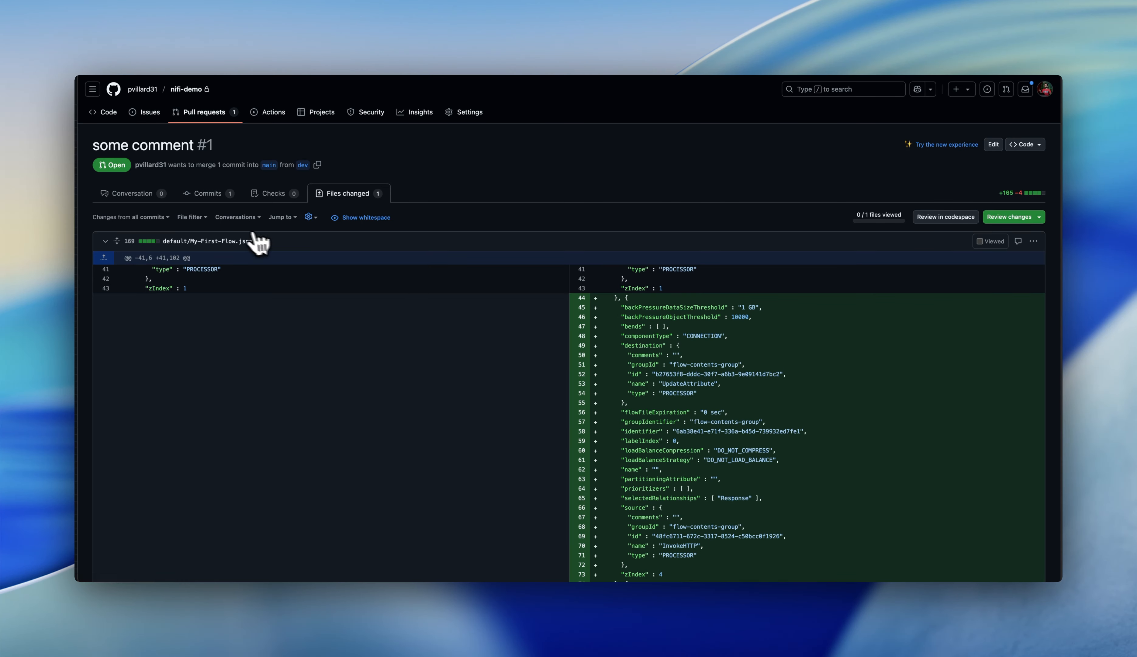
Step: Close the "some comment" pull request without merging and delete its dev branch
{"action": "left_click", "coordinate": [139, 199]}
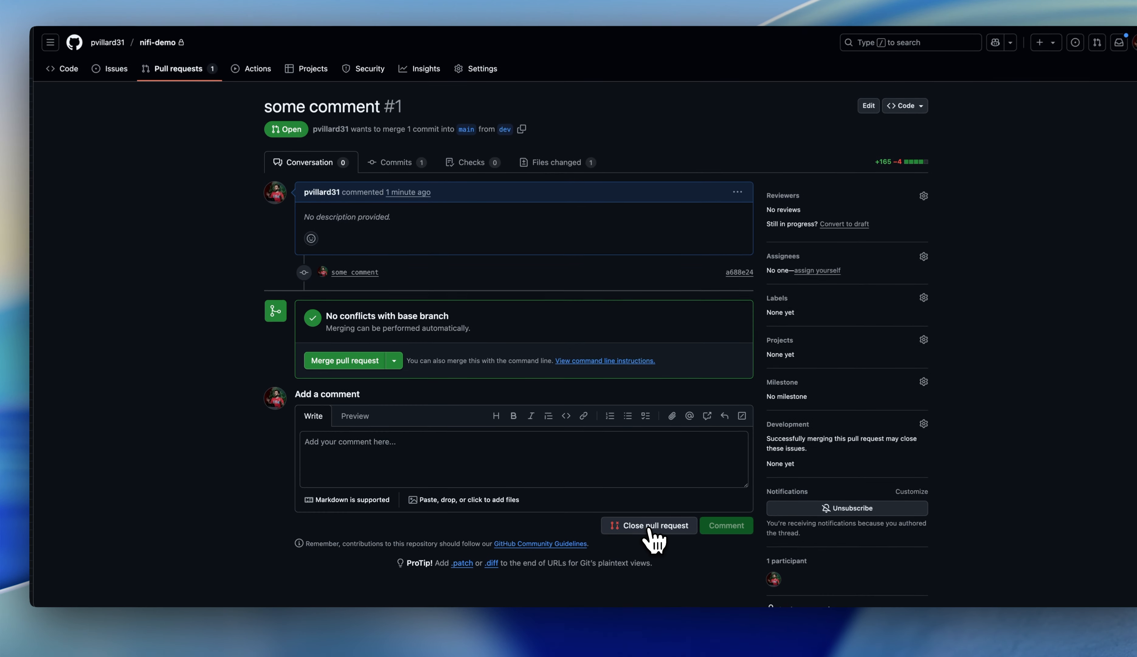
{"action": "left_click", "coordinate": [615, 514]}
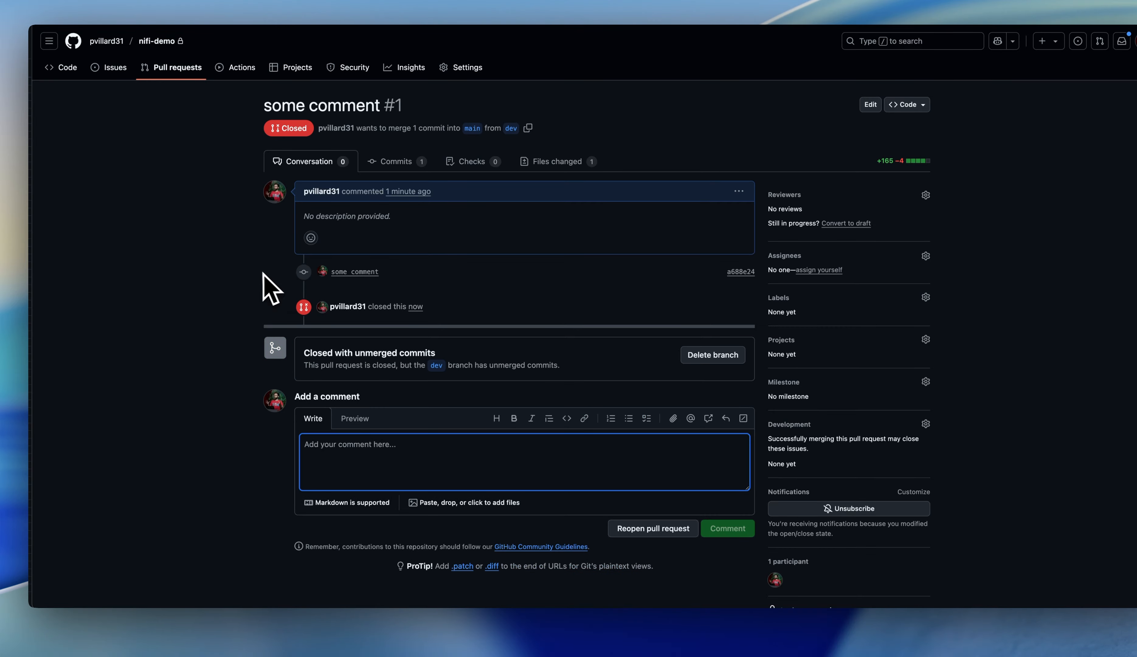
{"action": "left_click", "coordinate": [723, 358]}
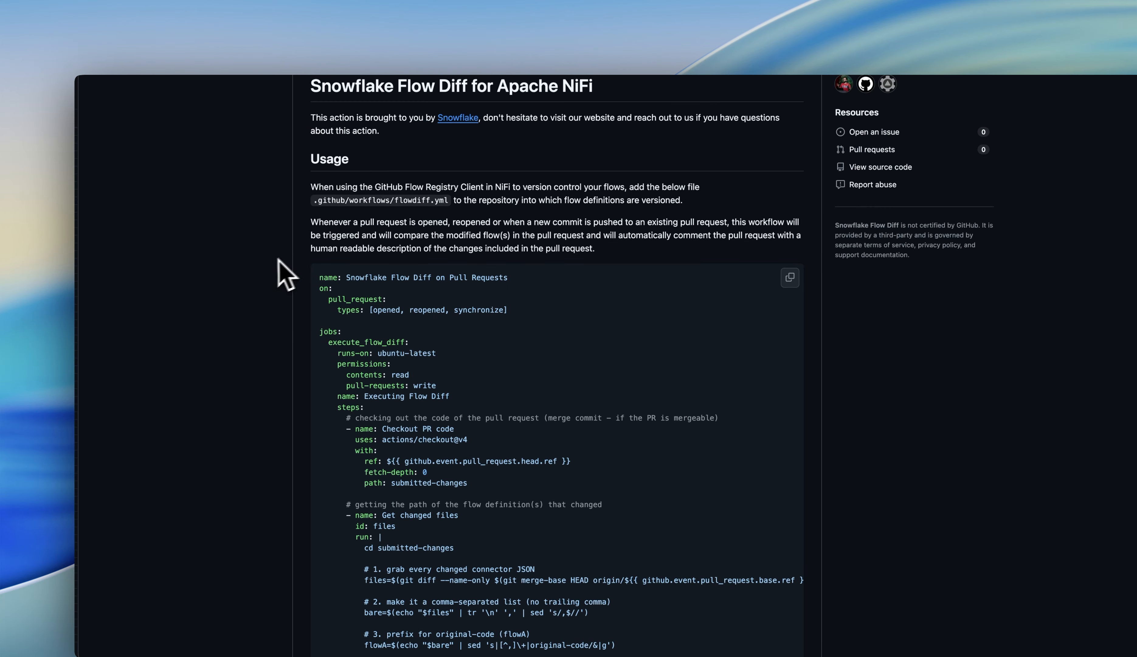
Step: Read the usage section of the Snowflake Flow Diff action and copy its example workflow
{"action": "scroll", "coordinate": [256, 246], "scroll_direction": "up", "scroll_amount": 3}
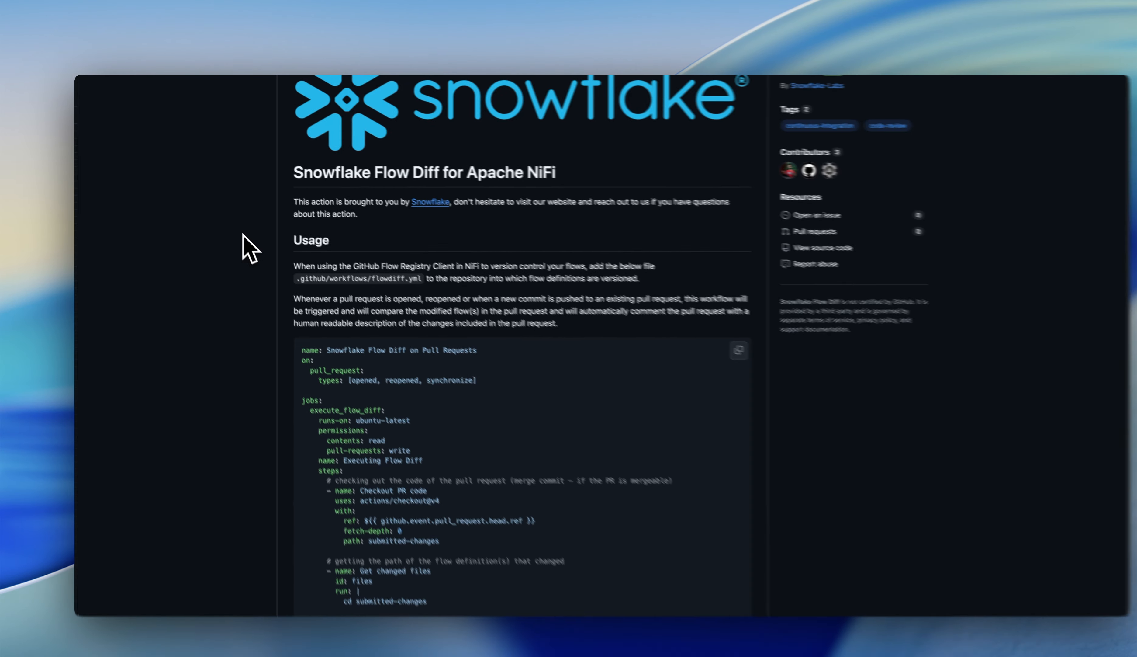
{"action": "scroll", "coordinate": [256, 246], "scroll_direction": "down", "scroll_amount": 3}
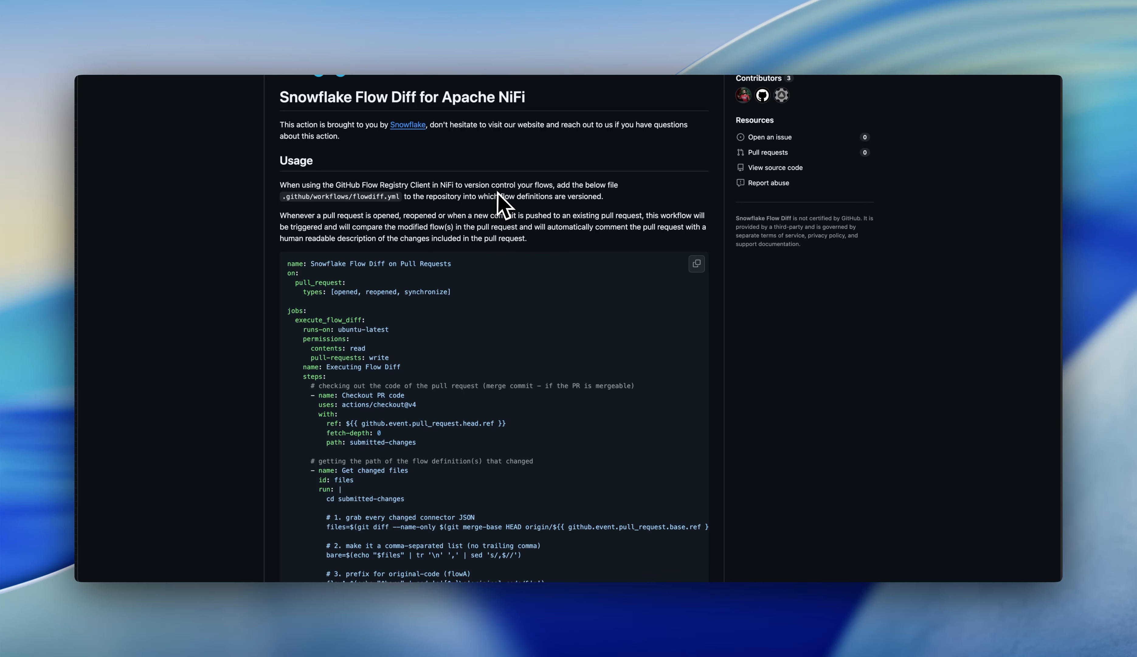
{"action": "left_click", "coordinate": [696, 263]}
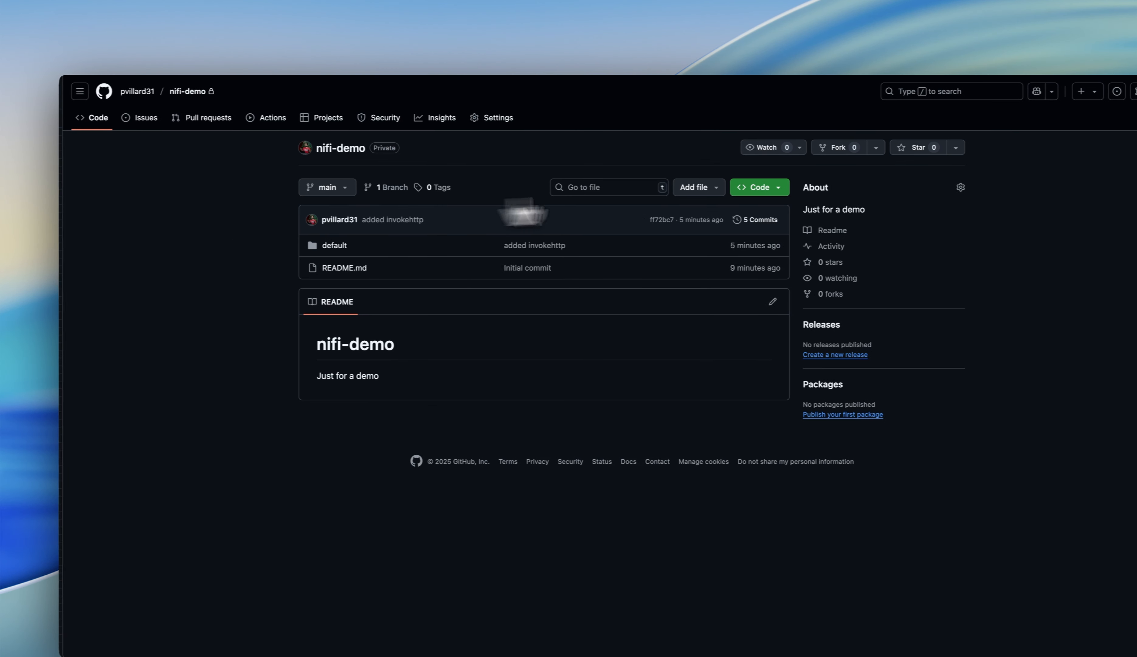
Step: Start a new file on the main branch of nifi-demo with the path .github/workflows/flowdiff.yml from the usage instructions
{"action": "left_click", "coordinate": [703, 189]}
{"action": "left_click", "coordinate": [705, 211]}
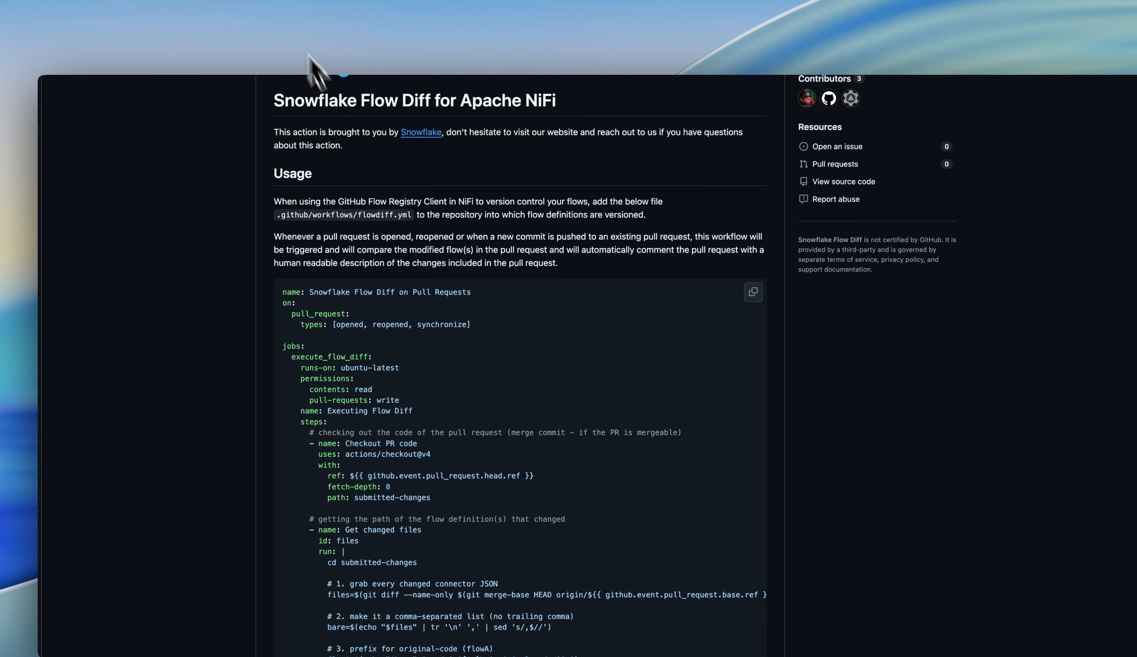
{"action": "left_click_drag", "start_coordinate": [279, 214], "coordinate": [411, 217]}
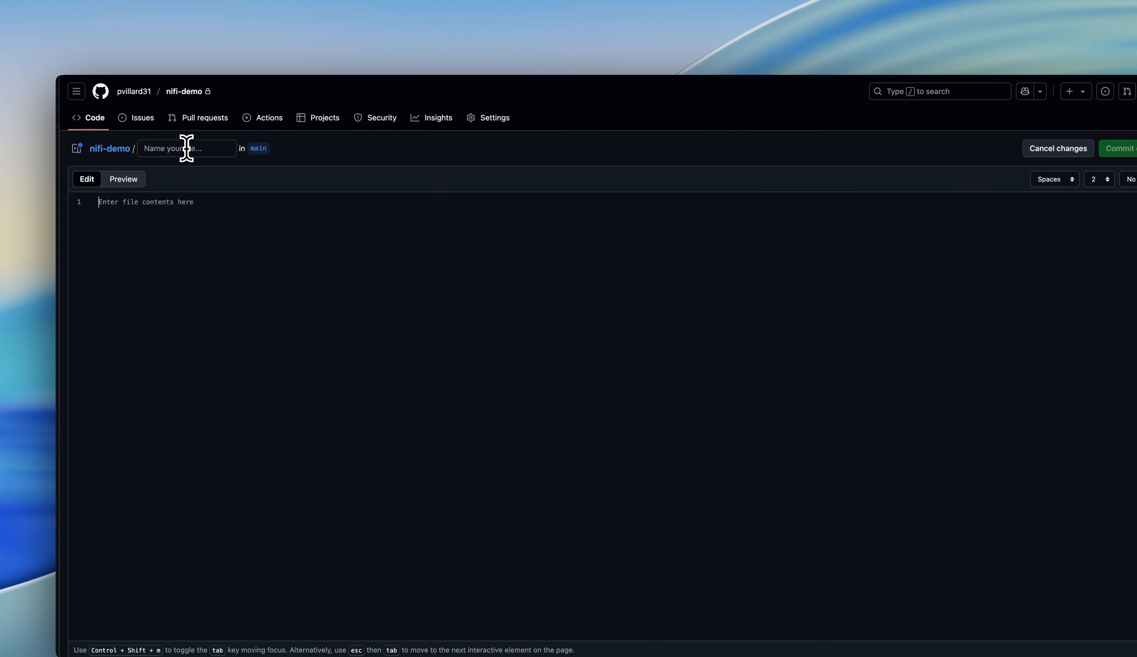
{"action": "left_click", "coordinate": [186, 148]}
{"action": "key", "text": "super+v"}
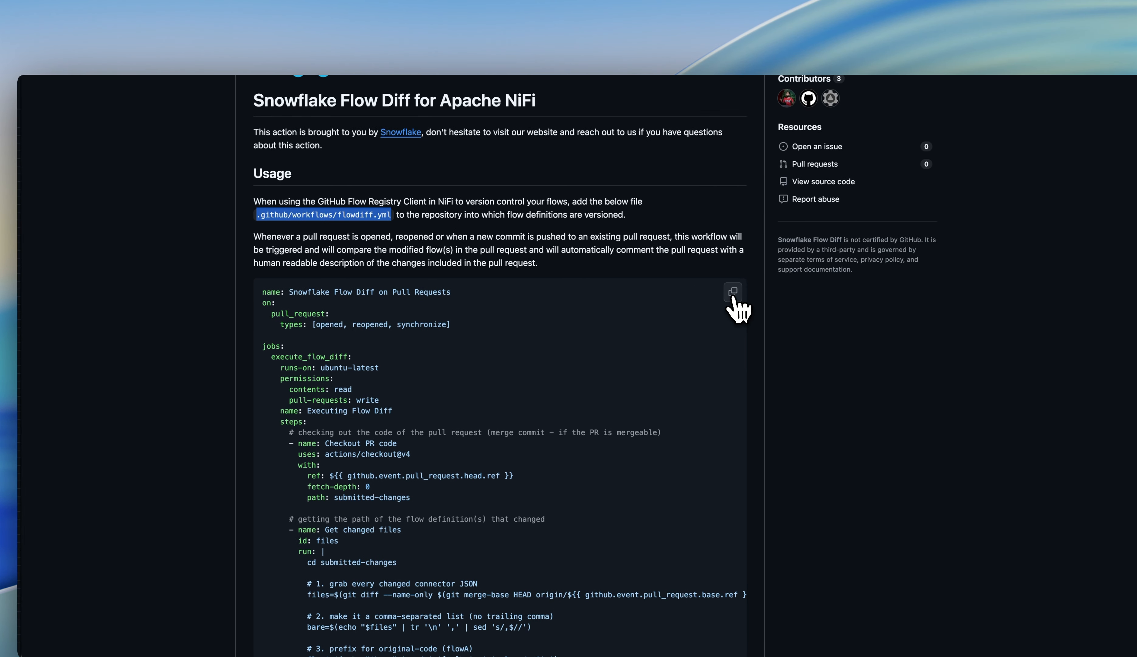
Step: Fill flowdiff.yml with the example workflow from the Snowflake Flow Diff page and review its steps
{"action": "left_click", "coordinate": [734, 293]}
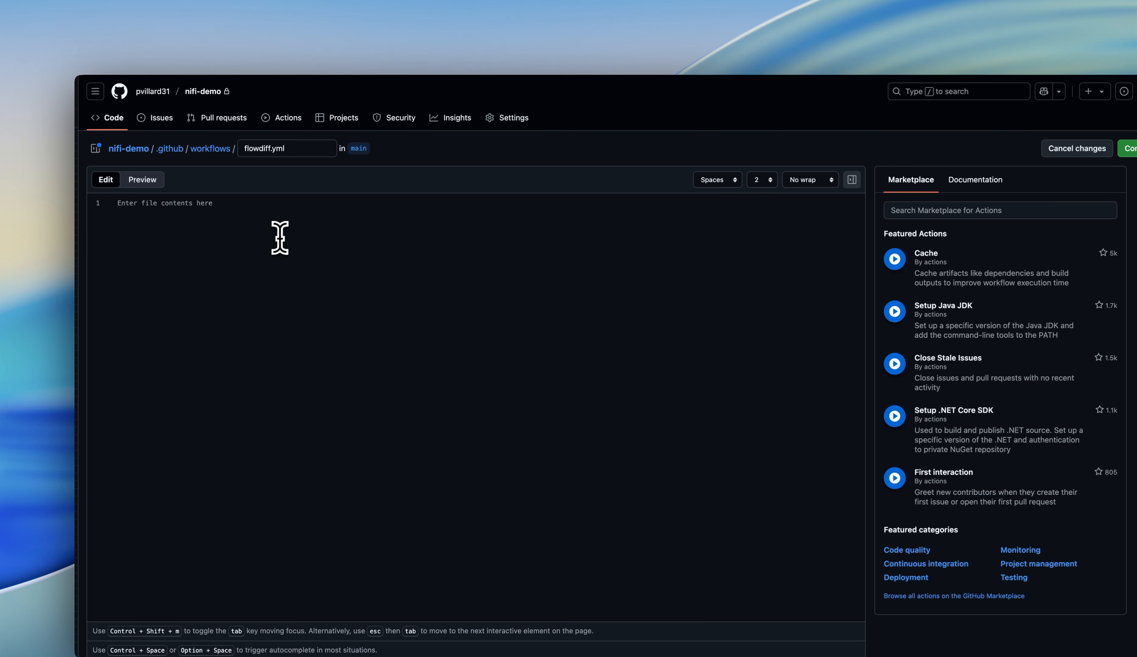
{"action": "left_click", "coordinate": [279, 239]}
{"action": "key", "text": "super+v"}
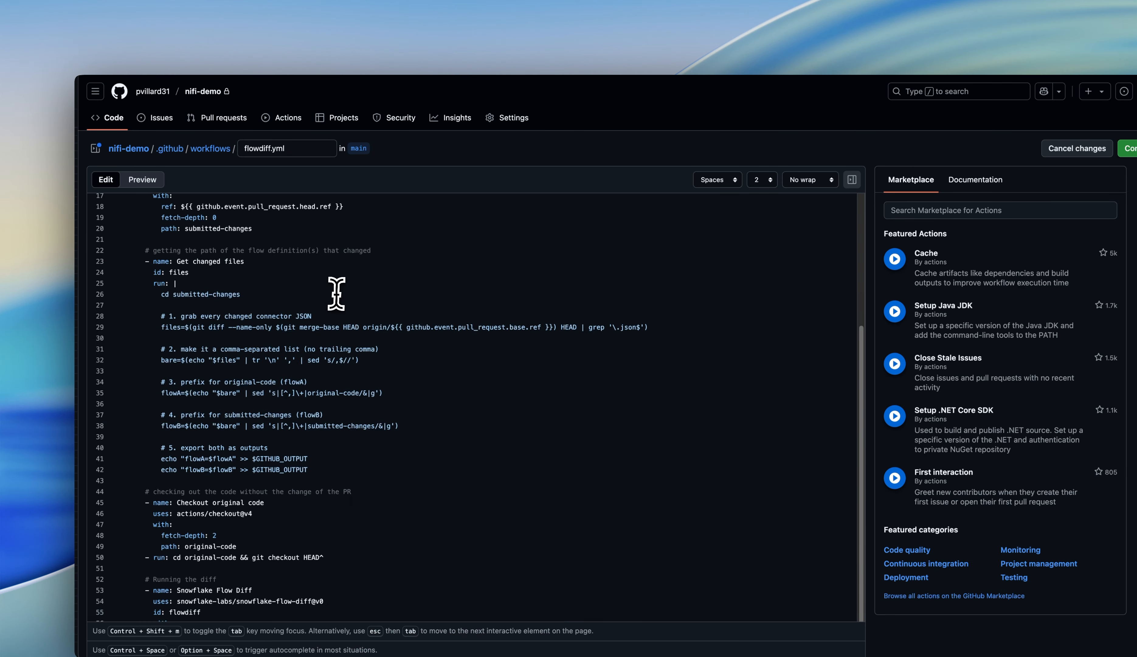
{"action": "scroll", "coordinate": [337, 293], "scroll_direction": "up", "scroll_amount": 5}
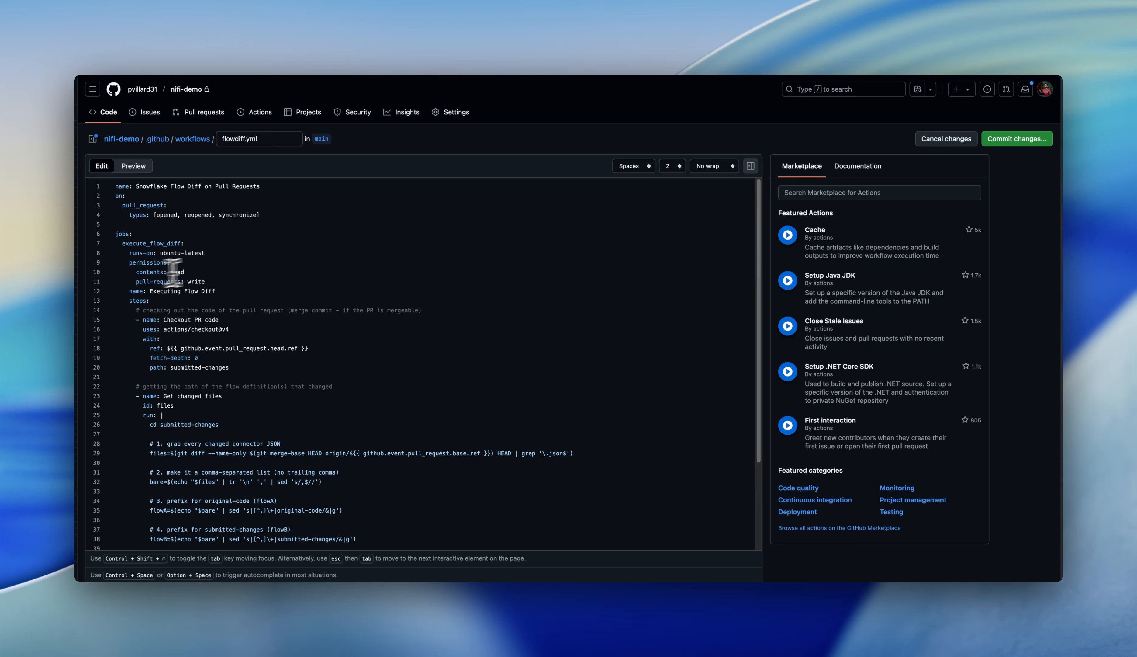
{"action": "scroll", "coordinate": [246, 270], "scroll_direction": "down", "scroll_amount": 3}
{"action": "scroll", "coordinate": [246, 271], "scroll_direction": "down", "scroll_amount": 3}
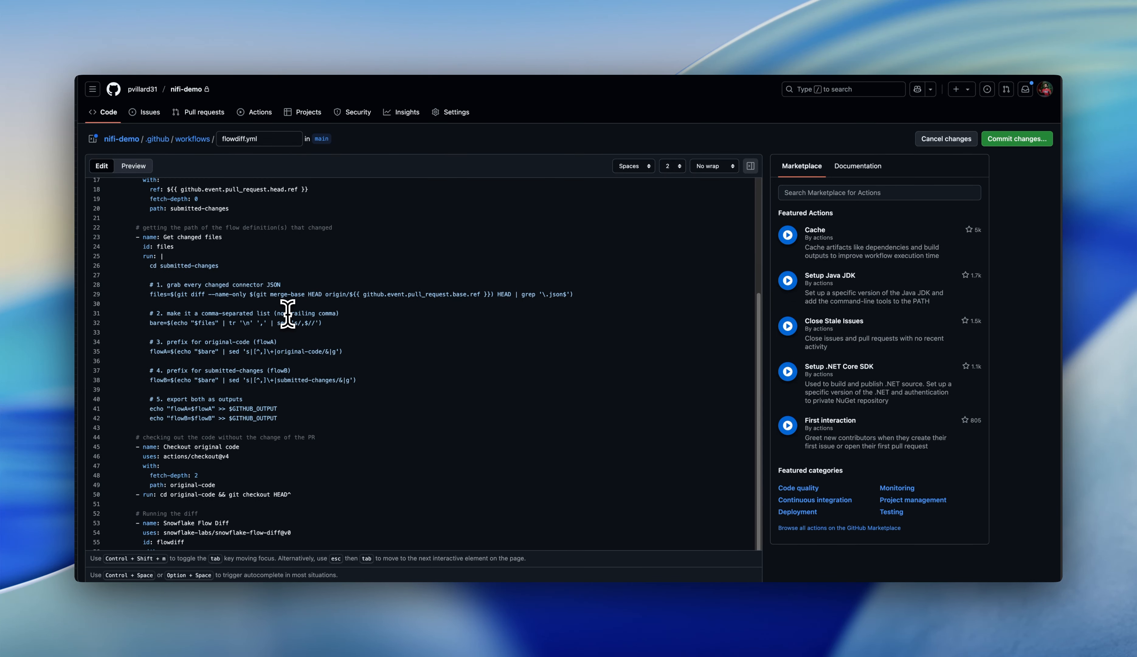
{"action": "scroll", "coordinate": [287, 316], "scroll_direction": "down", "scroll_amount": 1}
{"action": "scroll", "coordinate": [288, 316], "scroll_direction": "down", "scroll_amount": 1}
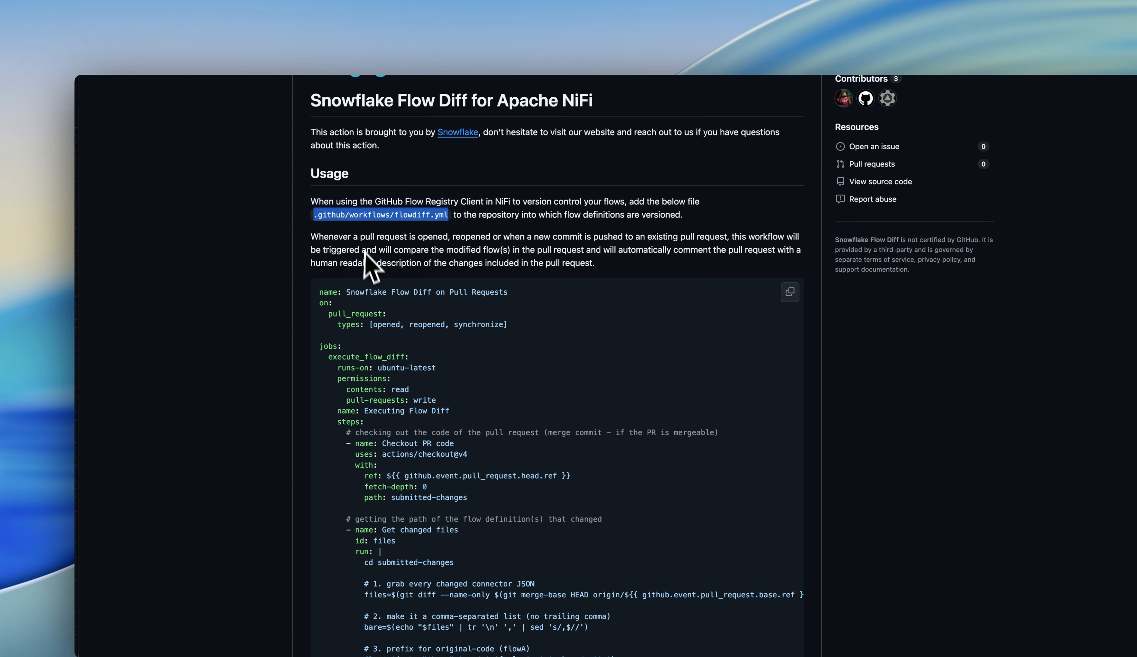
Step: Enable the checkstyle check by adding the documented line "checkstyle: true" after flowB in flowdiff.yml
{"action": "scroll", "coordinate": [279, 298], "scroll_direction": "down", "scroll_amount": 5}
{"action": "scroll", "coordinate": [280, 298], "scroll_direction": "down", "scroll_amount": 8}
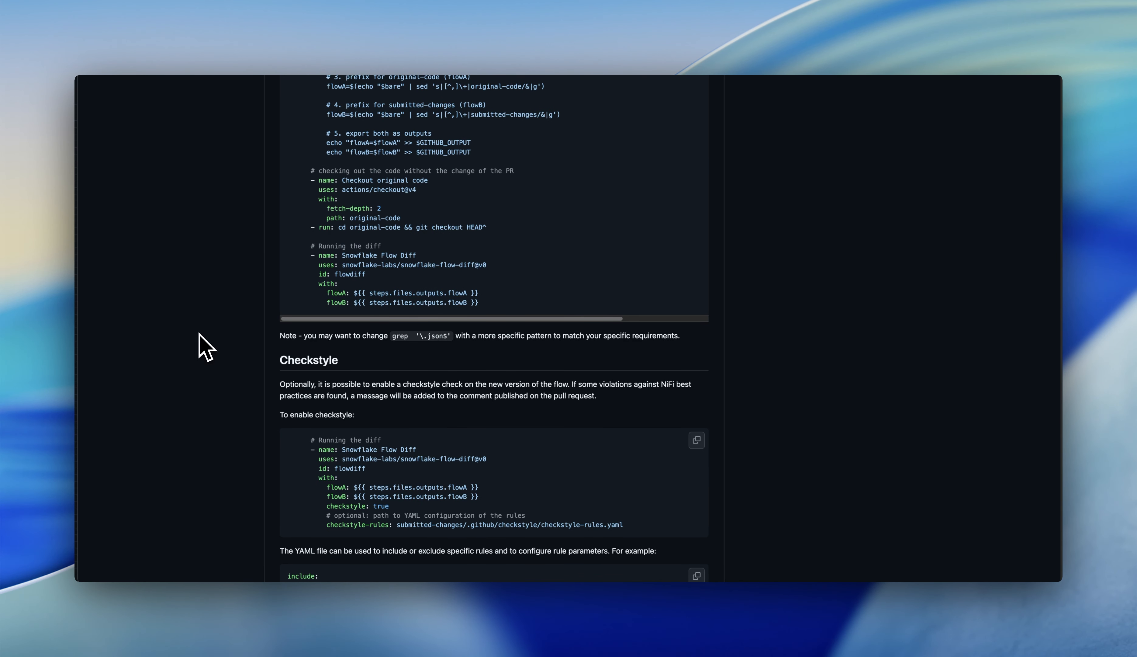
{"action": "scroll", "coordinate": [198, 336], "scroll_direction": "down", "scroll_amount": 3}
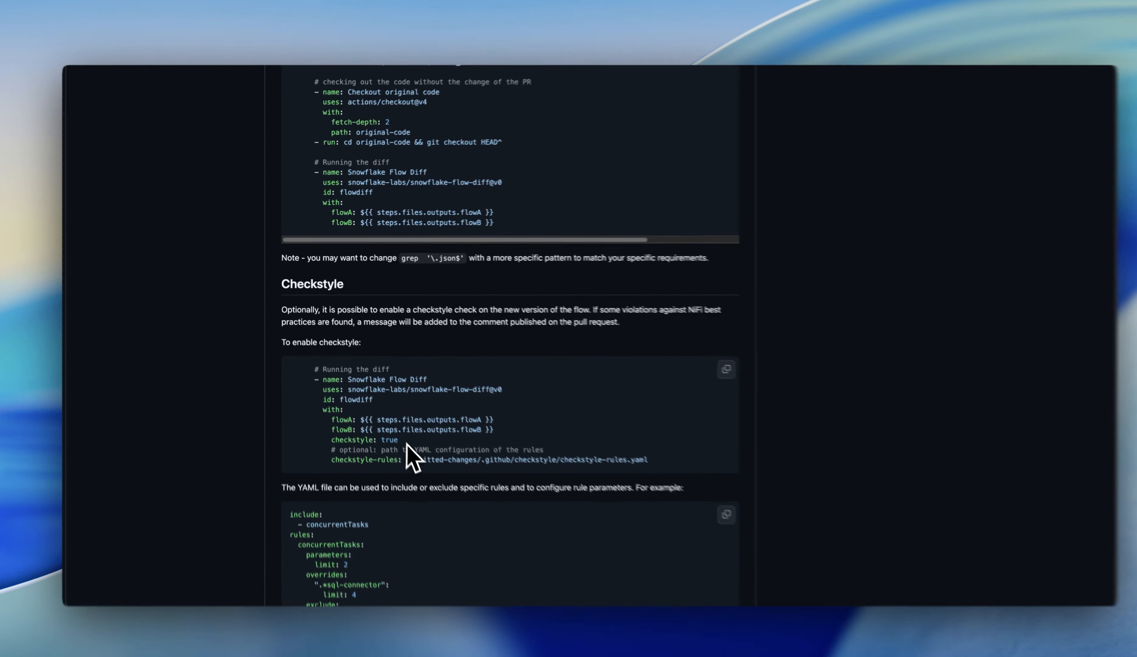
{"action": "left_click_drag", "start_coordinate": [498, 431], "coordinate": [502, 441]}
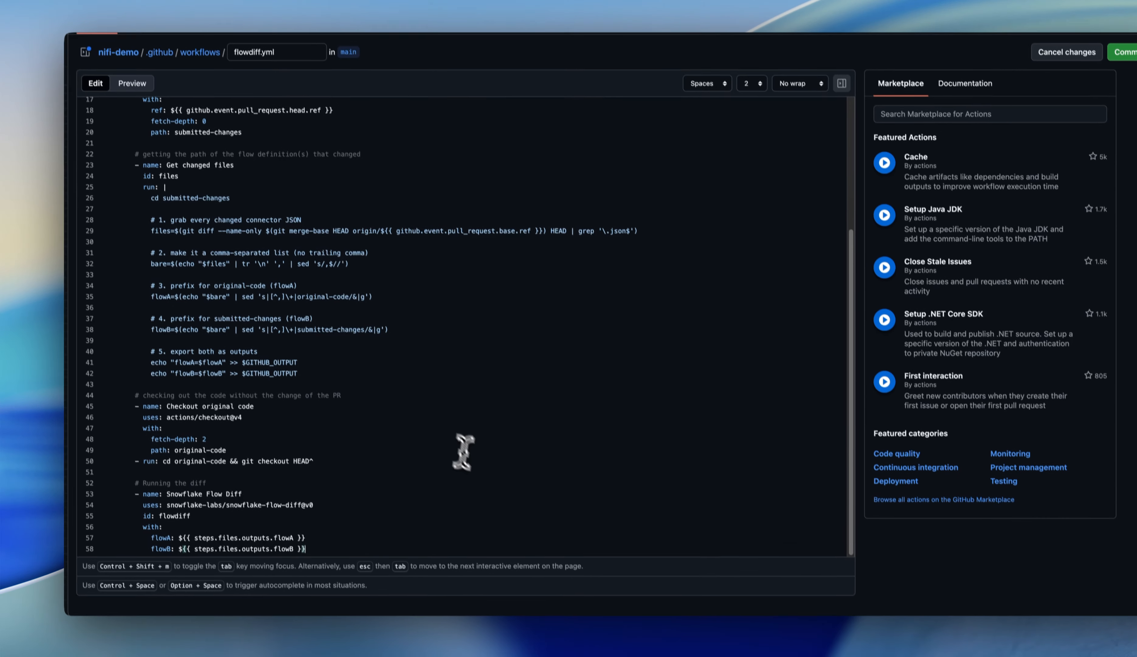
{"action": "key", "text": "super+v"}
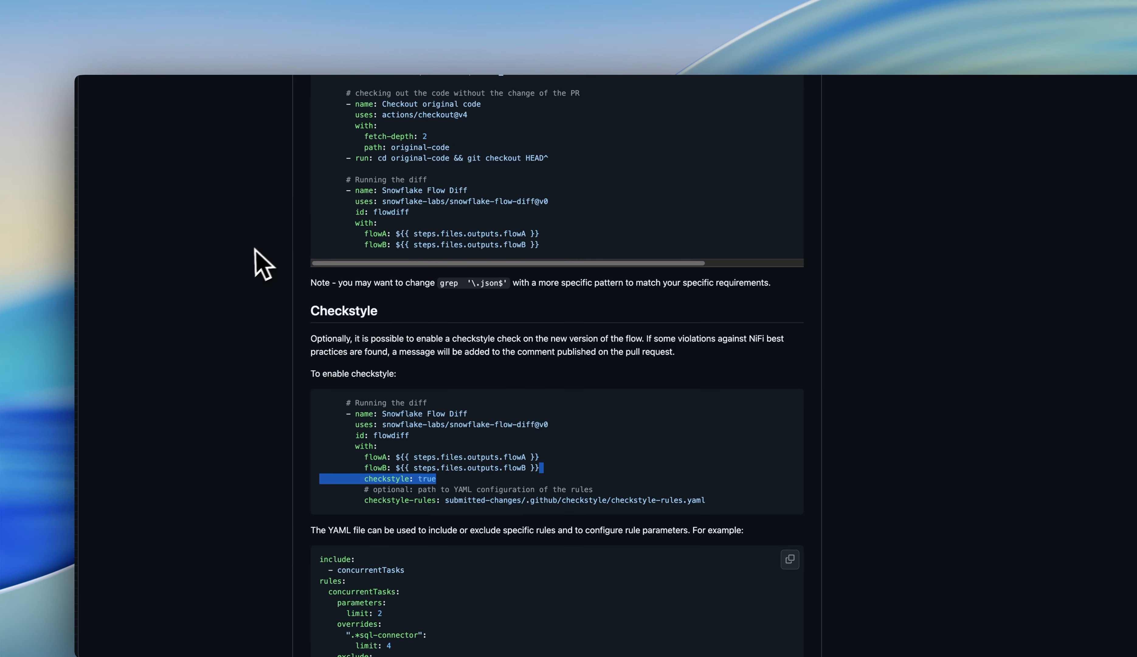
Step: Examine the checkstyle-rules path, the sample rules YAML and the available rules in the Snowflake Flow Diff documentation
{"action": "scroll", "coordinate": [246, 225], "scroll_direction": "down", "scroll_amount": 5}
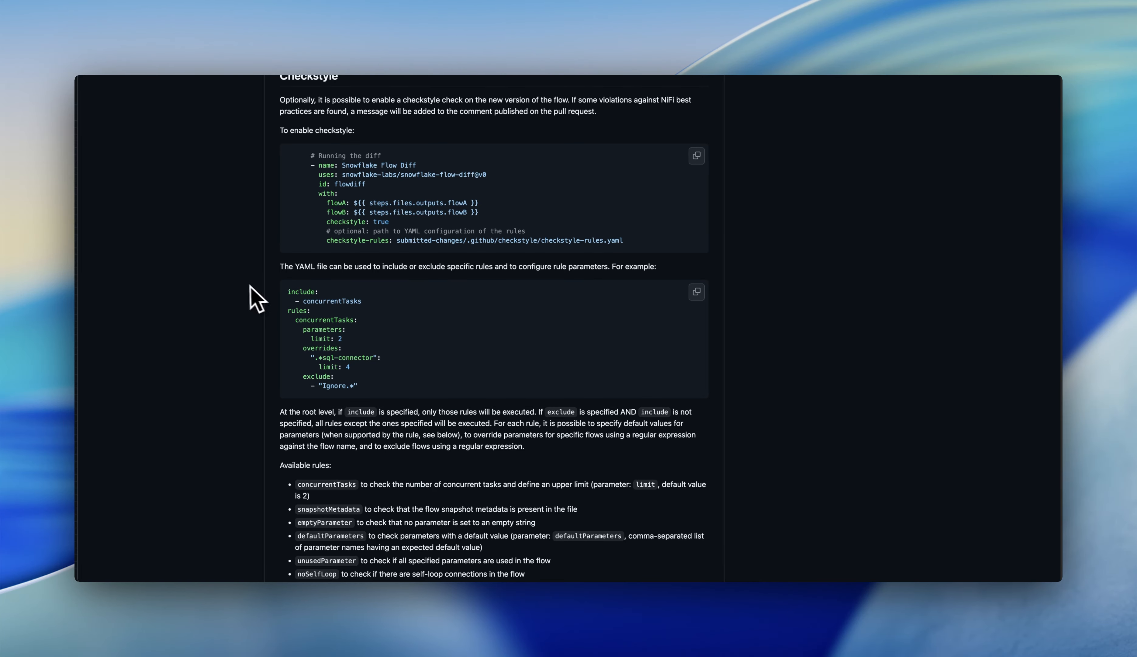
{"action": "left_click_drag", "start_coordinate": [468, 240], "coordinate": [679, 225]}
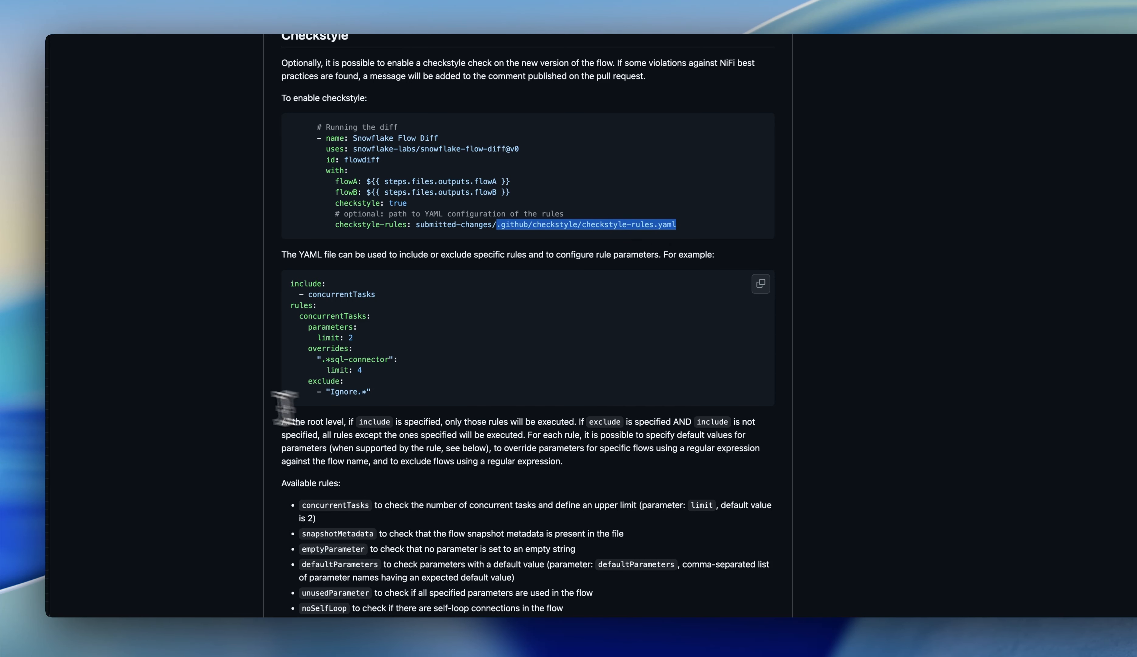
{"action": "left_click", "coordinate": [205, 389]}
{"action": "scroll", "coordinate": [205, 388], "scroll_direction": "down", "scroll_amount": 5}
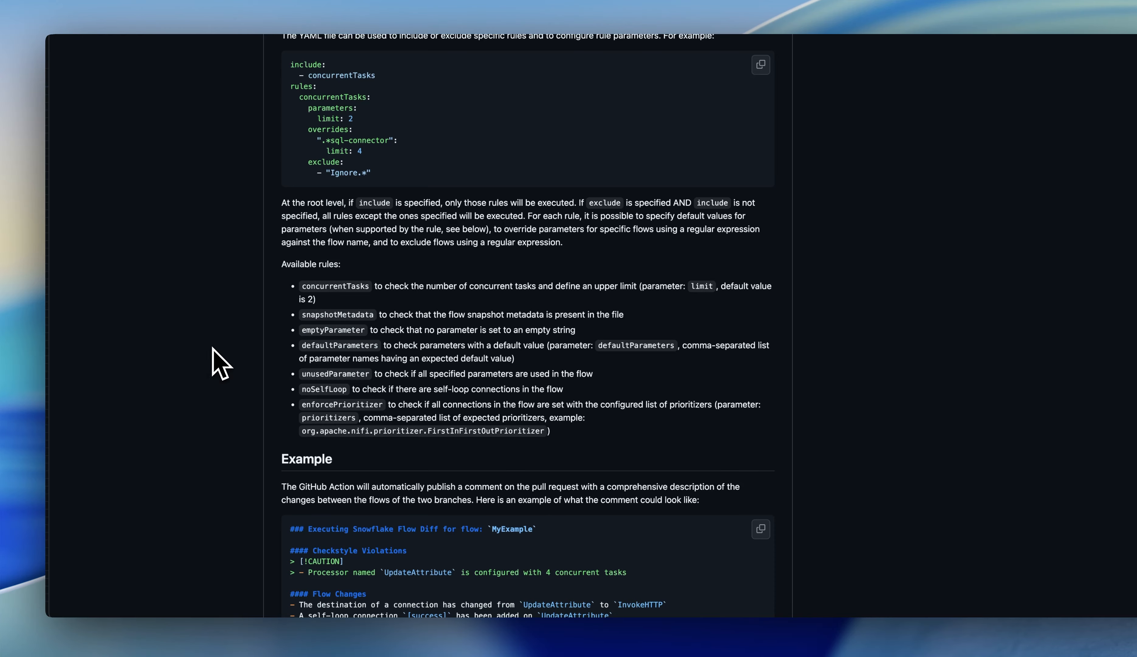
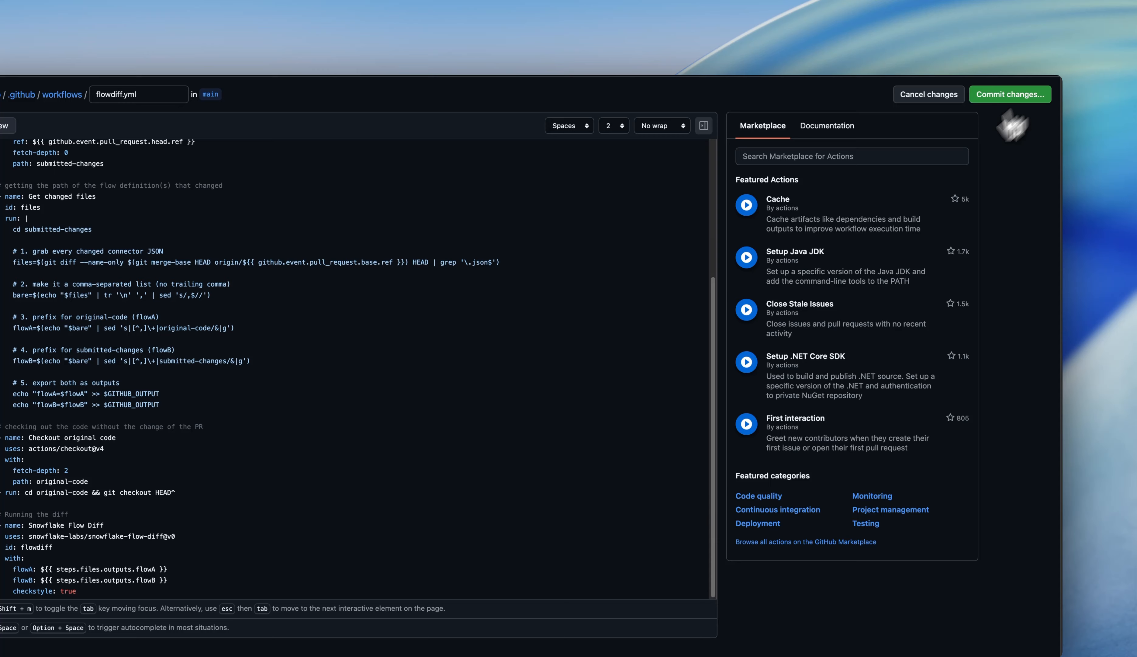
Step: Commit the new workflow file directly to the main branch with the message "Create flowdiff.yml"
{"action": "left_click", "coordinate": [1036, 64]}
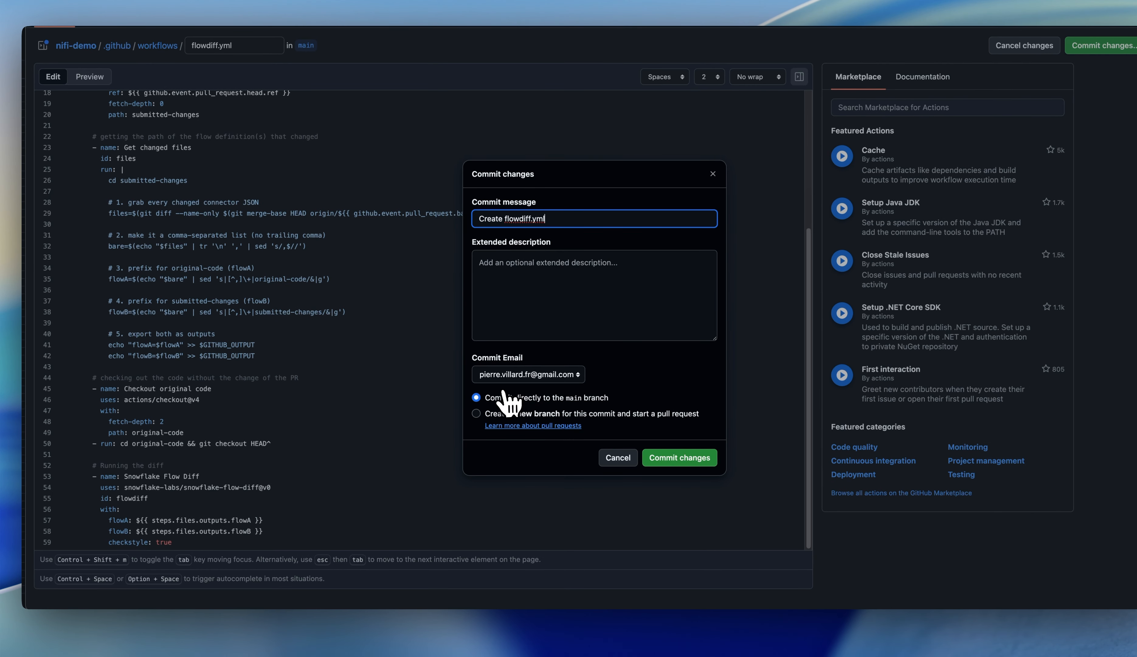
{"action": "left_click", "coordinate": [681, 457]}
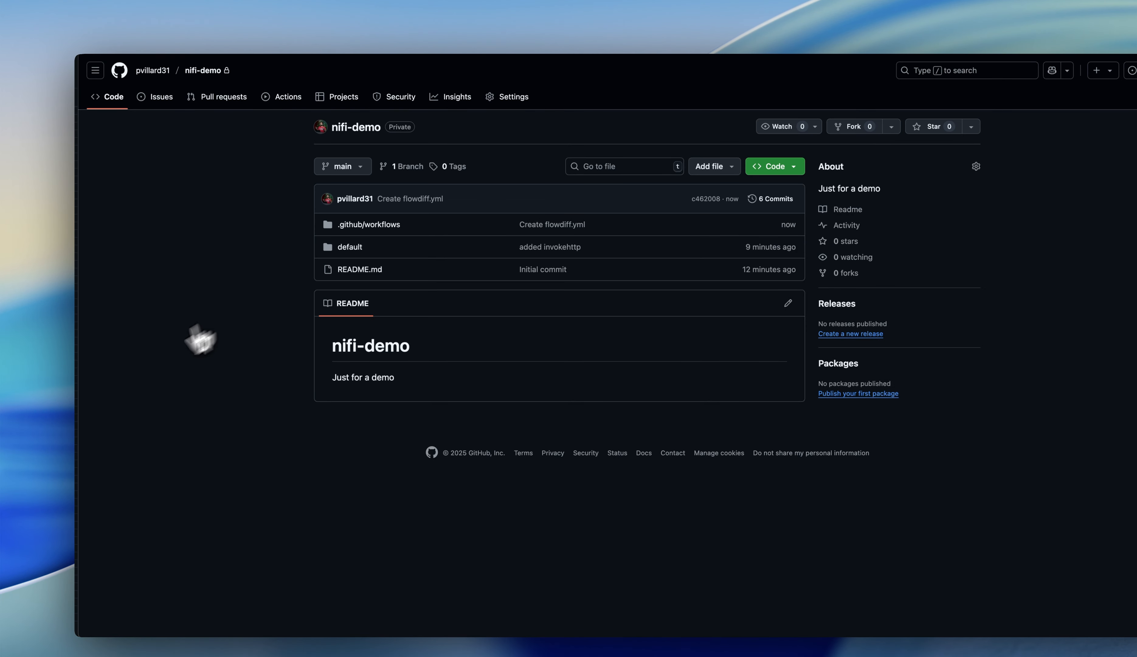
Step: Switch to the Openflow canvas and return from My First Flow to the root NiFi Flow level
{"action": "left_click", "coordinate": [76, 348]}
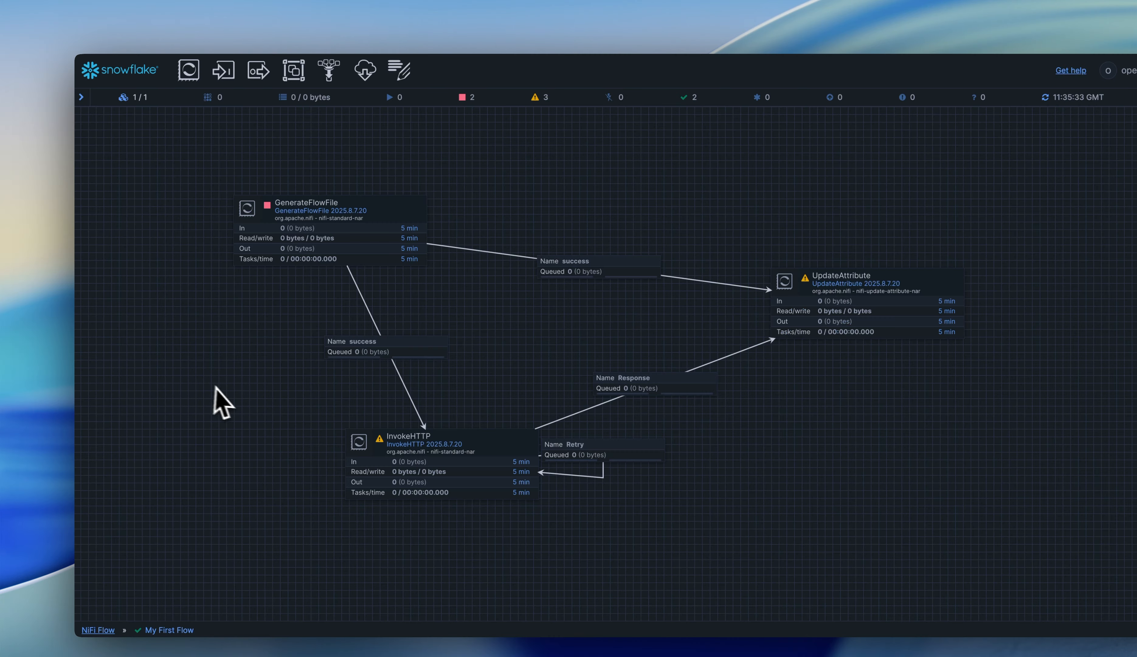
{"action": "left_click", "coordinate": [98, 630]}
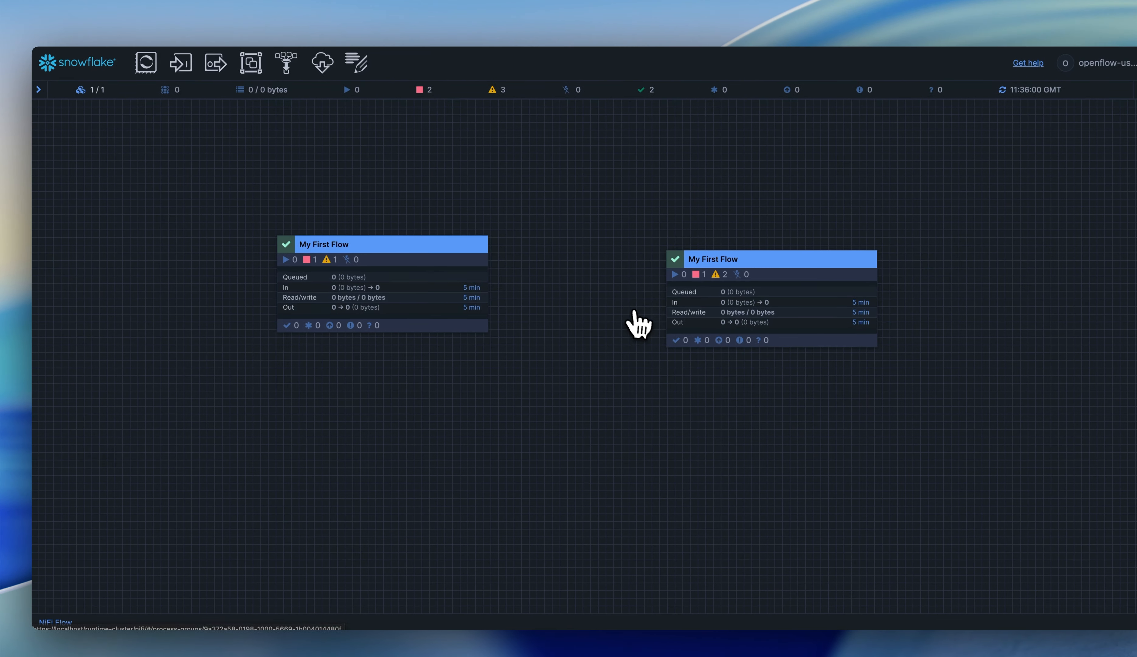
{"action": "scroll", "coordinate": [542, 302], "scroll_direction": "right", "scroll_amount": 5}
{"action": "left_click", "coordinate": [583, 285]}
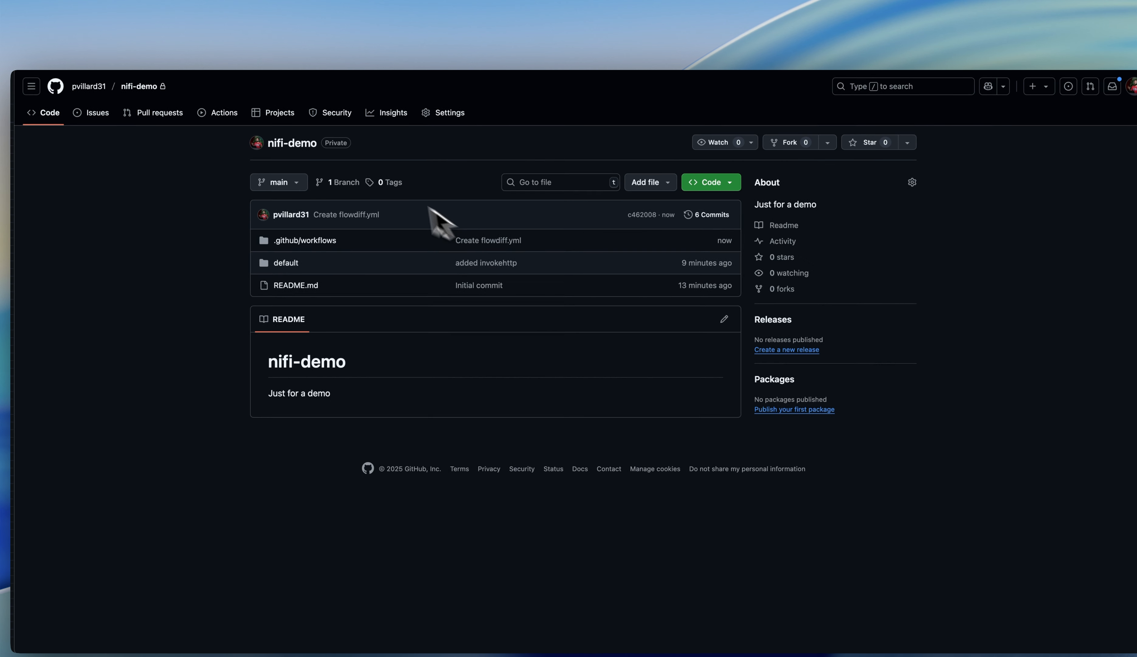
Step: Switch to the nifi-demo repository on GitHub and create a branch named dev from main
{"action": "left_click", "coordinate": [355, 185]}
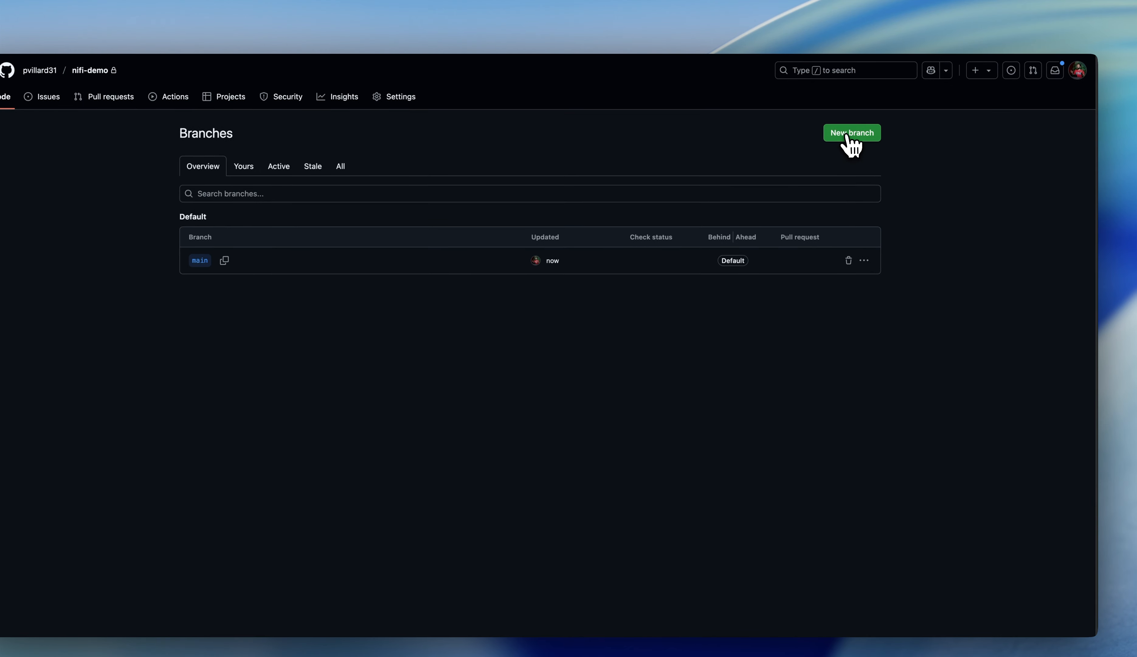
{"action": "left_click", "coordinate": [903, 153]}
{"action": "type", "text": "dev"}
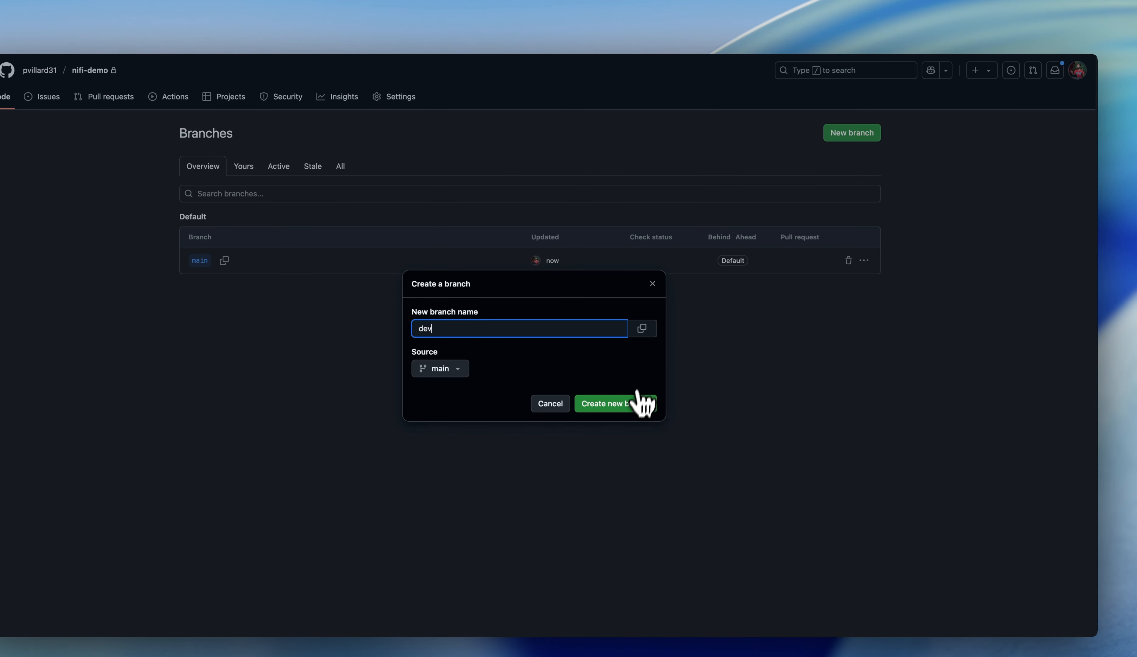
{"action": "left_click", "coordinate": [626, 403]}
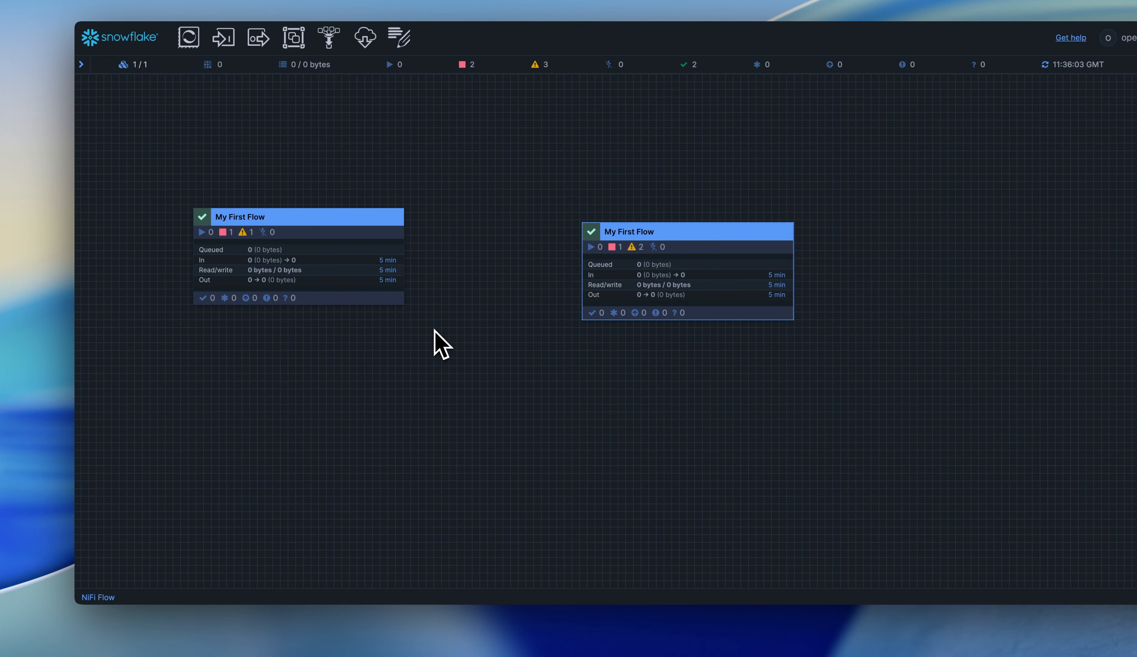
Step: Switch back to Openflow and delete the My First Flow process group that contains the UpdateAttribute processor
{"action": "right_click", "coordinate": [435, 330]}
{"action": "left_click", "coordinate": [456, 342]}
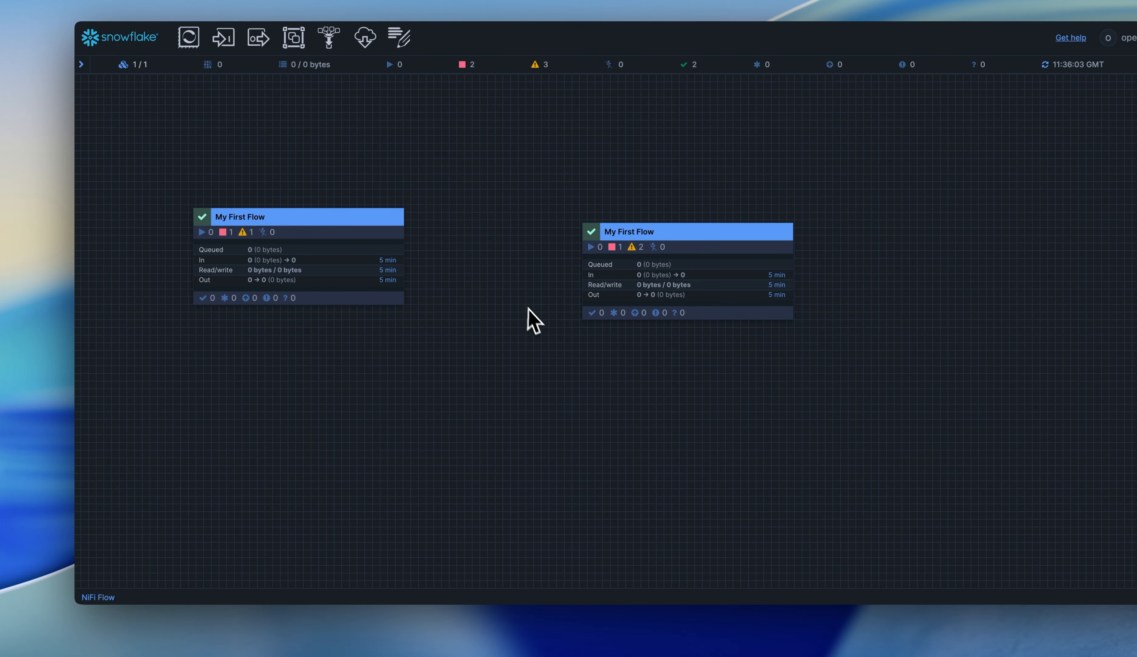
{"action": "left_click", "coordinate": [672, 255]}
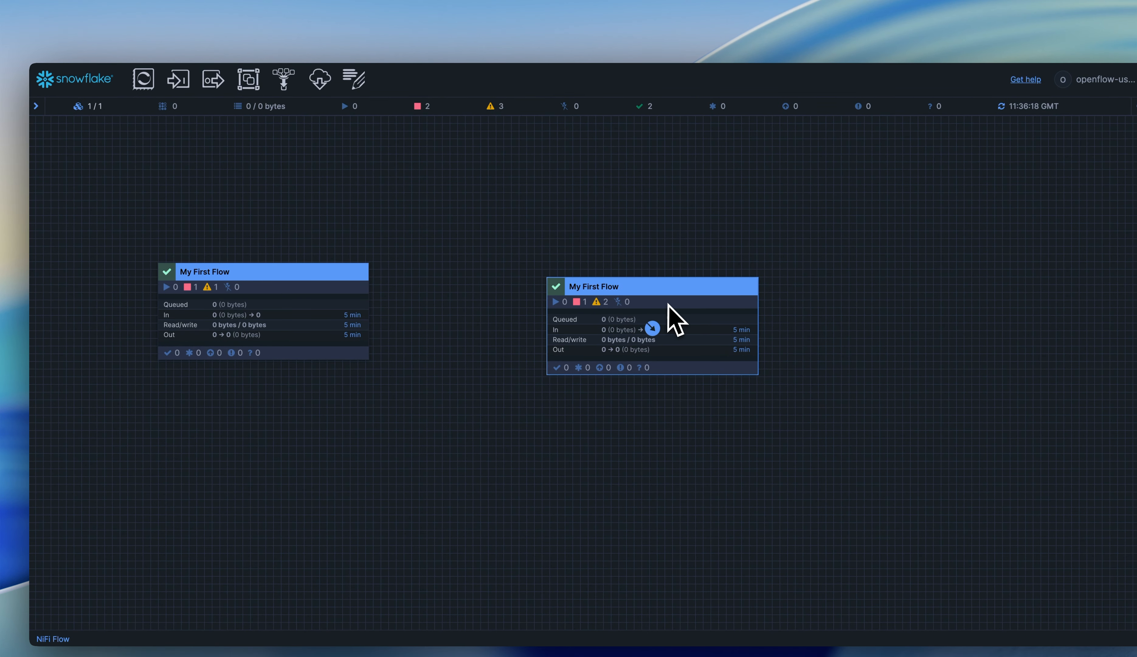
{"action": "key", "text": "Delete"}
Step: Import My-First-Flow from GitHubFlowRegistryClient using the dev branch and default bucket, keeping existing parameter contexts
{"action": "left_click_drag", "start_coordinate": [309, 80], "coordinate": [533, 275]}
{"action": "left_click", "coordinate": [514, 269]}
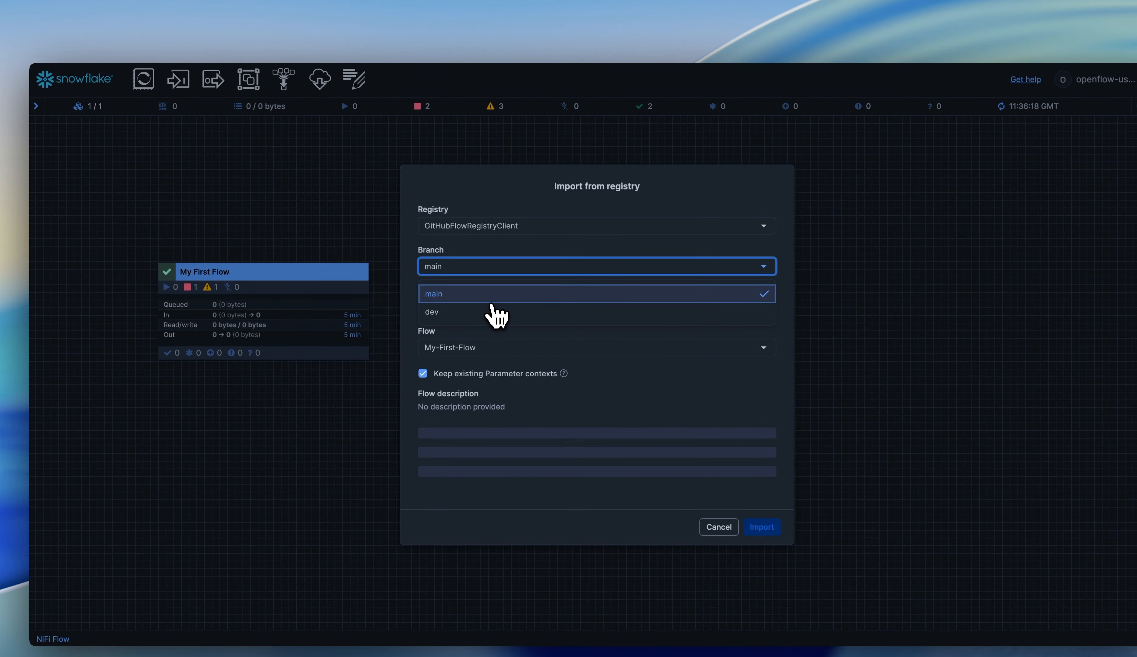
{"action": "left_click", "coordinate": [494, 296]}
{"action": "left_click", "coordinate": [484, 267]}
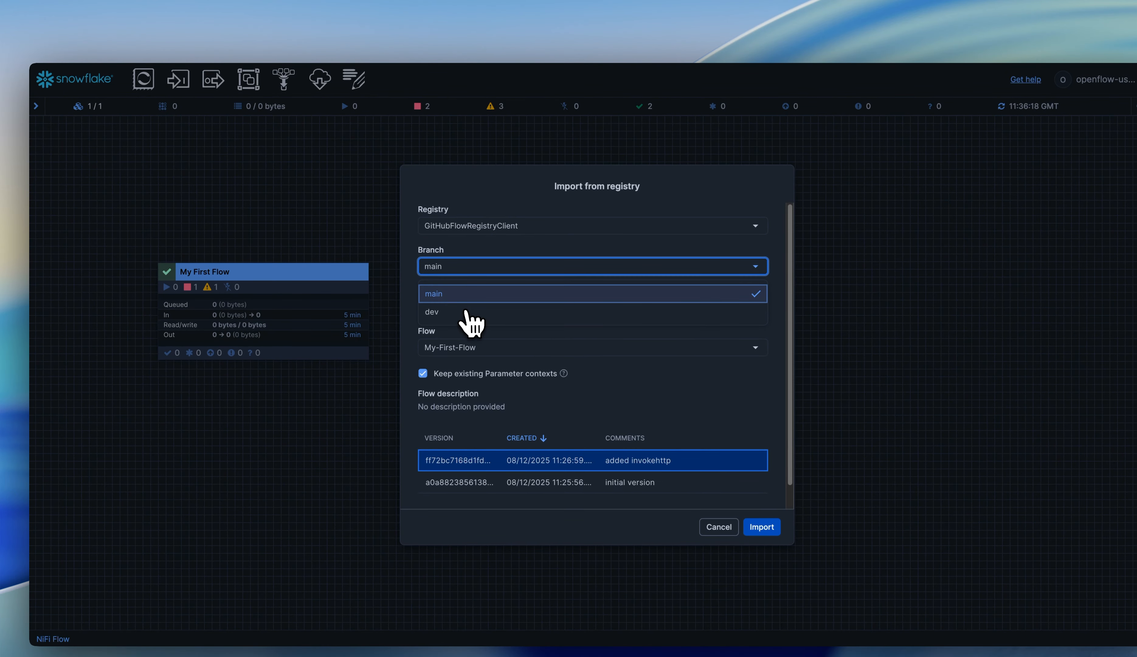
{"action": "left_click", "coordinate": [471, 311]}
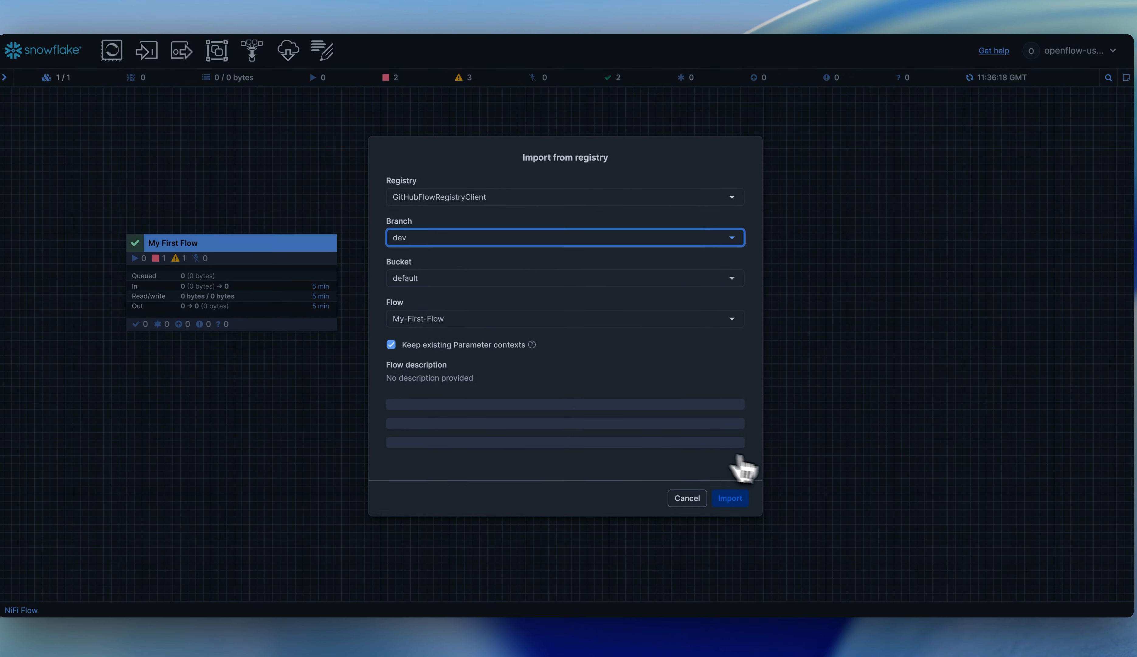
{"action": "left_click", "coordinate": [730, 498]}
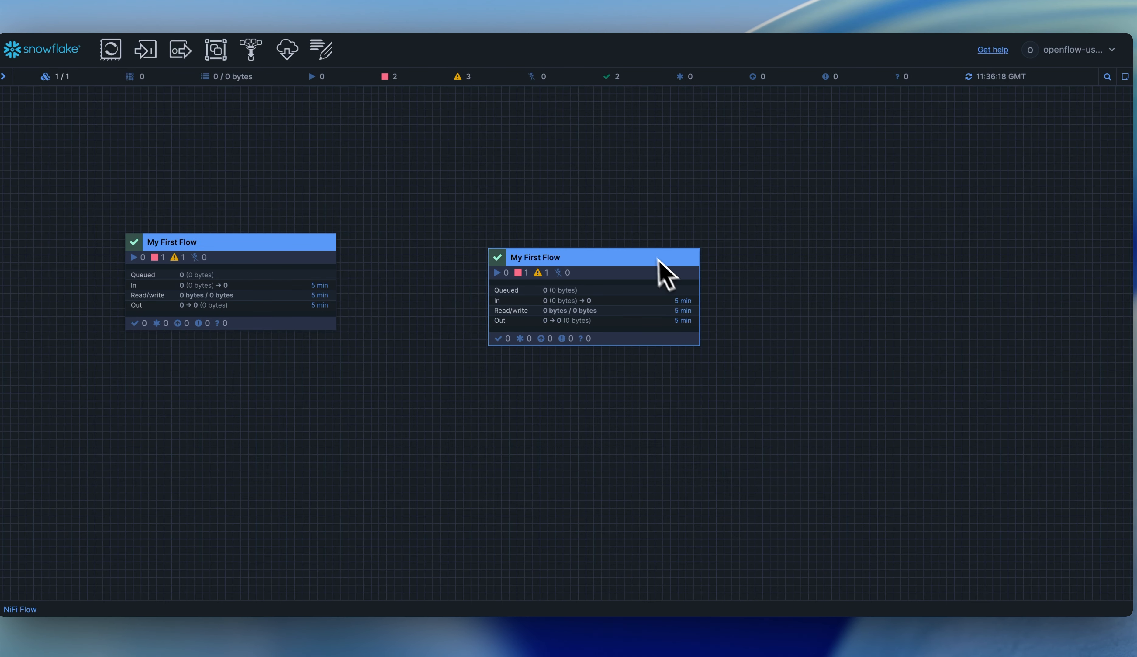
Step: Enter the newly imported My First Flow group and add an UpdateAttribute processor beside the existing processors
{"action": "double_click", "coordinate": [564, 257]}
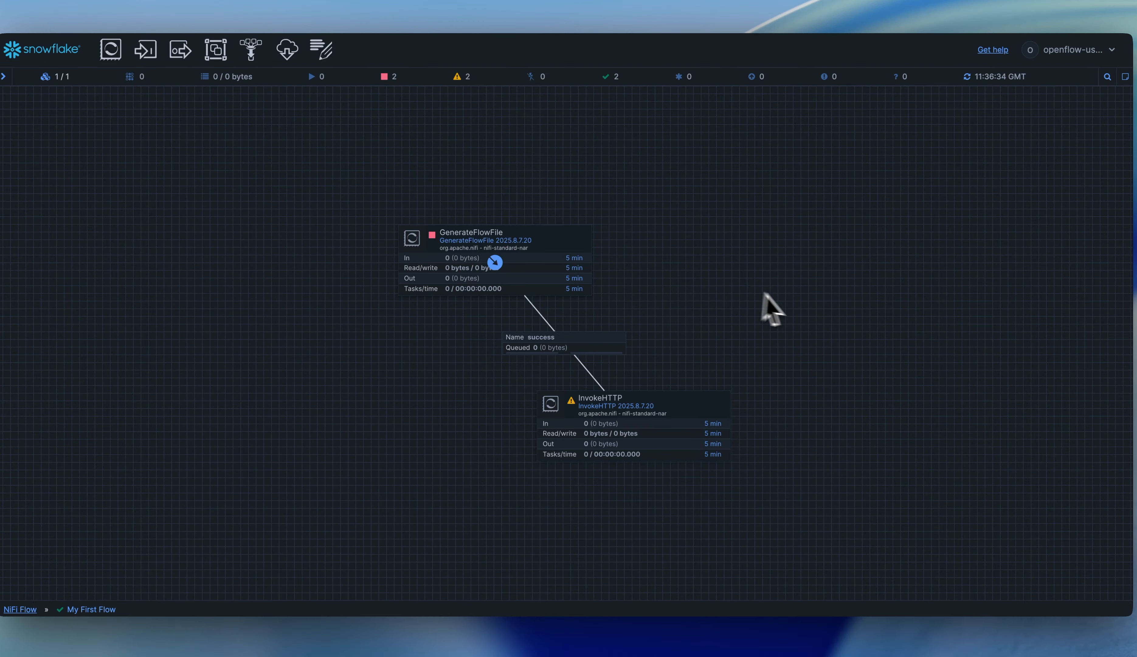
{"action": "left_click_drag", "start_coordinate": [480, 375], "coordinate": [253, 355]}
{"action": "left_click_drag", "start_coordinate": [111, 50], "coordinate": [693, 274]}
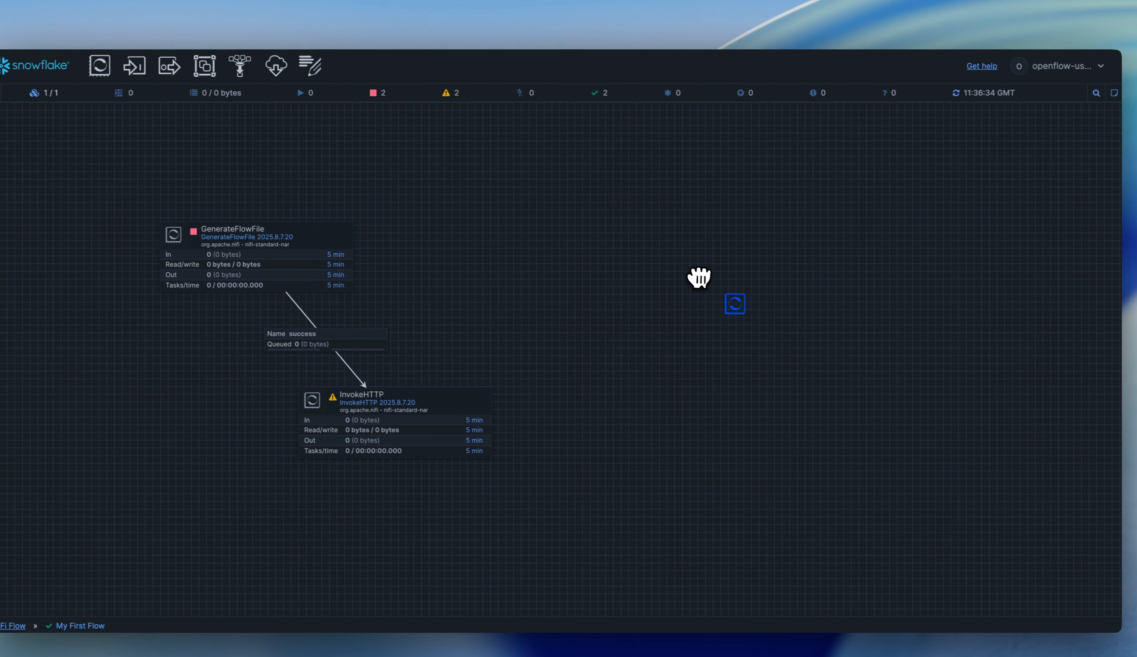
{"action": "type", "text": "updateatr"}
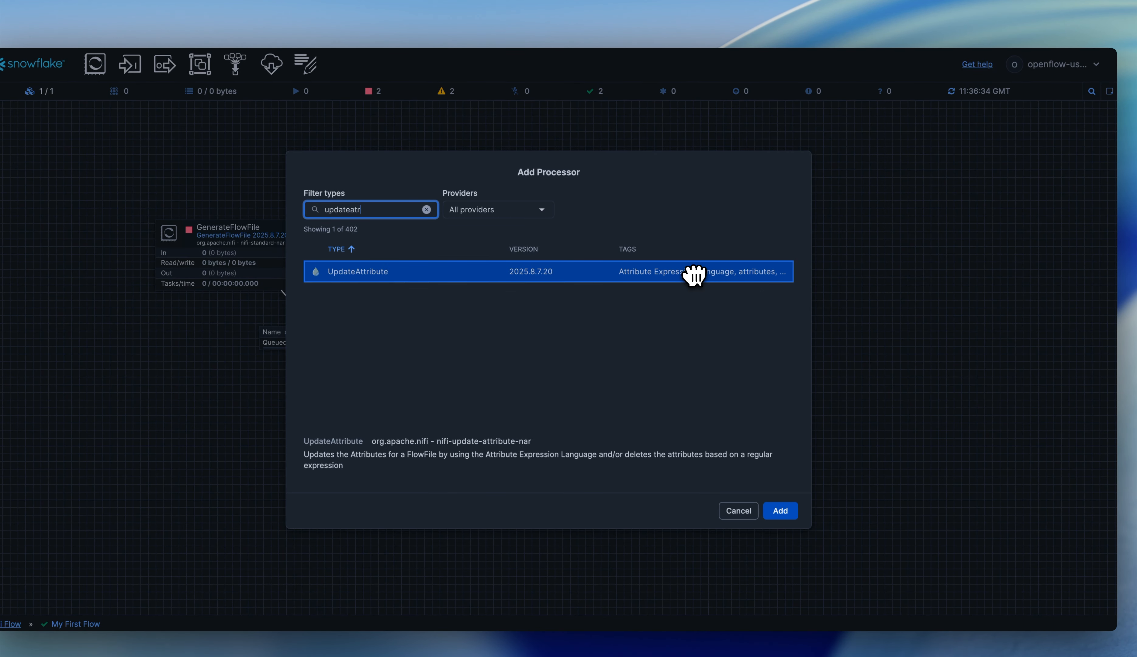
{"action": "key", "text": "BackSpace"}
{"action": "double_click", "coordinate": [693, 274]}
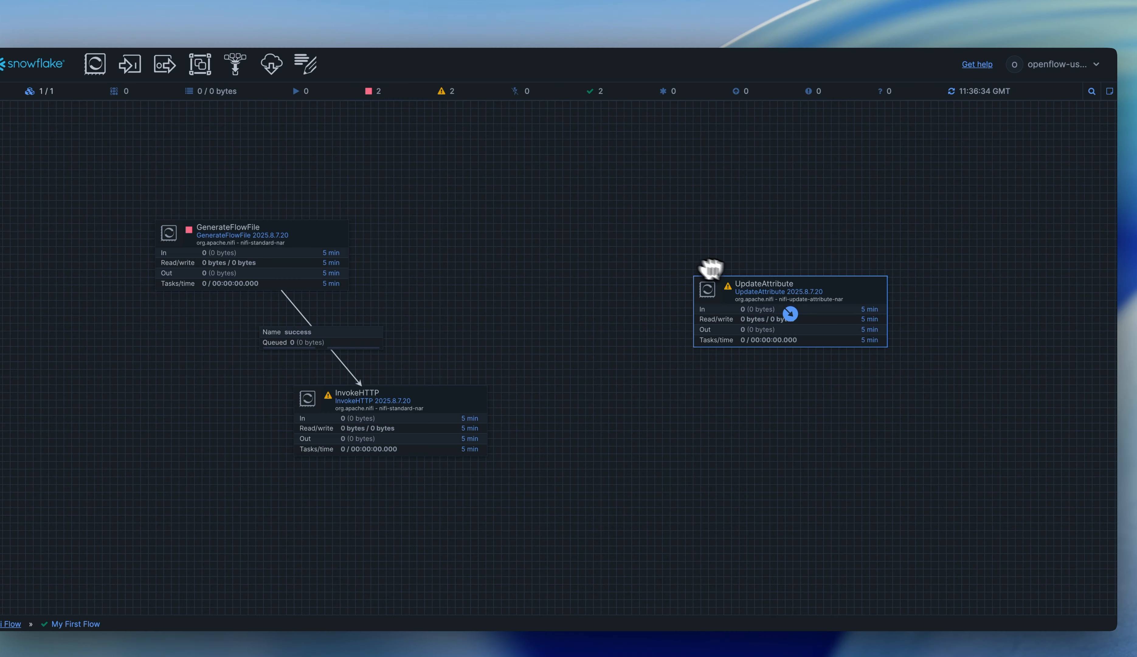
Step: Set the UpdateAttribute processor's concurrent tasks to 10
{"action": "double_click", "coordinate": [806, 299]}
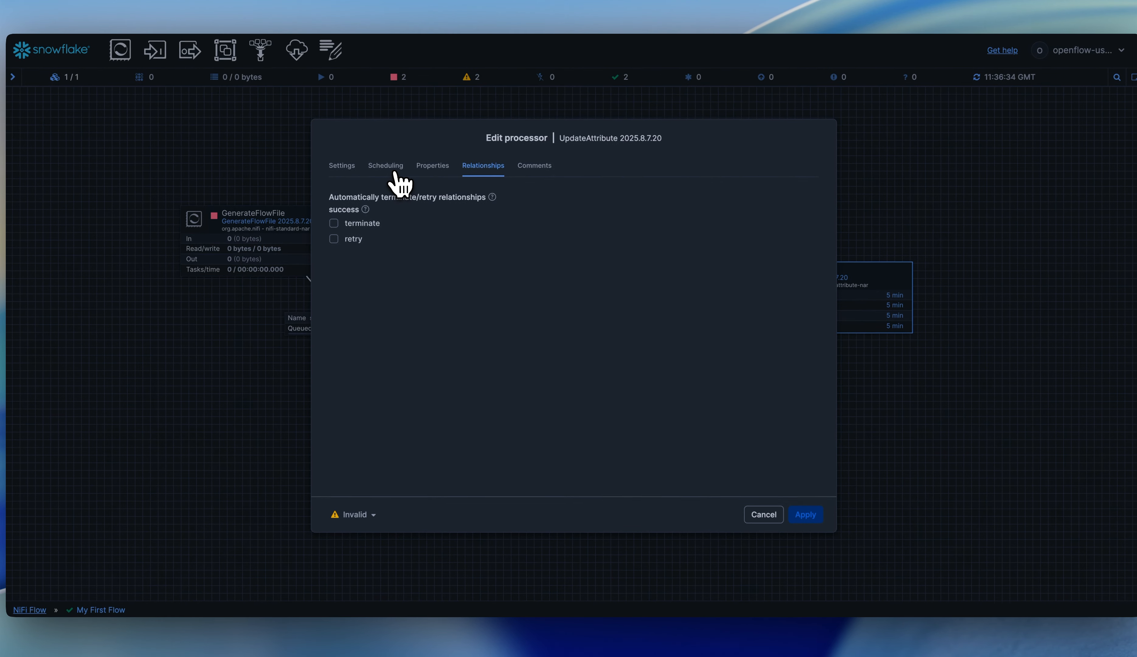
{"action": "left_click", "coordinate": [366, 191]}
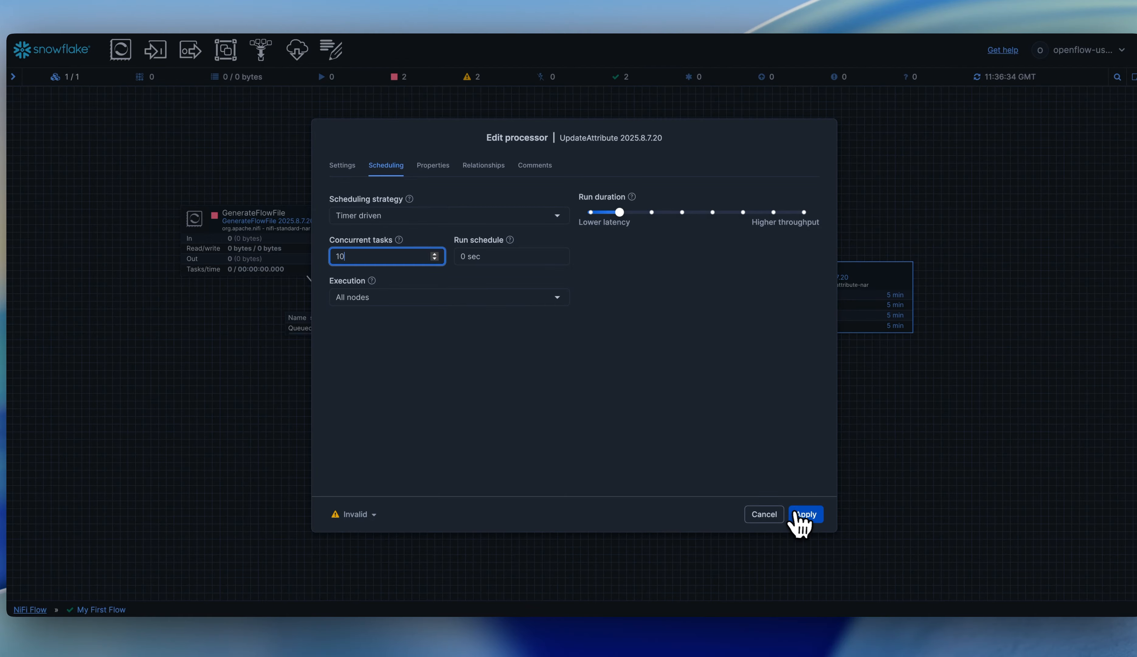
{"action": "left_click", "coordinate": [805, 514]}
Step: Connect GenerateFlowFile to UpdateAttribute for success, and InvokeHTTP to UpdateAttribute for the Response relationship
{"action": "left_click_drag", "start_coordinate": [282, 254], "coordinate": [810, 325]}
{"action": "left_click", "coordinate": [795, 496]}
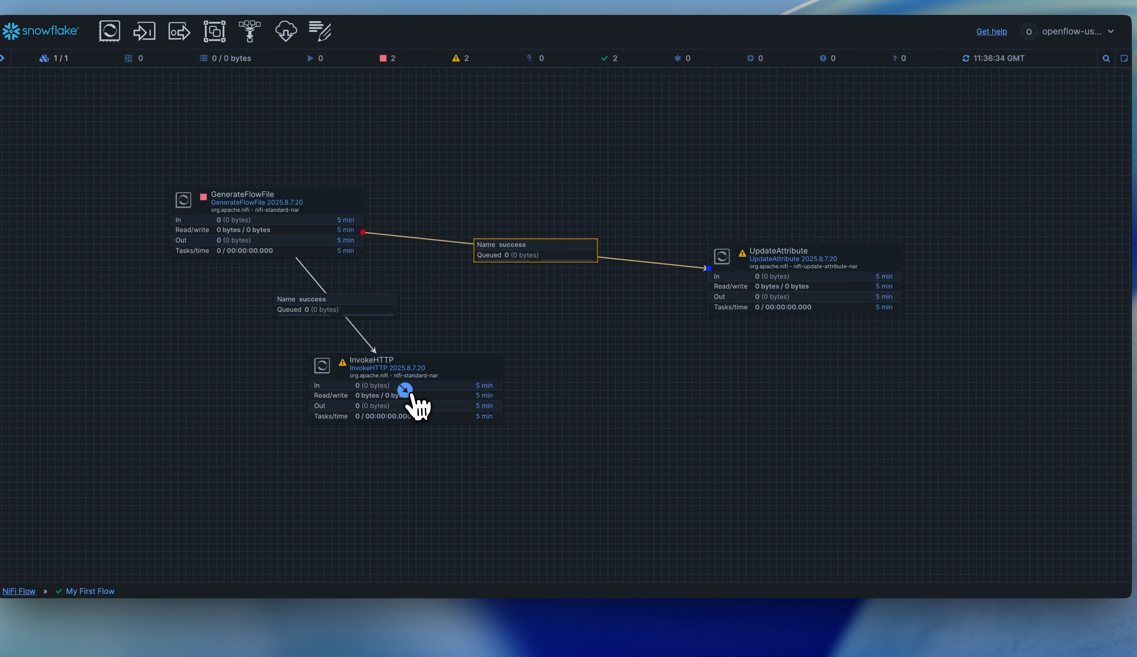
{"action": "left_click_drag", "start_coordinate": [414, 401], "coordinate": [760, 305]}
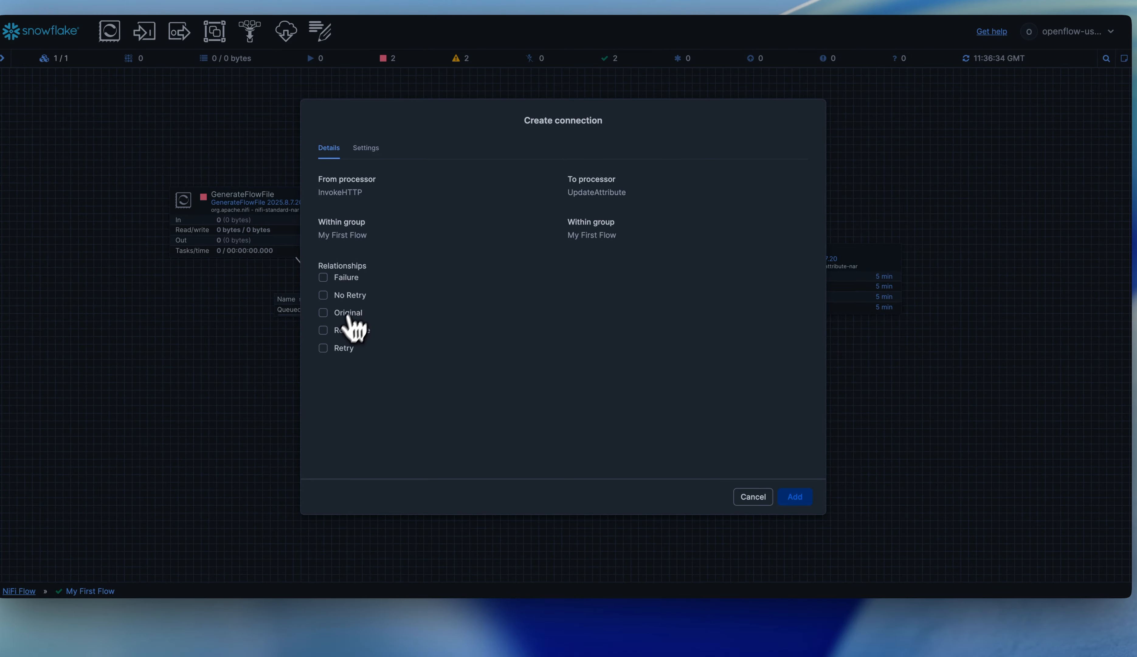
{"action": "left_click", "coordinate": [343, 330]}
{"action": "left_click", "coordinate": [797, 496]}
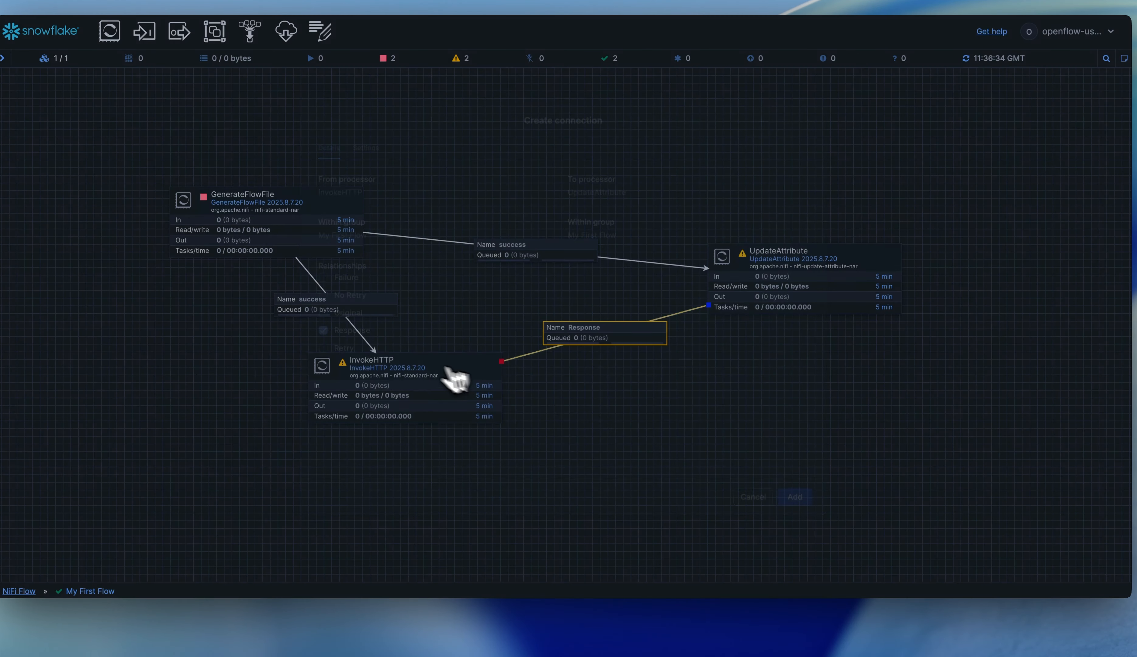
Step: Create a self-loop connection on the InvokeHTTP processor for the Retry relationship
{"action": "mouse_move", "coordinate": [469, 404]}
{"action": "left_click_drag", "start_coordinate": [433, 396], "coordinate": [422, 360]}
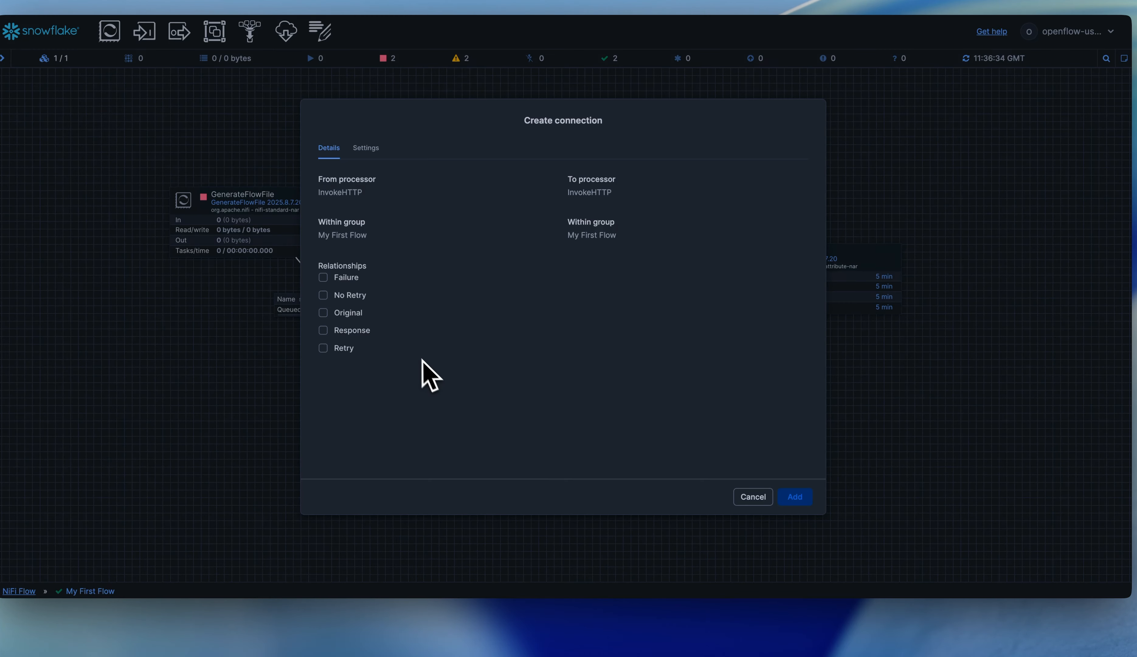
{"action": "left_click", "coordinate": [344, 348]}
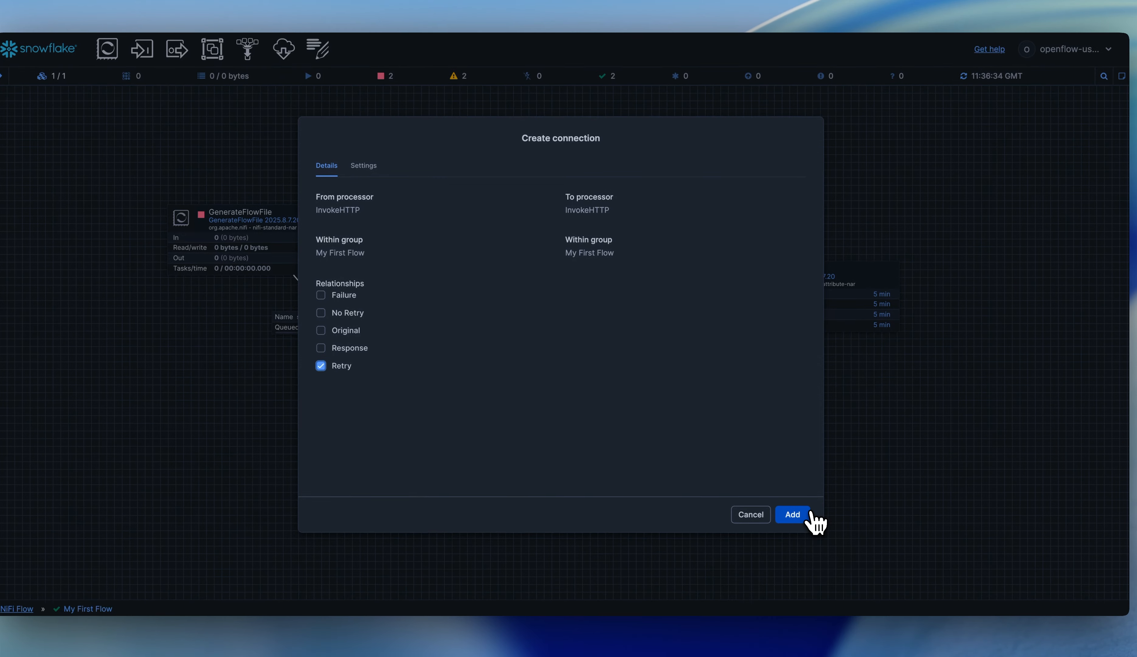
{"action": "left_click", "coordinate": [810, 515]}
Step: Set InvokeHTTP to automatically terminate its Failure and No Retry relationships
{"action": "double_click", "coordinate": [442, 409]}
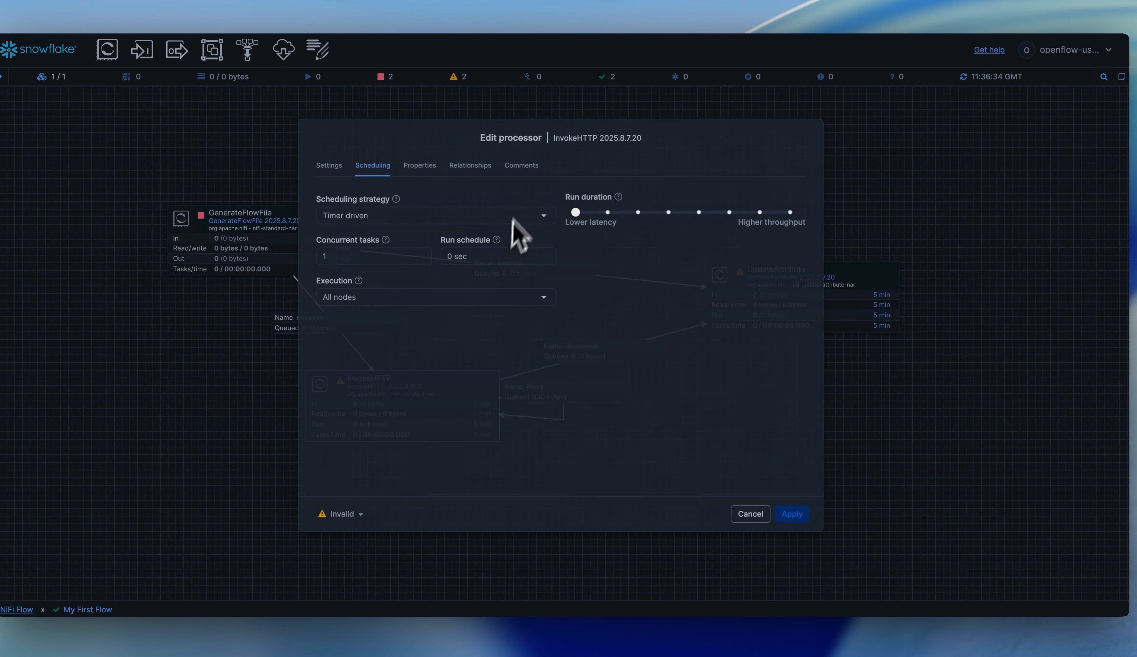
{"action": "left_click", "coordinate": [458, 169]}
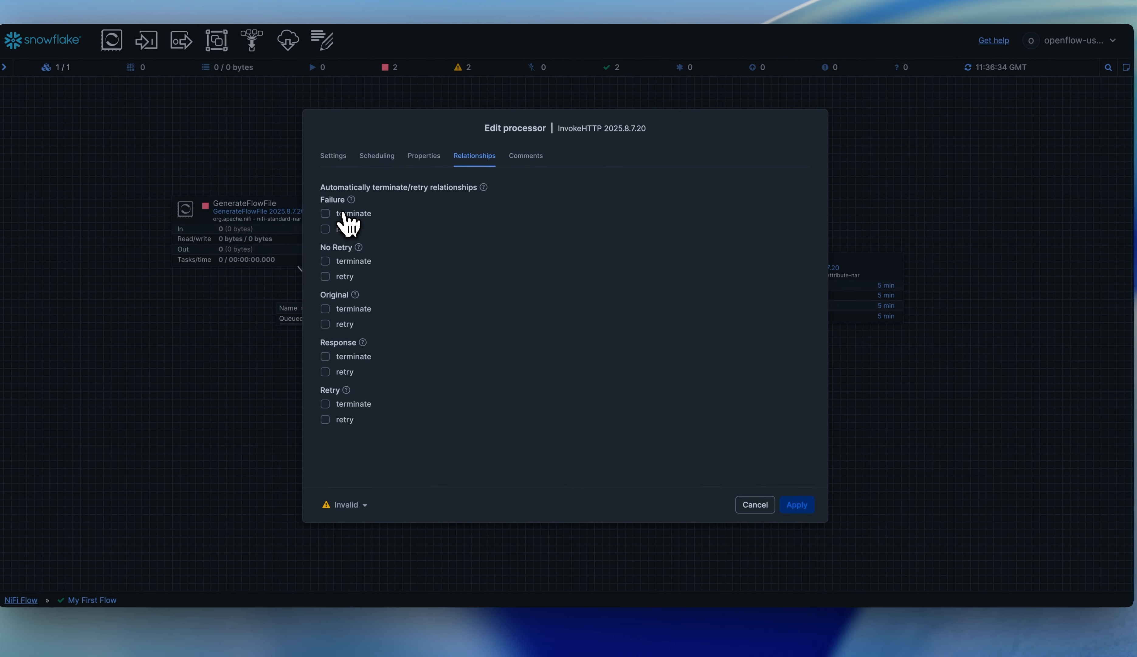
{"action": "left_click", "coordinate": [349, 222]}
{"action": "left_click", "coordinate": [353, 264]}
{"action": "left_click", "coordinate": [360, 307]}
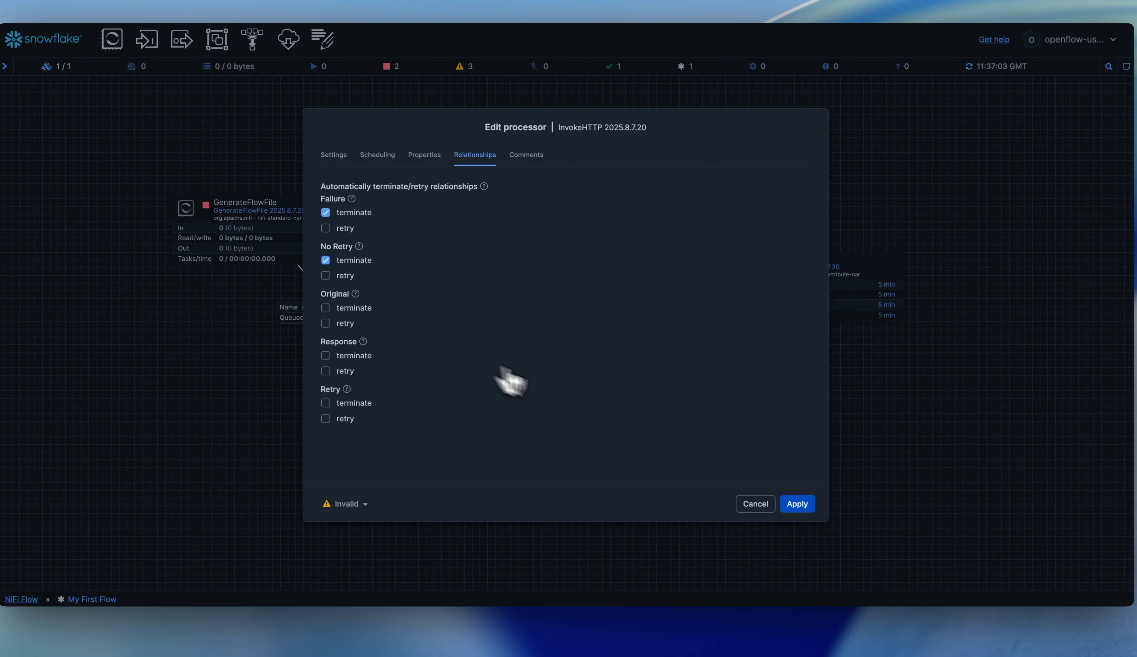
{"action": "left_click", "coordinate": [797, 502]}
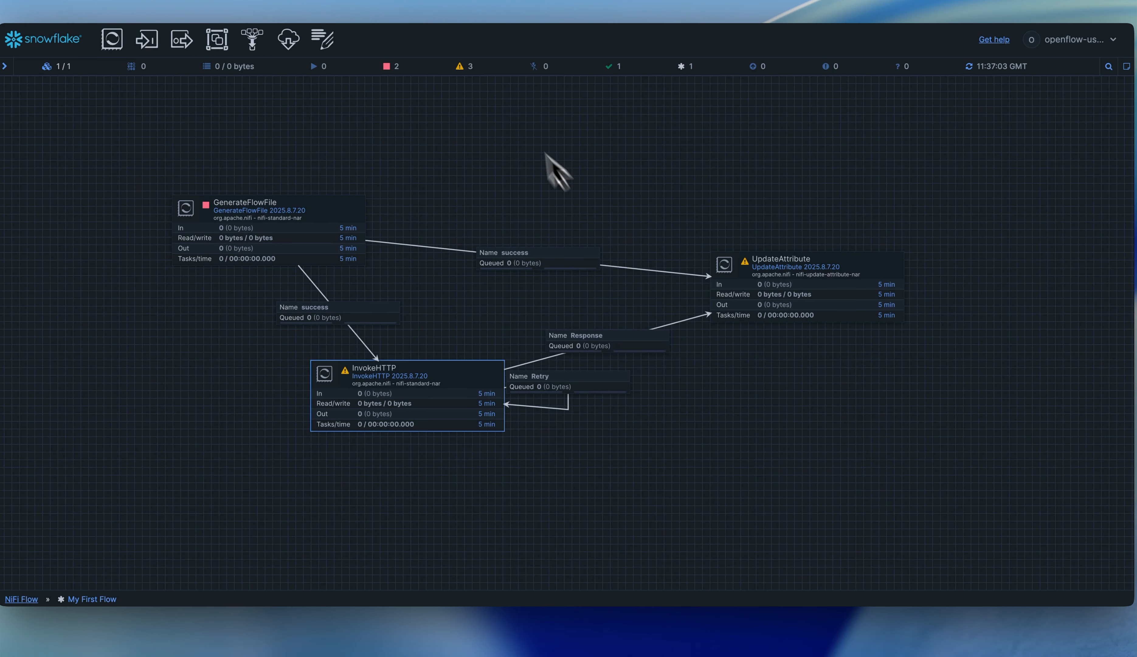
Step: Refresh the flow and commit its local changes to the dev branch with the version comment "some comment"
{"action": "right_click", "coordinate": [556, 169]}
{"action": "left_click", "coordinate": [548, 186]}
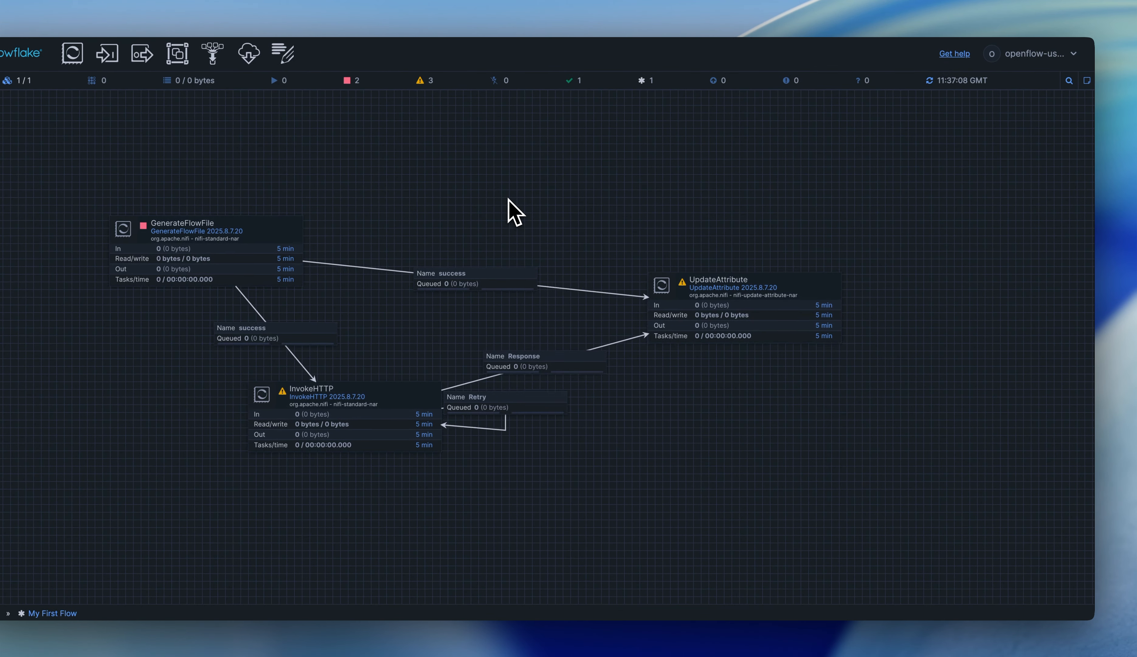
{"action": "right_click", "coordinate": [514, 212]}
{"action": "mouse_move", "coordinate": [600, 306]}
{"action": "left_click", "coordinate": [682, 309]}
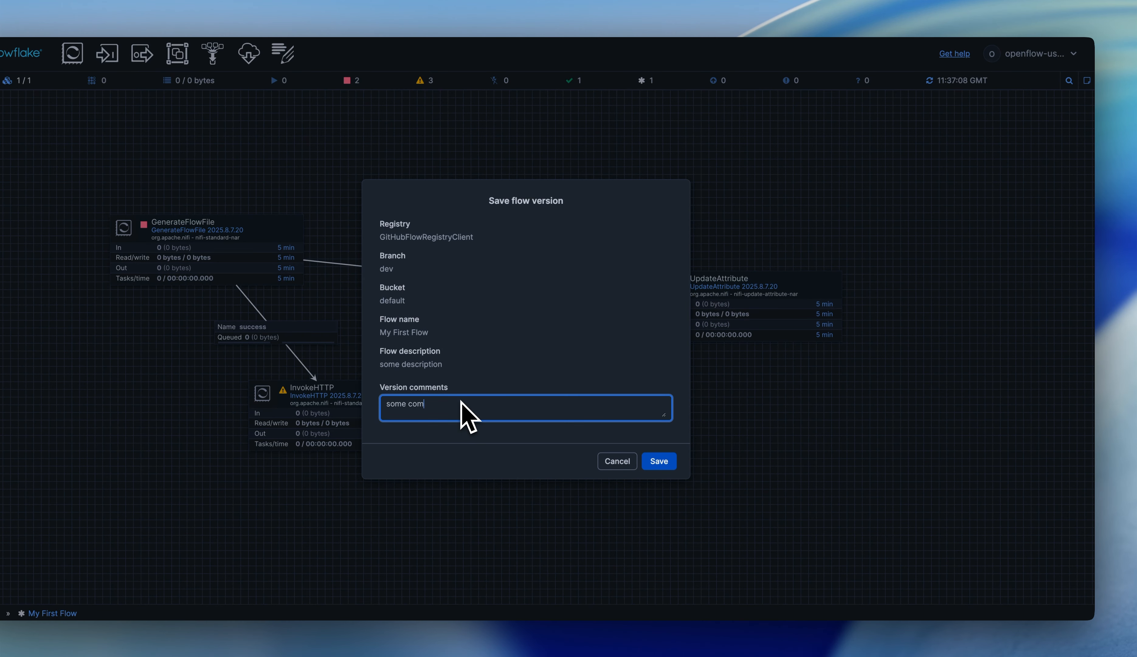
{"action": "type", "text": "some comment"}
{"action": "left_click", "coordinate": [666, 461]}
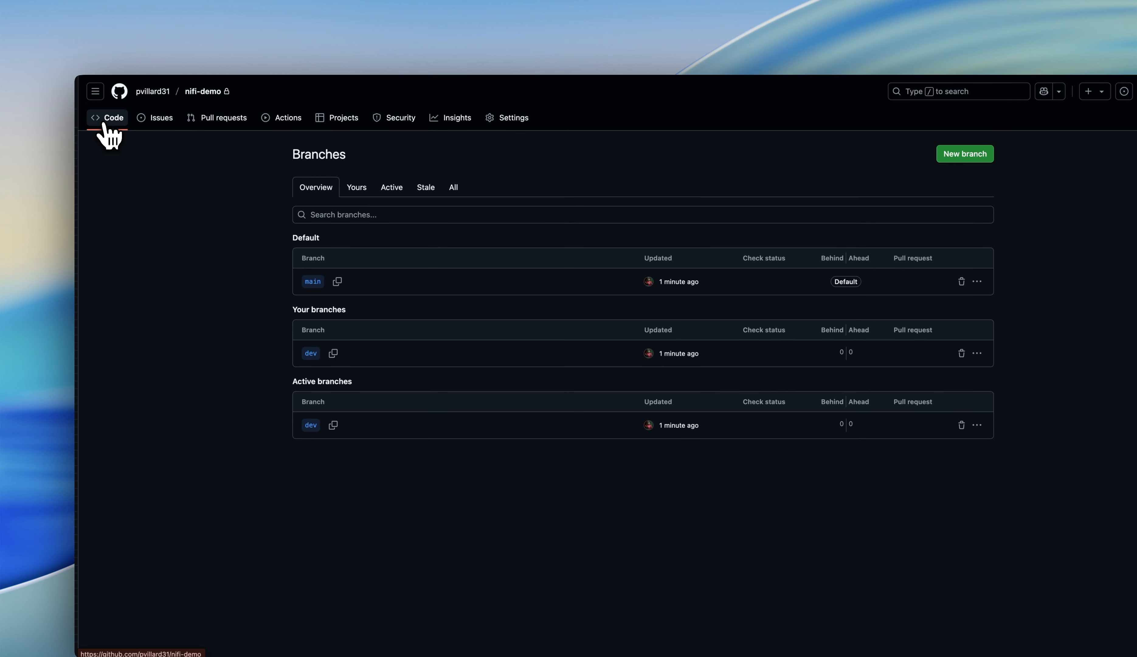
Step: Switch to GitHub and create a pull request in nifi-demo merging dev into main, titled "some comment"
{"action": "left_click", "coordinate": [105, 122]}
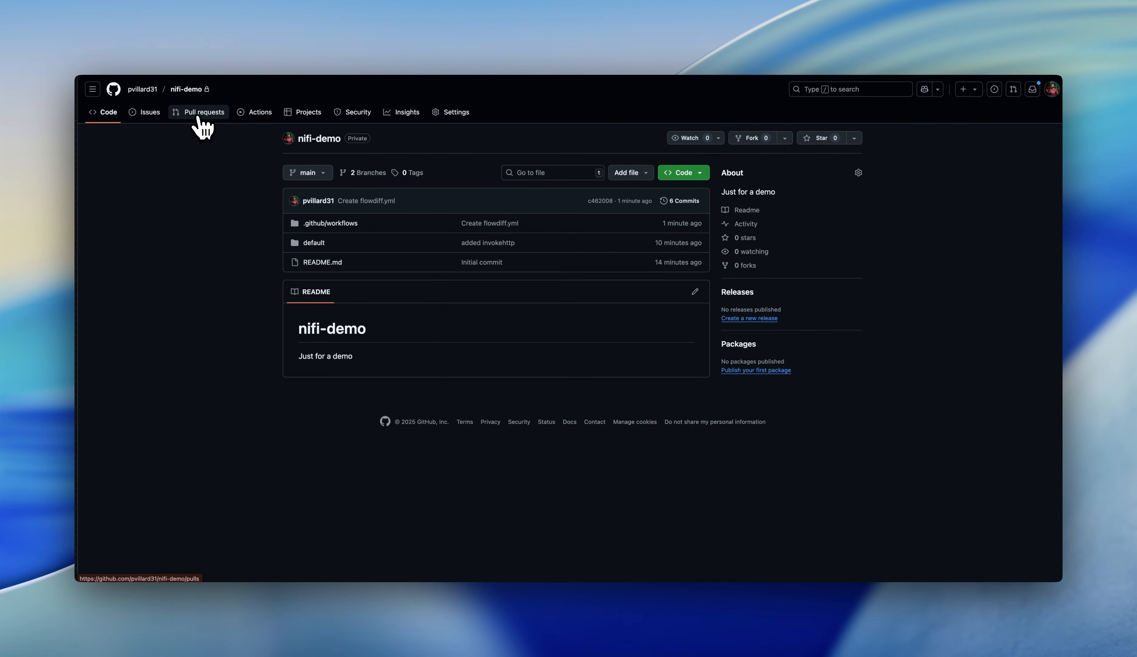
{"action": "left_click", "coordinate": [202, 115]}
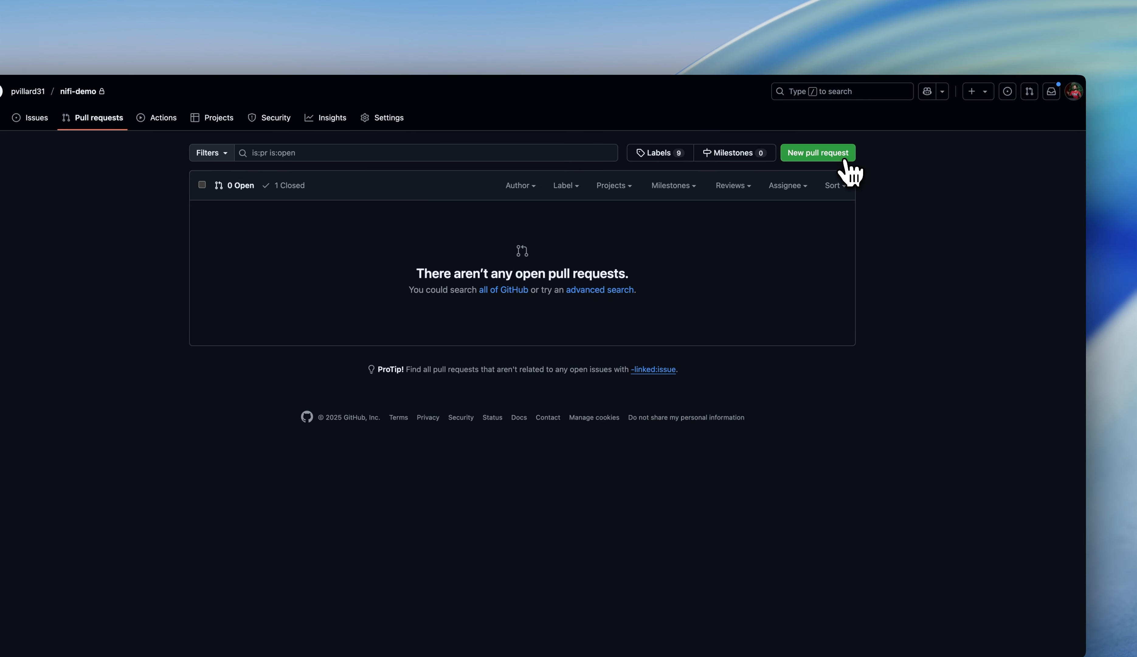
{"action": "left_click", "coordinate": [843, 153]}
{"action": "left_click", "coordinate": [363, 196]}
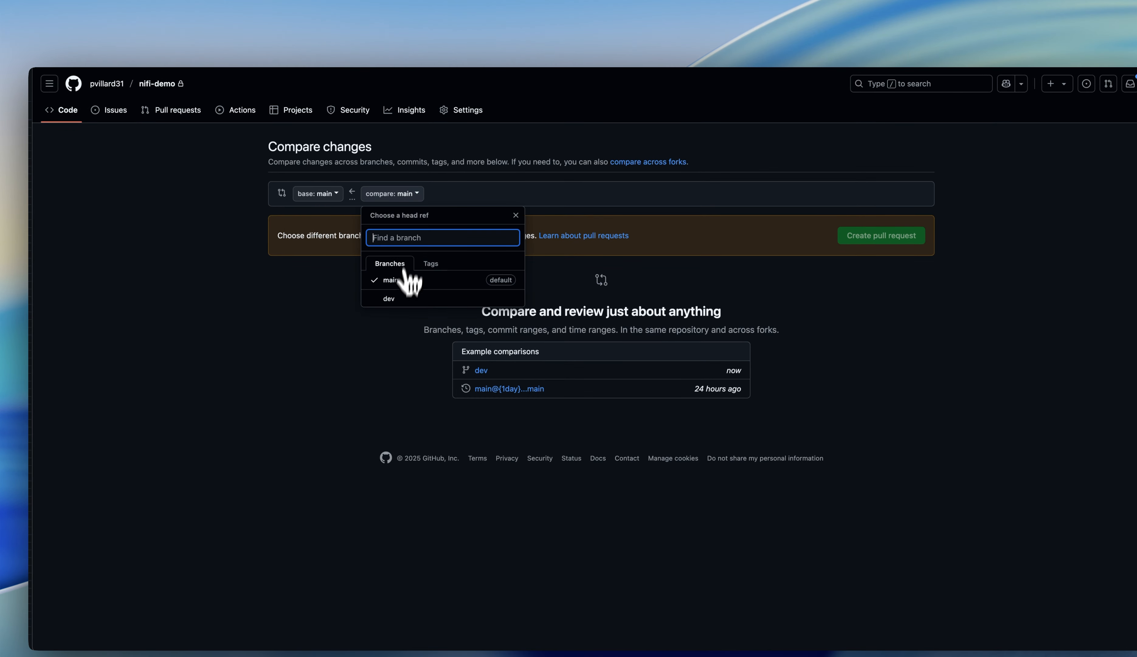
{"action": "left_click", "coordinate": [374, 299]}
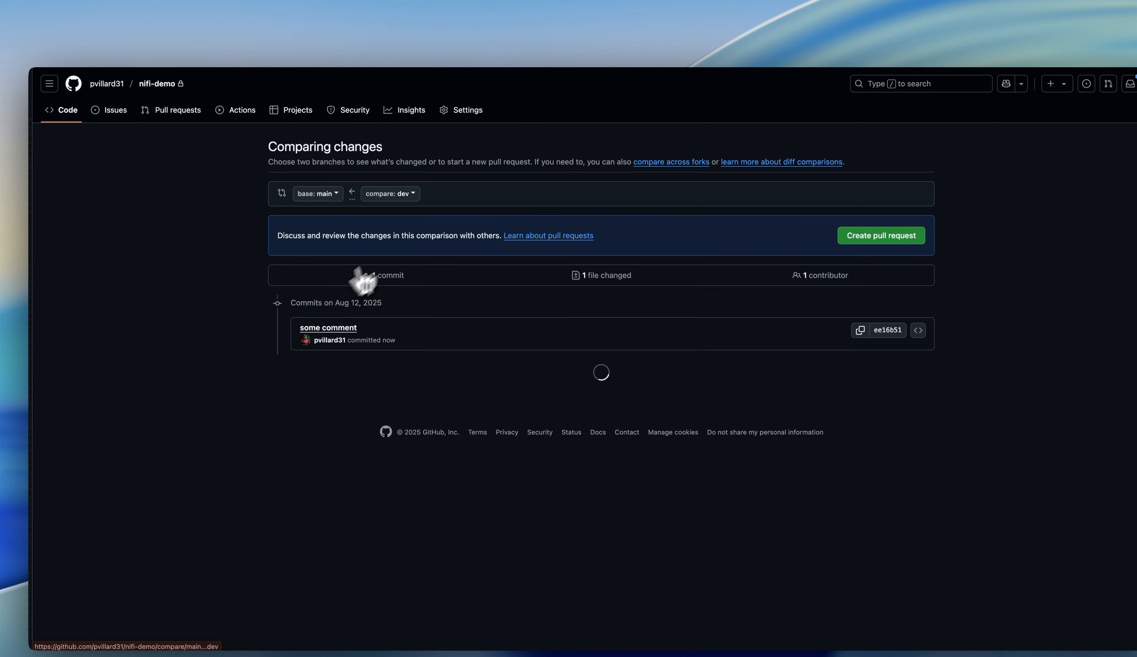
{"action": "left_click", "coordinate": [875, 235]}
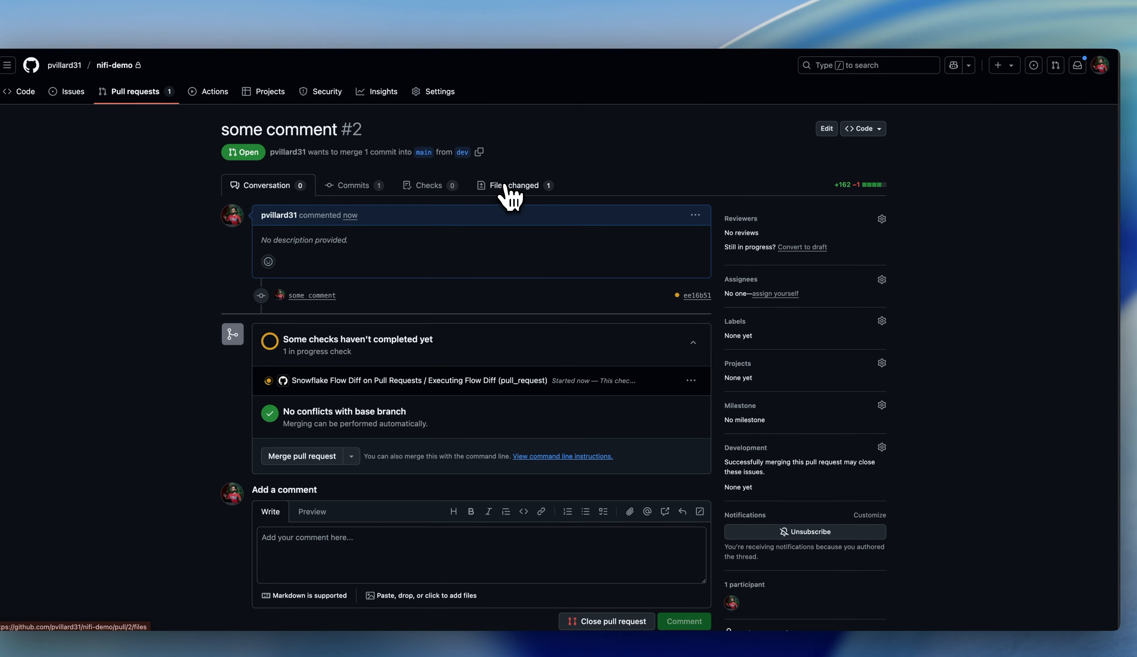
Step: Examine the JSON differences of default/My-First-Flow.json among the pull request's changed files
{"action": "left_click", "coordinate": [526, 194]}
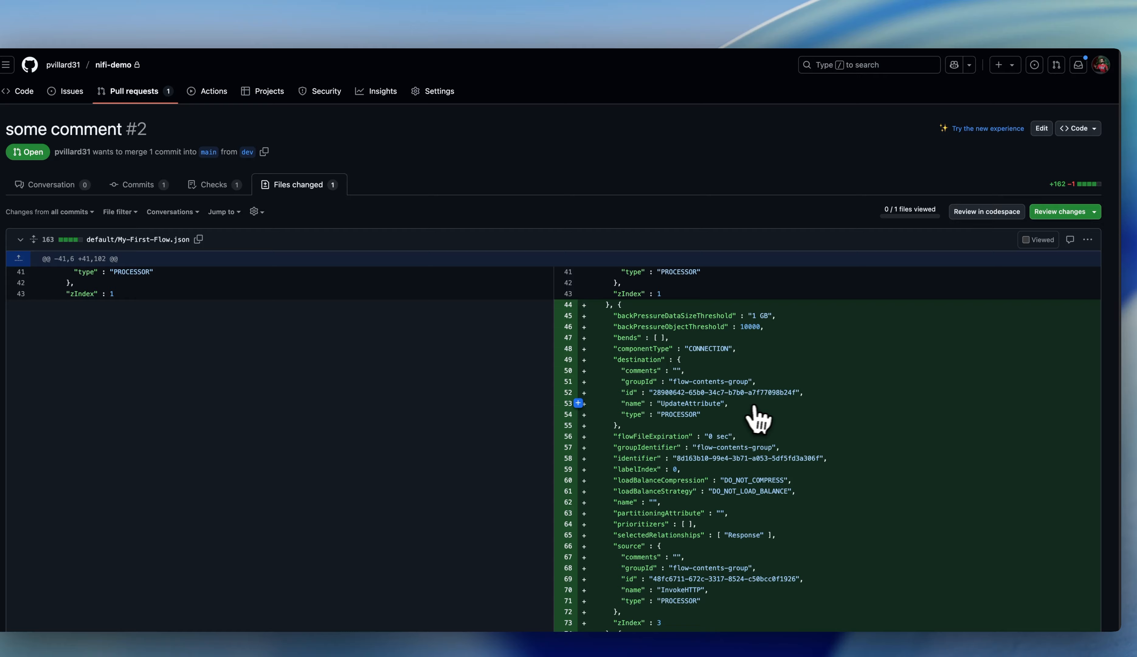
{"action": "scroll", "coordinate": [756, 419], "scroll_direction": "down", "scroll_amount": 10}
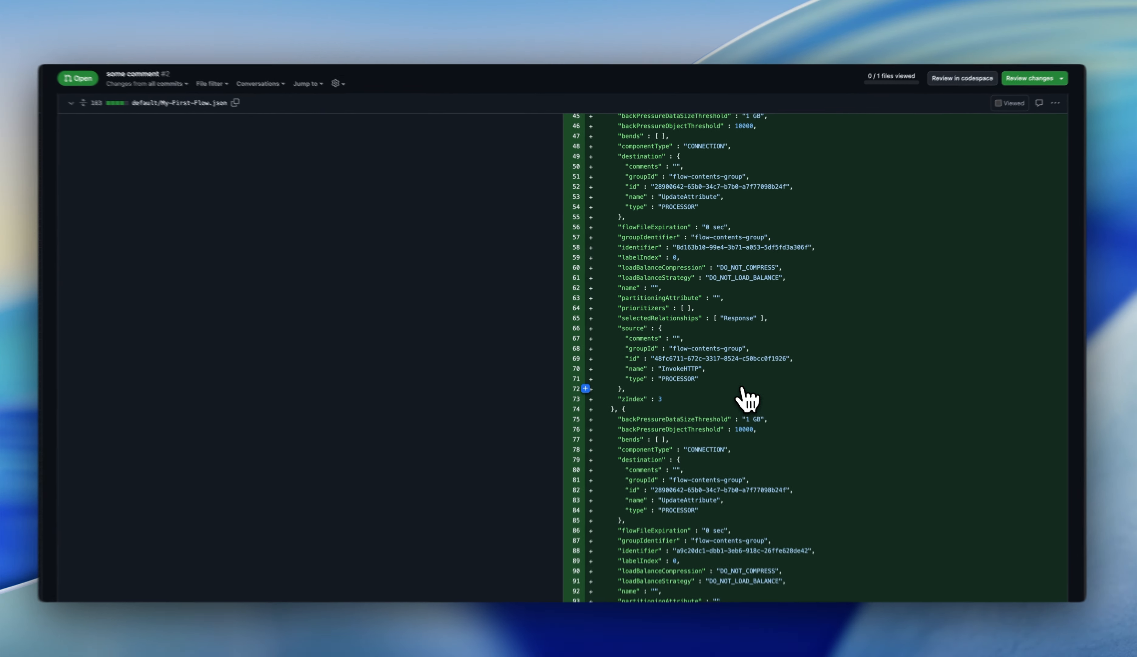
{"action": "scroll", "coordinate": [763, 365], "scroll_direction": "down", "scroll_amount": 20}
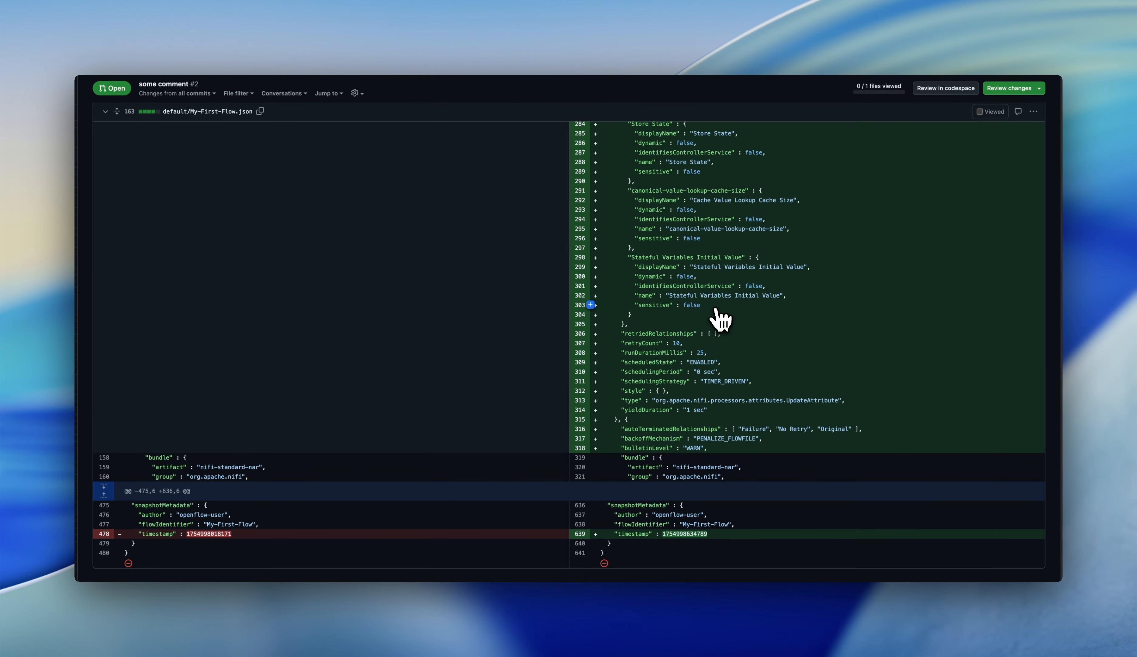
{"action": "scroll", "coordinate": [722, 319], "scroll_direction": "up", "scroll_amount": 8}
{"action": "scroll", "coordinate": [722, 319], "scroll_direction": "up", "scroll_amount": 10}
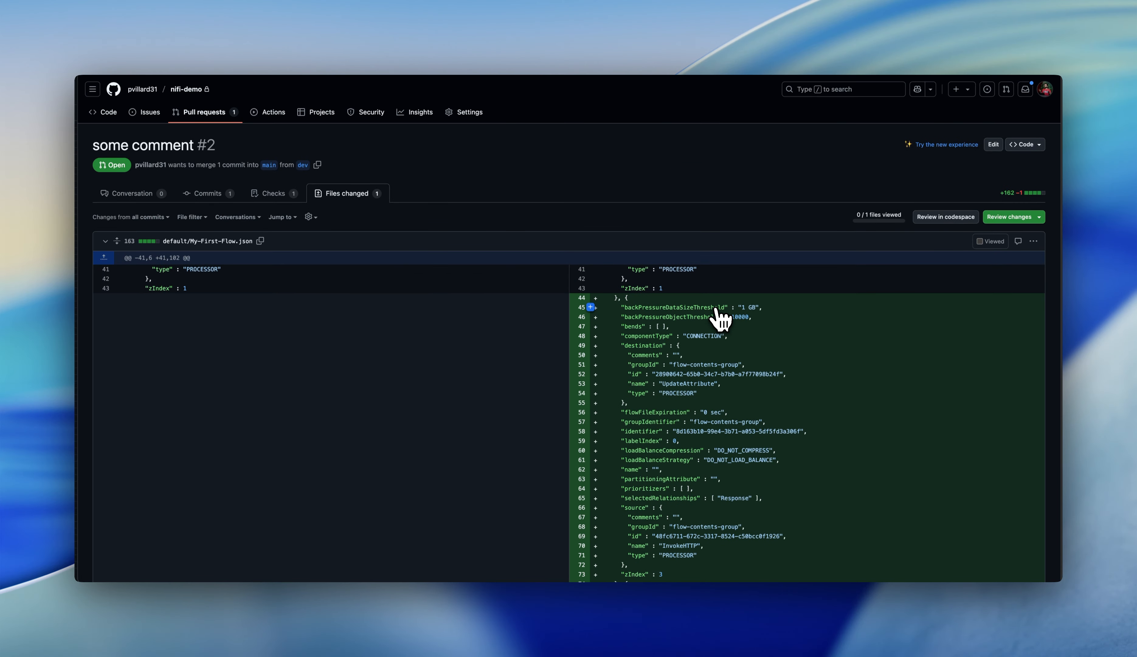
{"action": "scroll", "coordinate": [722, 319], "scroll_direction": "down", "scroll_amount": 10}
{"action": "scroll", "coordinate": [722, 304], "scroll_direction": "down", "scroll_amount": 10}
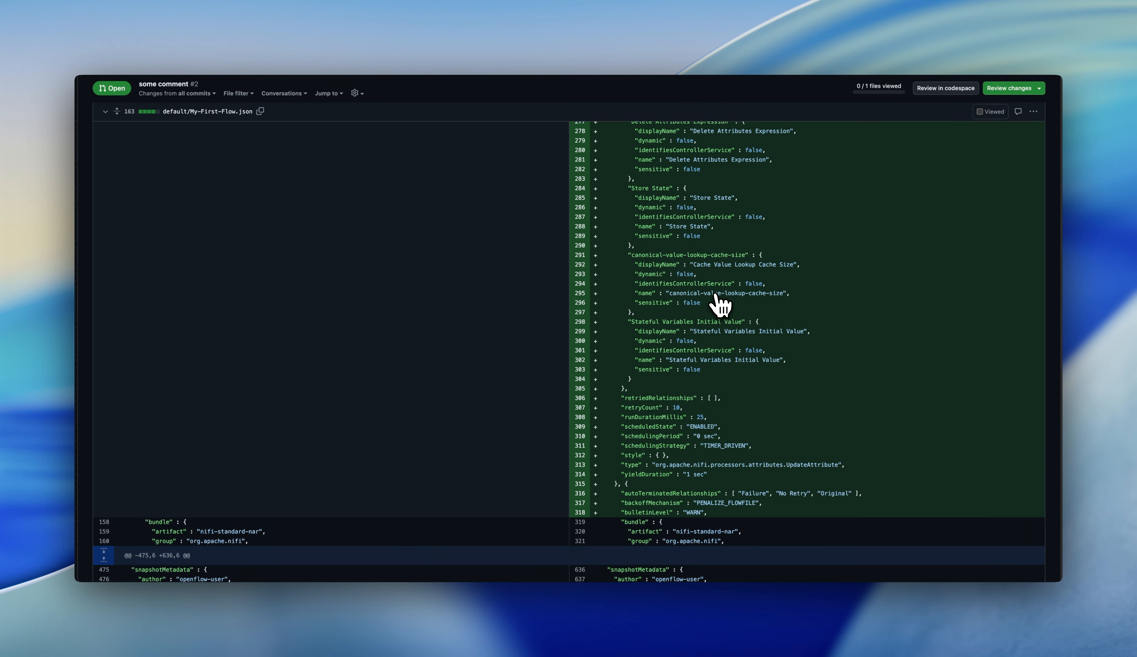
{"action": "scroll", "coordinate": [718, 301], "scroll_direction": "up", "scroll_amount": 12}
{"action": "scroll", "coordinate": [717, 301], "scroll_direction": "up", "scroll_amount": 10}
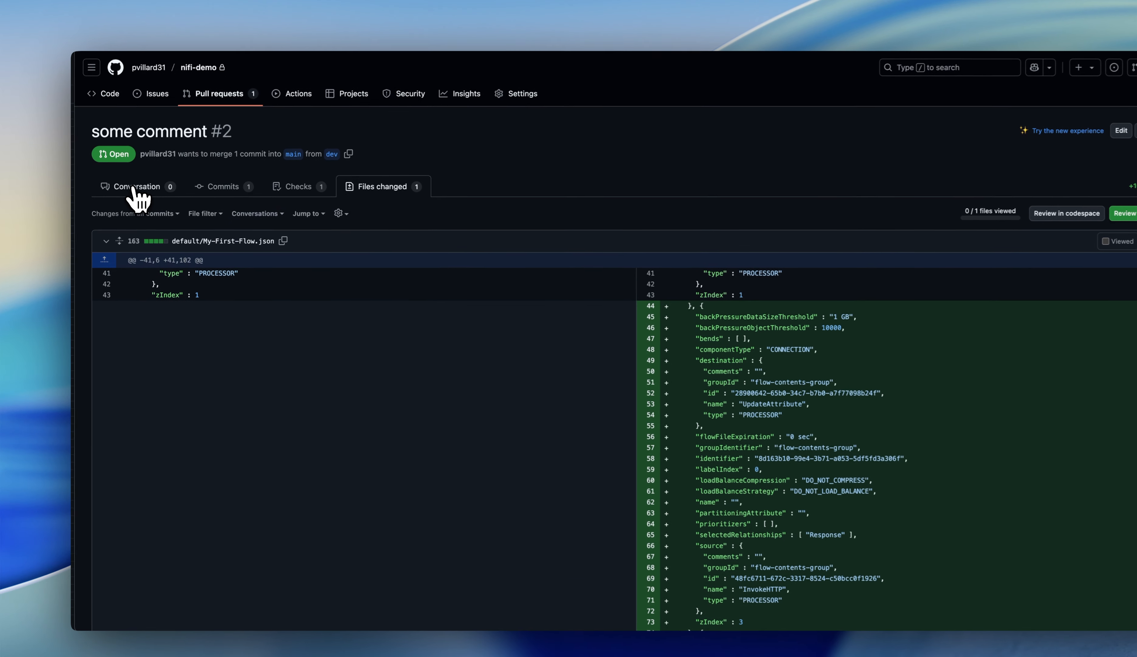
Step: Read the Snowflake Flow Diff comment in the pull request's conversation, covering its checkstyle violations and flow changes
{"action": "left_click", "coordinate": [136, 188]}
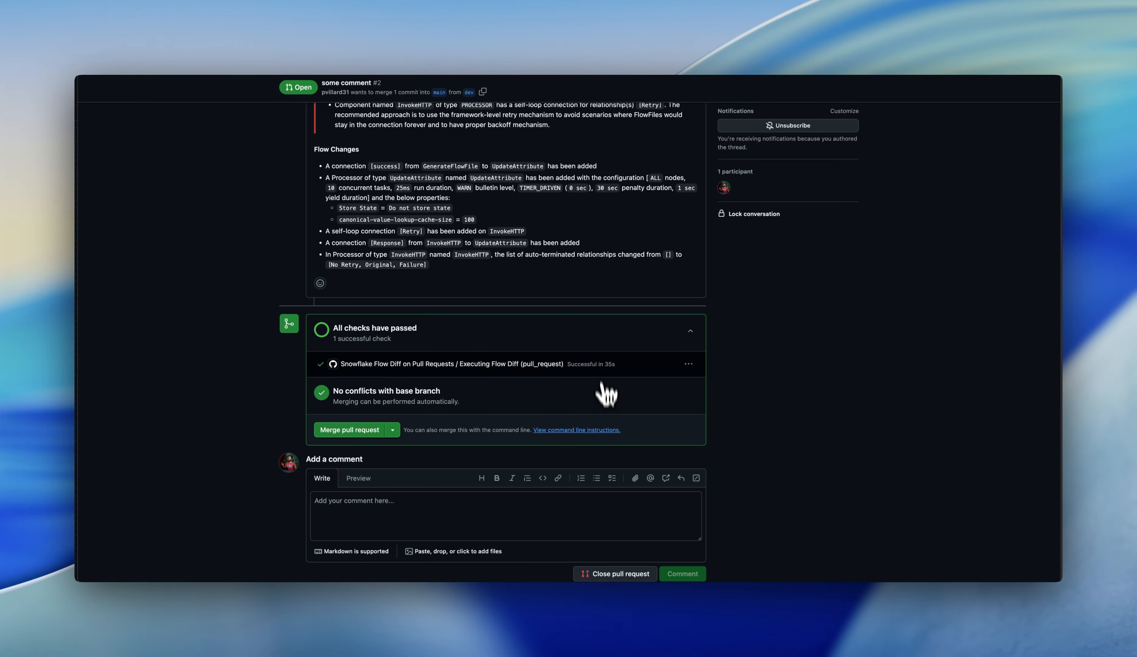
{"action": "scroll", "coordinate": [601, 383], "scroll_direction": "up", "scroll_amount": 5}
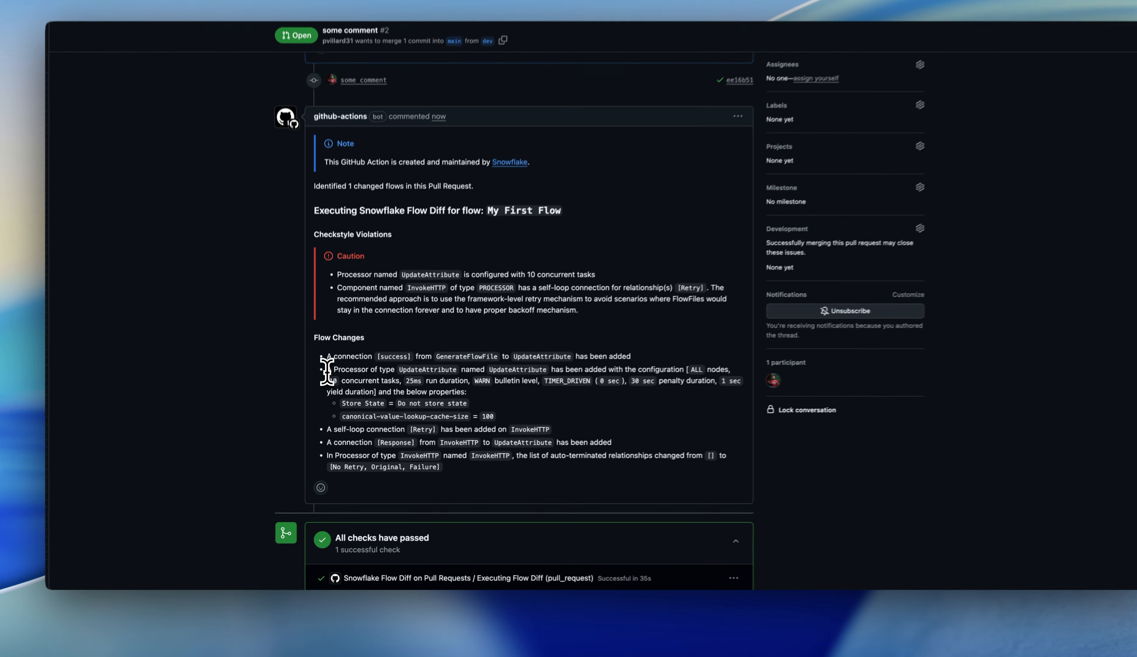
{"action": "left_click_drag", "start_coordinate": [326, 385], "coordinate": [349, 386]}
{"action": "left_click_drag", "start_coordinate": [513, 402], "coordinate": [533, 397]}
{"action": "left_click", "coordinate": [558, 392]}
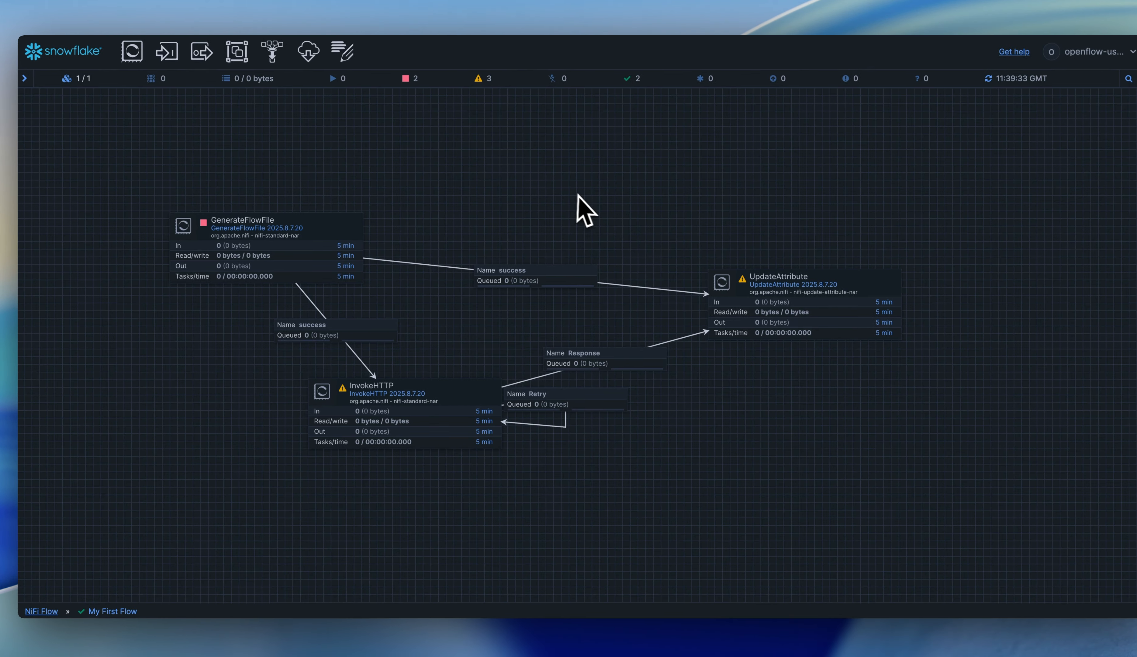
Step: Switch to the Openflow canvas and set the UpdateAttribute processor's concurrent tasks to 2
{"action": "double_click", "coordinate": [749, 283]}
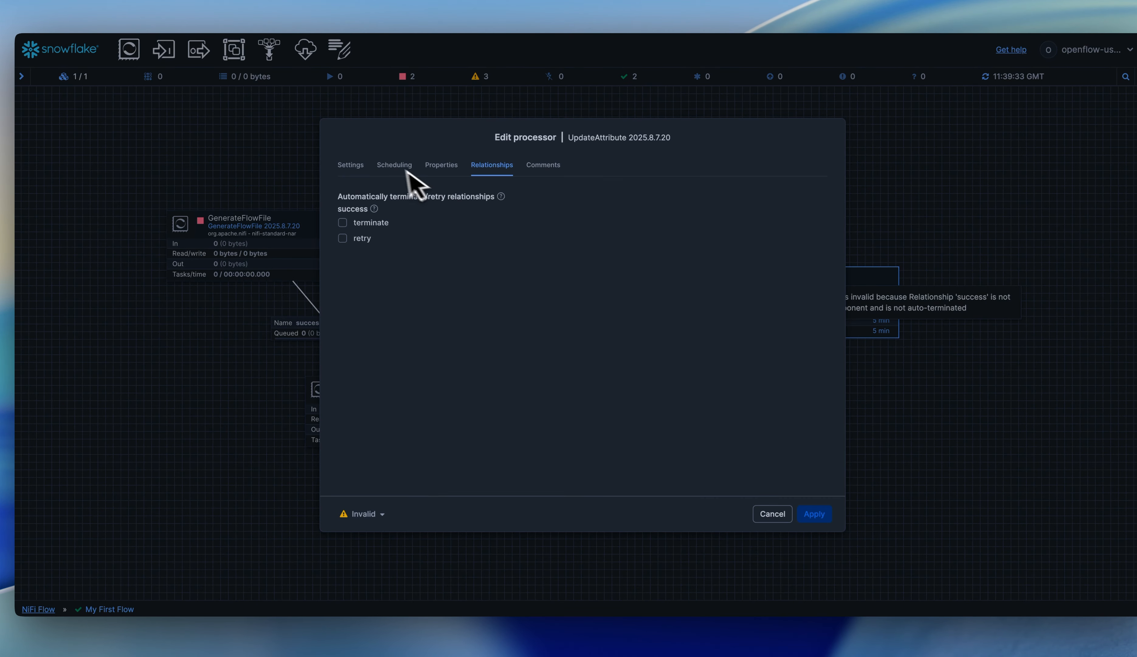
{"action": "left_click", "coordinate": [394, 166]}
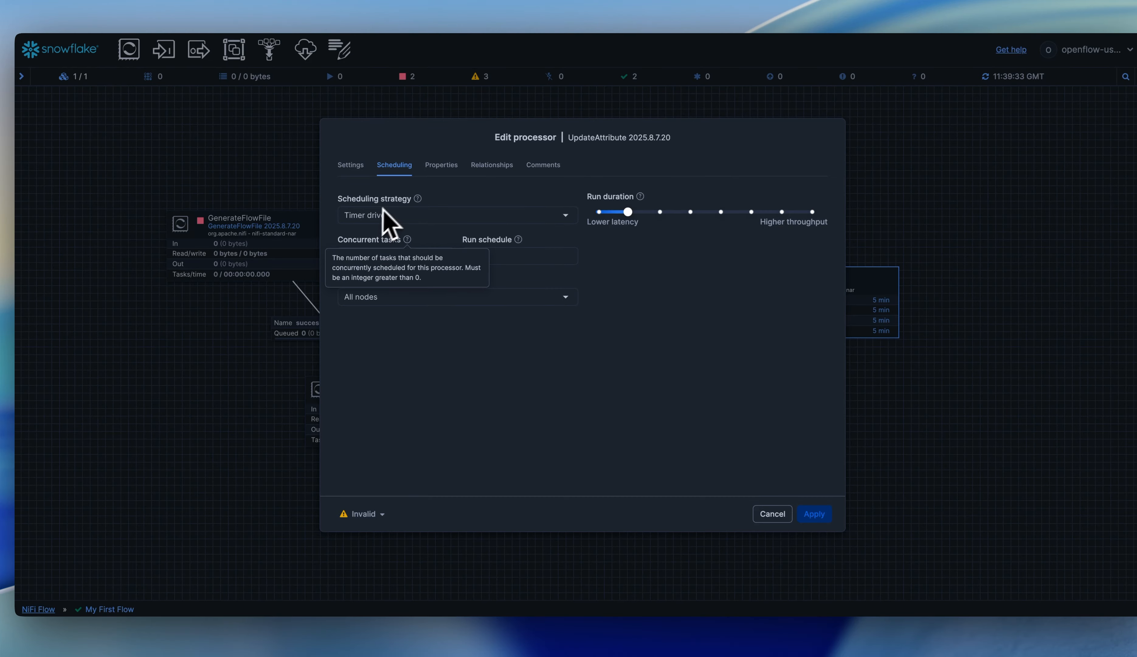
{"action": "left_click", "coordinate": [366, 258]}
{"action": "double_click", "coordinate": [366, 258]}
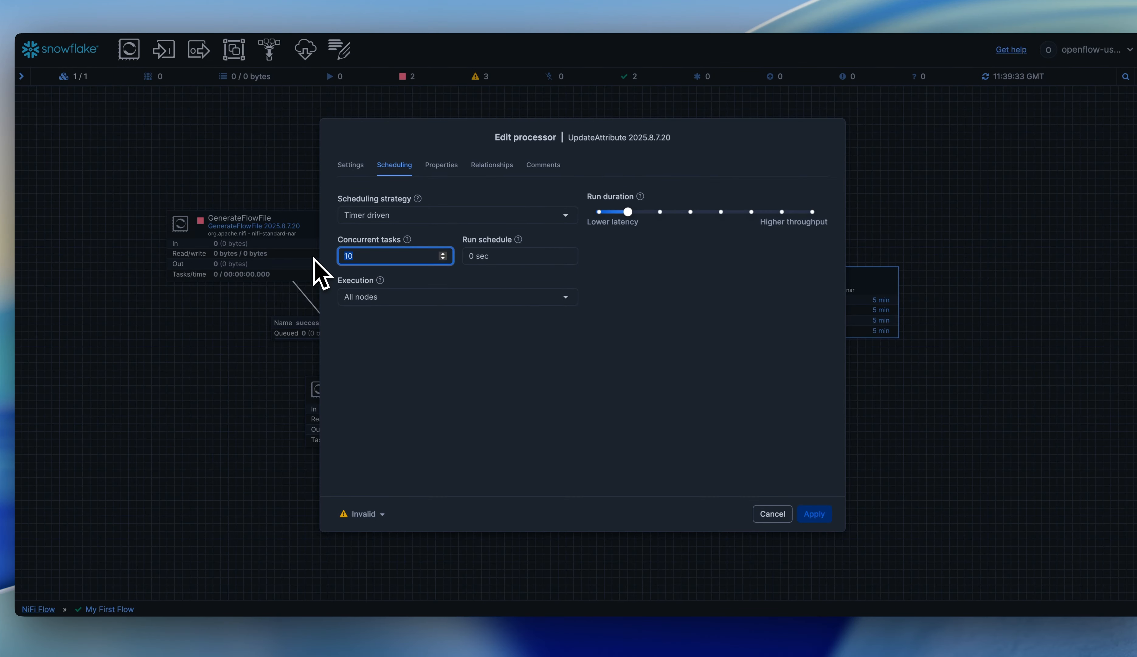
{"action": "type", "text": "1"}
{"action": "left_click", "coordinate": [814, 514]}
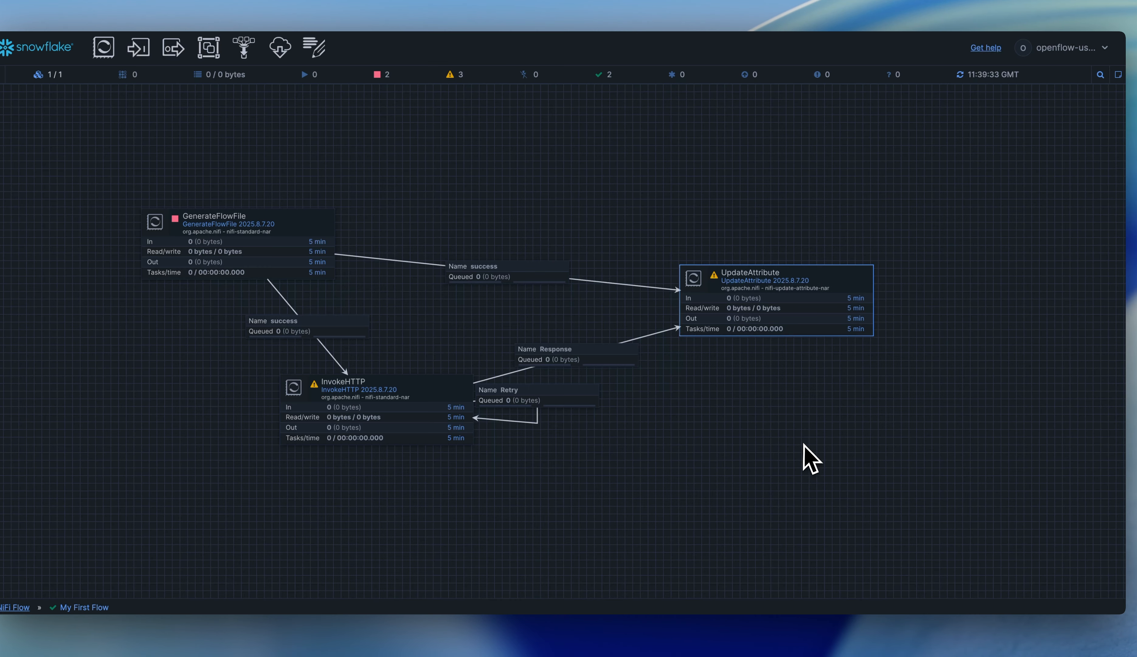
Step: Delete the Retry self-loop connection from the InvokeHTTP processor
{"action": "double_click", "coordinate": [448, 409]}
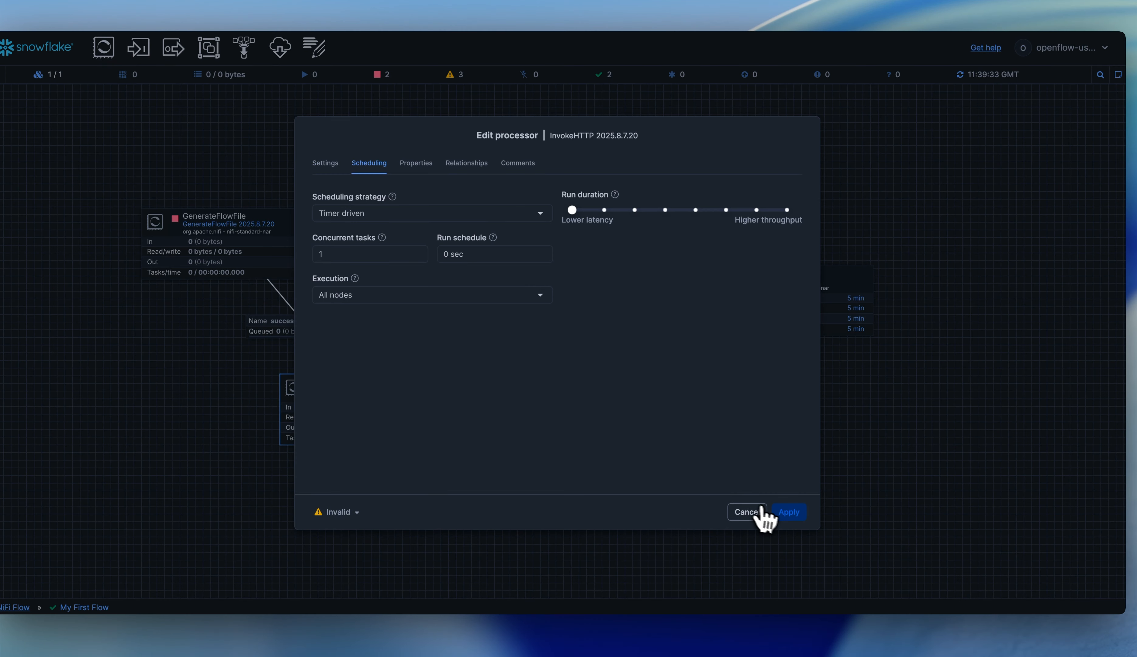
{"action": "left_click", "coordinate": [762, 510]}
{"action": "left_click", "coordinate": [555, 398]}
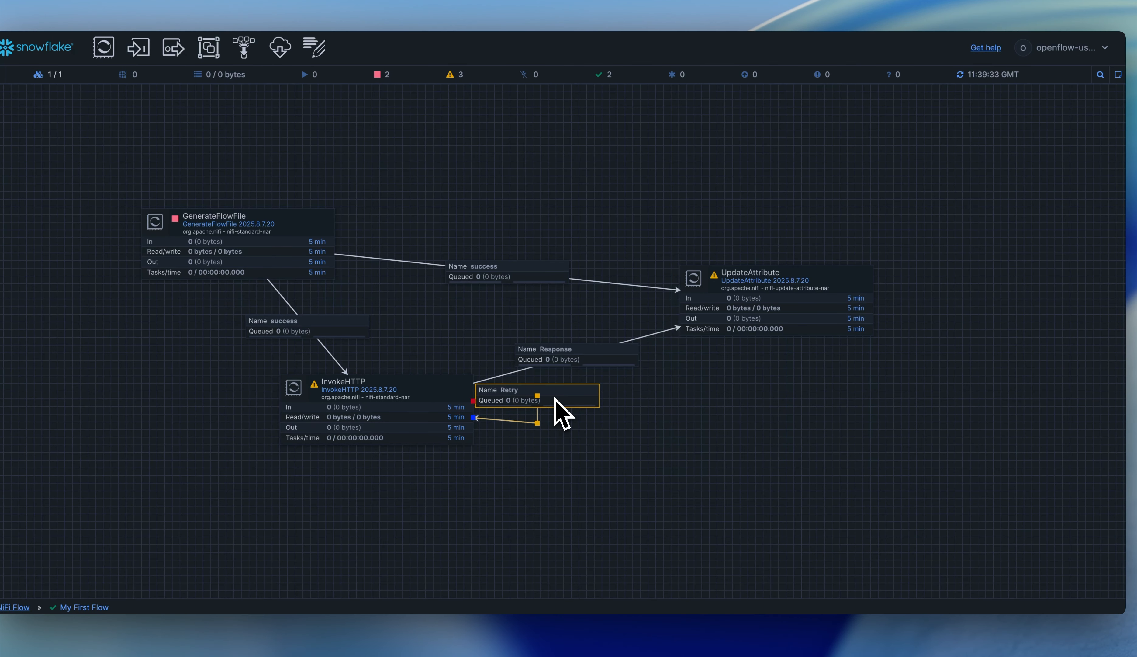
{"action": "key", "text": "Delete"}
Step: Configure InvokeHTTP's Retry relationship to both retry and automatically terminate
{"action": "left_click", "coordinate": [420, 389]}
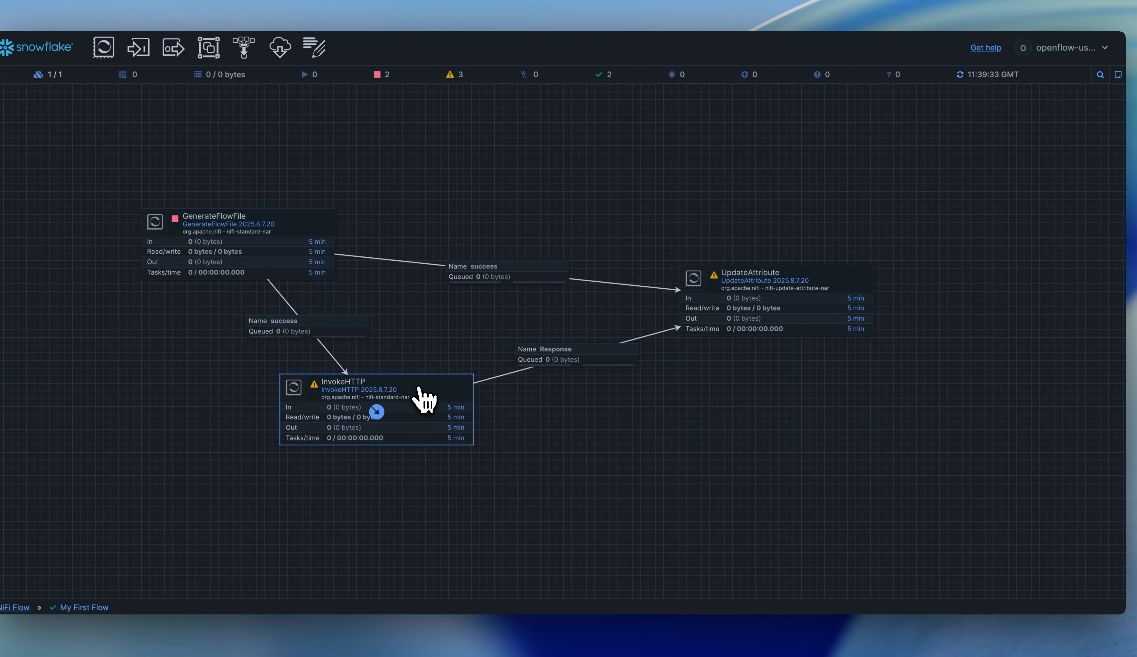
{"action": "double_click", "coordinate": [424, 397]}
{"action": "left_click", "coordinate": [469, 172]}
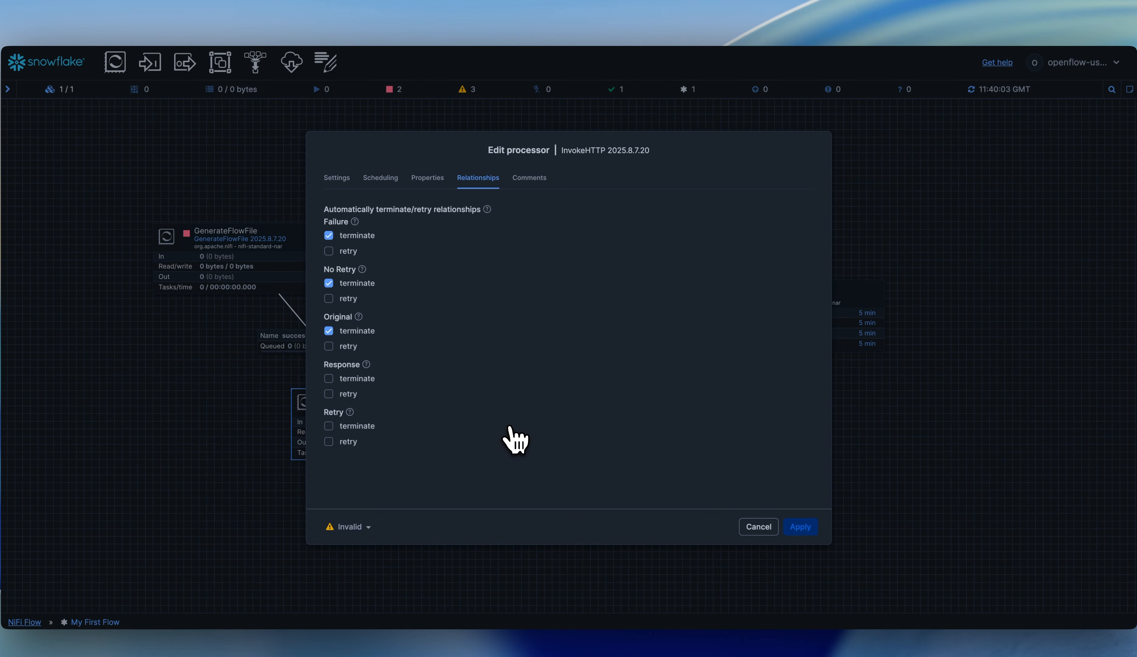
{"action": "left_click", "coordinate": [348, 442]}
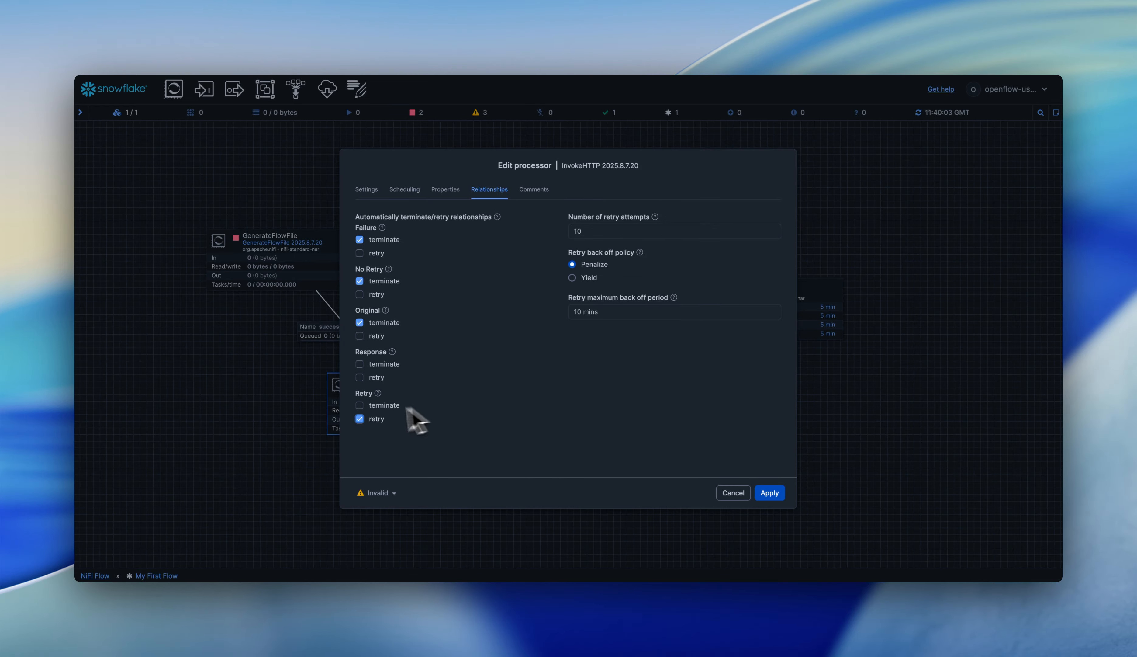
{"action": "left_click", "coordinate": [359, 405]}
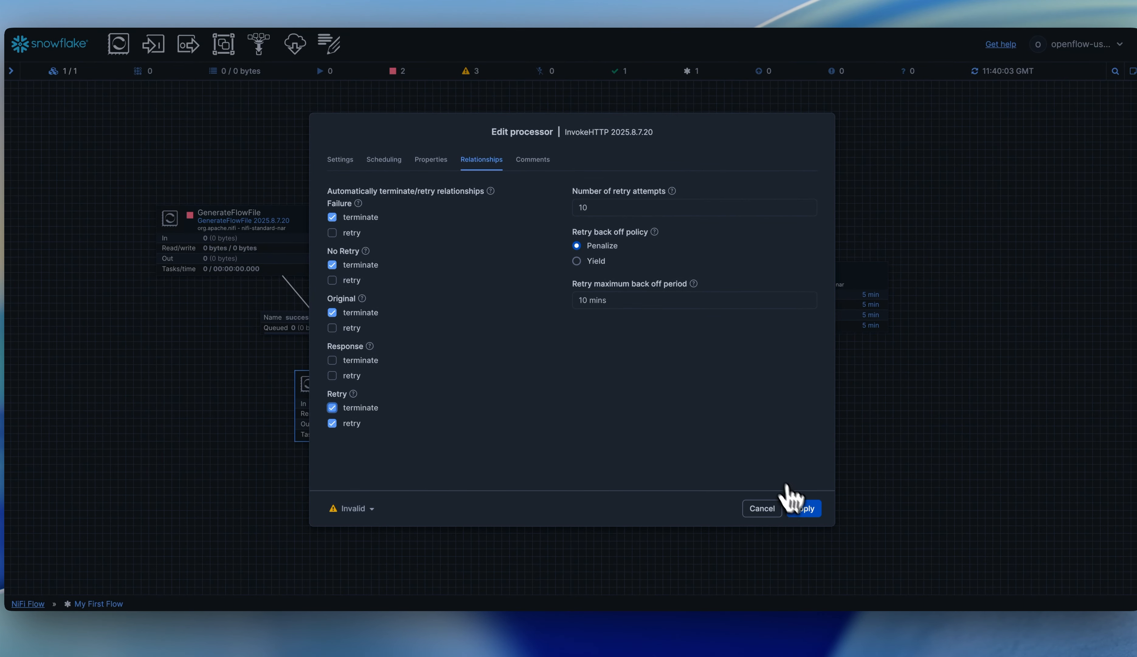
{"action": "left_click", "coordinate": [801, 508]}
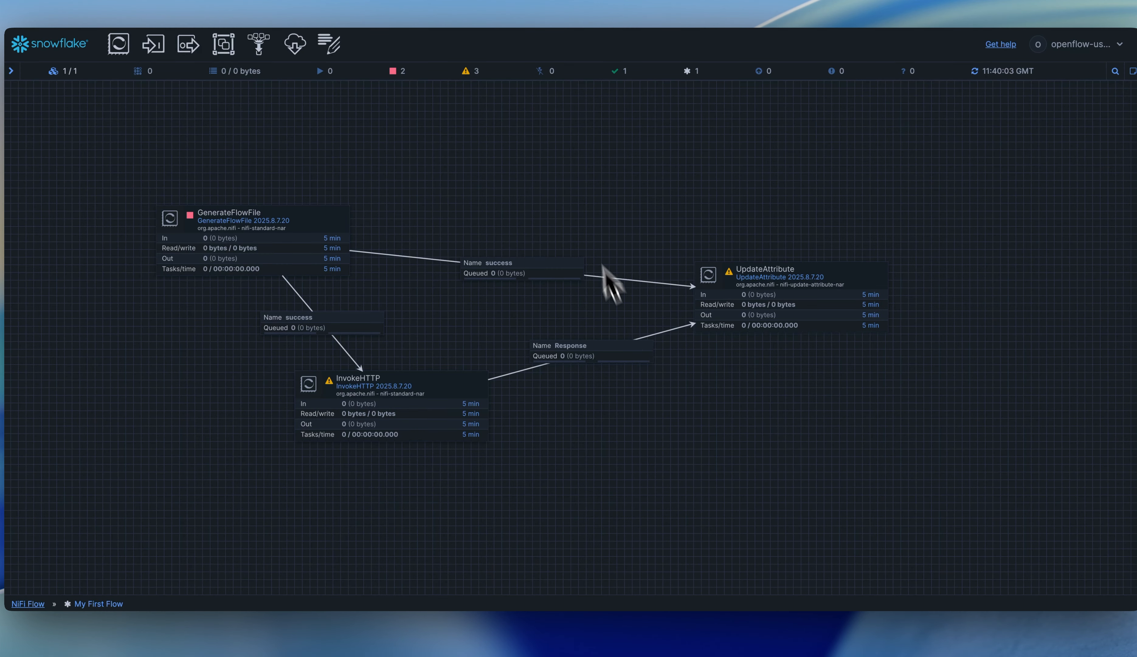
Step: Commit the flow's local changes to the dev branch with the version comment "PR review"
{"action": "right_click", "coordinate": [581, 205]}
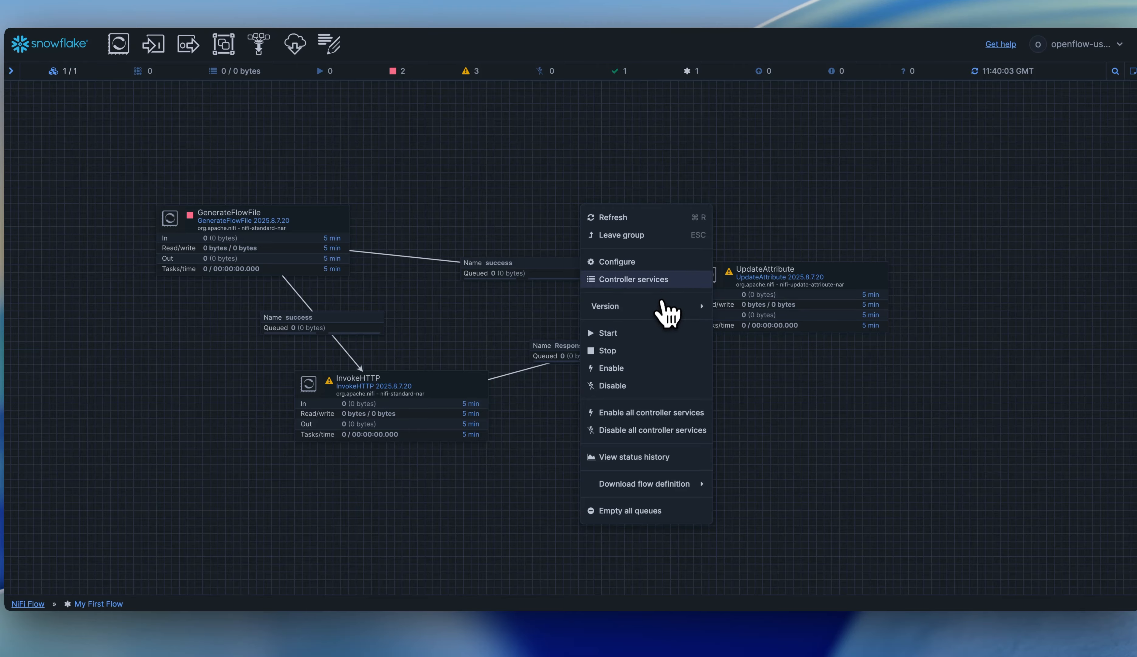
{"action": "mouse_move", "coordinate": [667, 311]}
{"action": "left_click", "coordinate": [742, 311]}
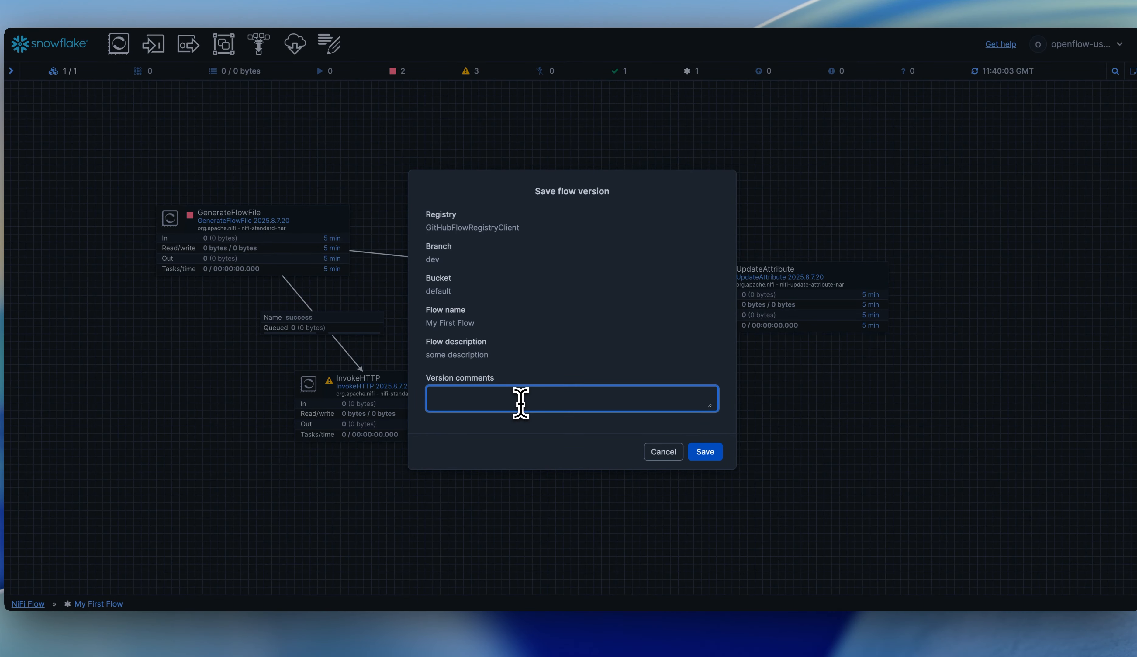
{"action": "type", "text": "PR review"}
{"action": "left_click", "coordinate": [717, 453]}
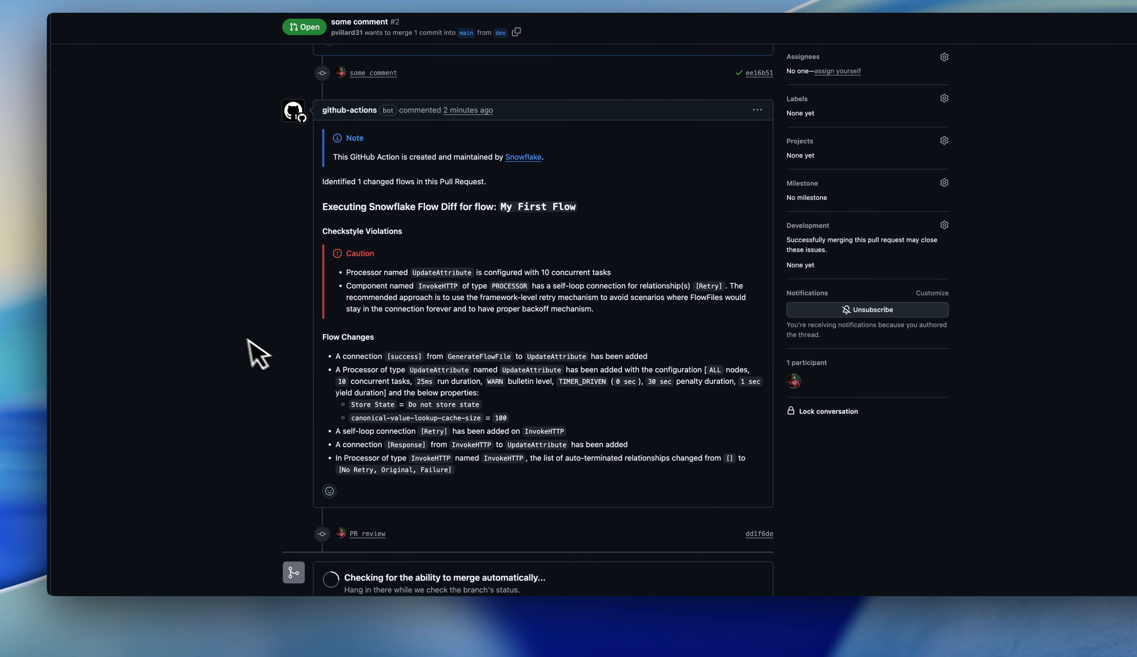
Step: Switch to the GitHub pull request and examine the new Flow Diff comment for the "PR review" commit, including its checkstyle section
{"action": "scroll", "coordinate": [254, 355], "scroll_direction": "down", "scroll_amount": 3}
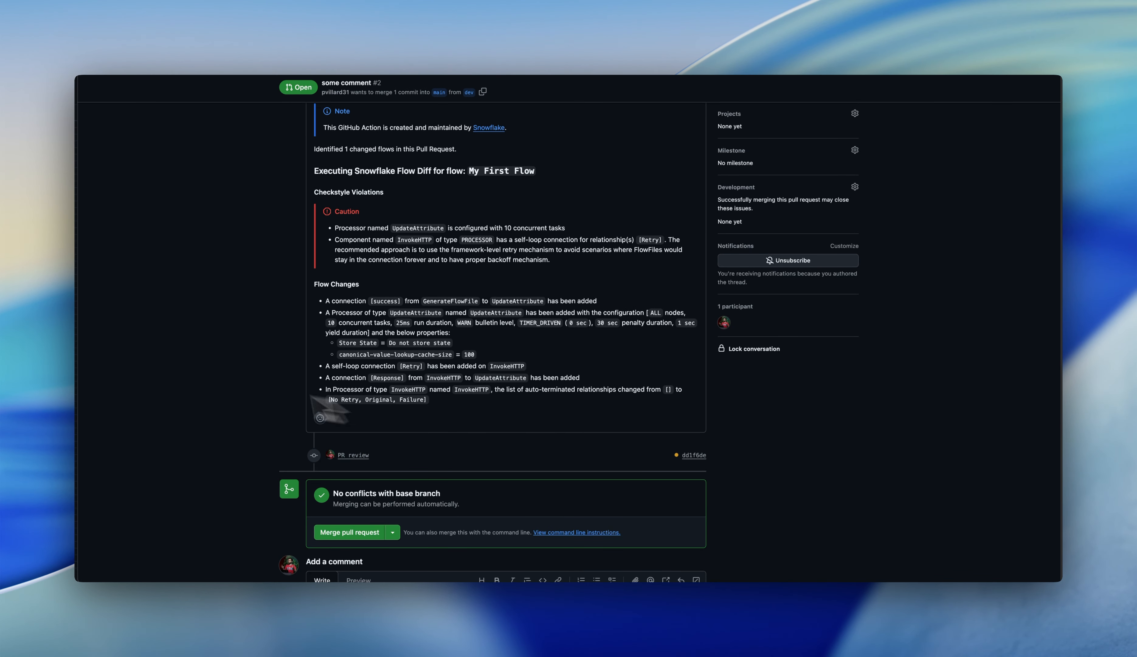
{"action": "scroll", "coordinate": [208, 338], "scroll_direction": "down", "scroll_amount": 5}
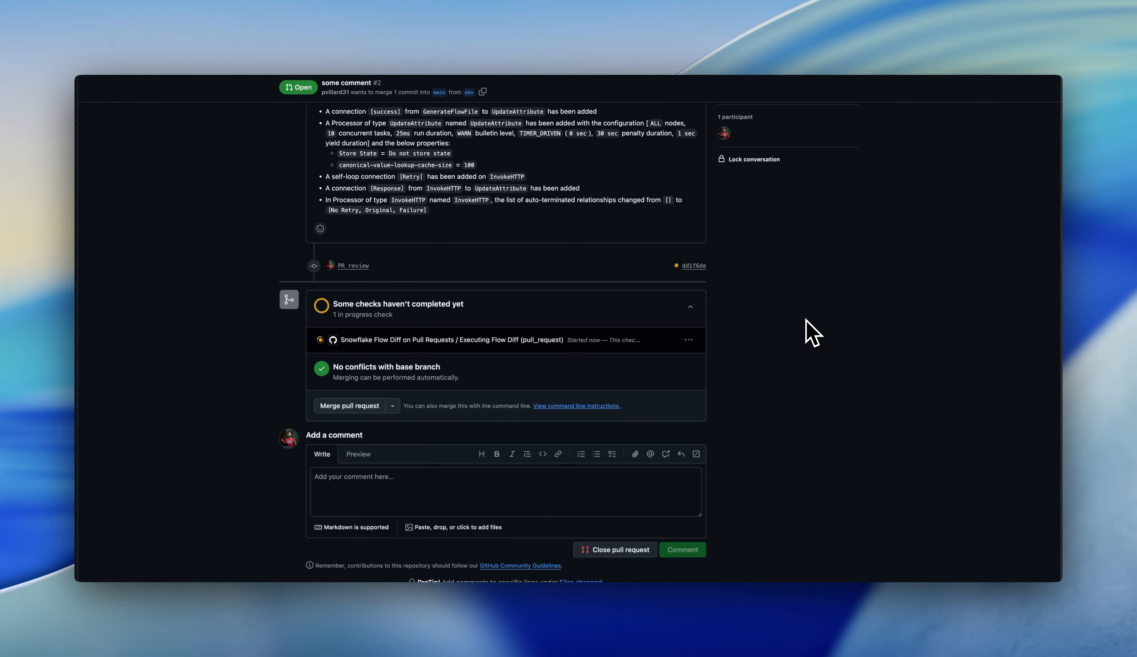
{"action": "scroll", "coordinate": [812, 332], "scroll_direction": "up", "scroll_amount": 6}
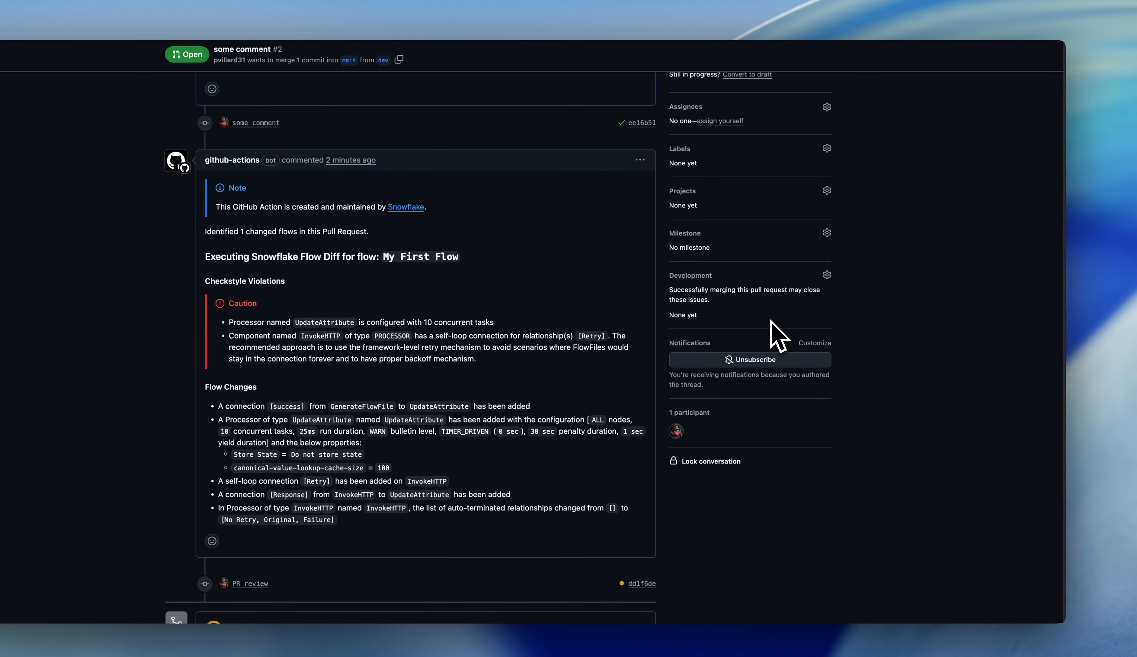
{"action": "scroll", "coordinate": [771, 321], "scroll_direction": "down", "scroll_amount": 10}
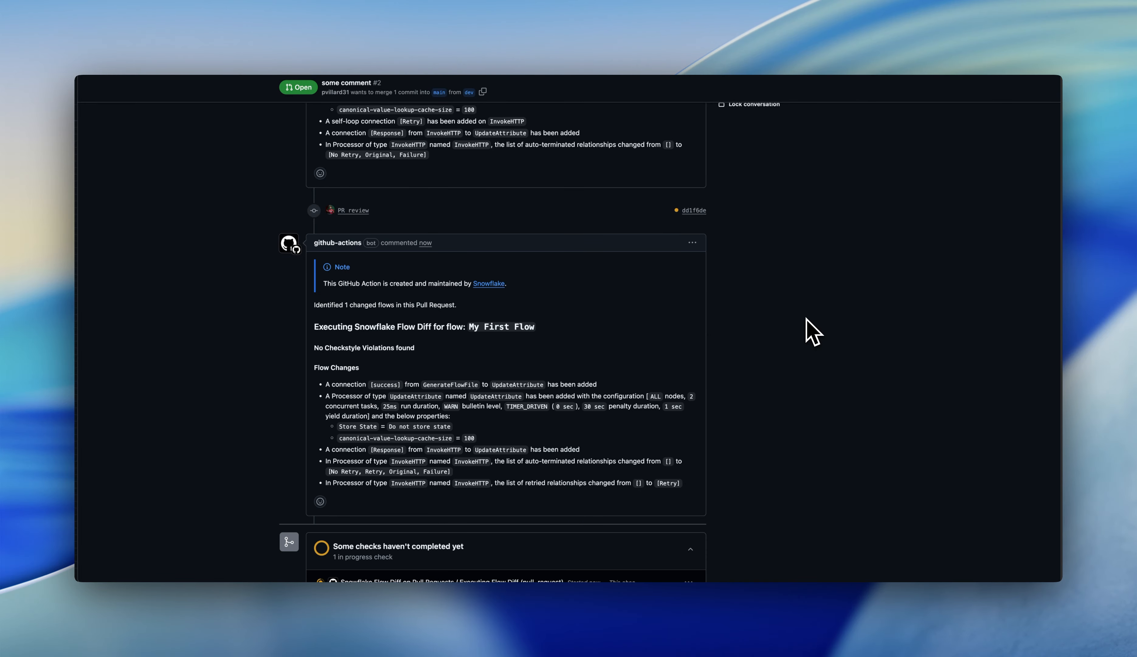
{"action": "left_click_drag", "start_coordinate": [314, 348], "coordinate": [342, 347]}
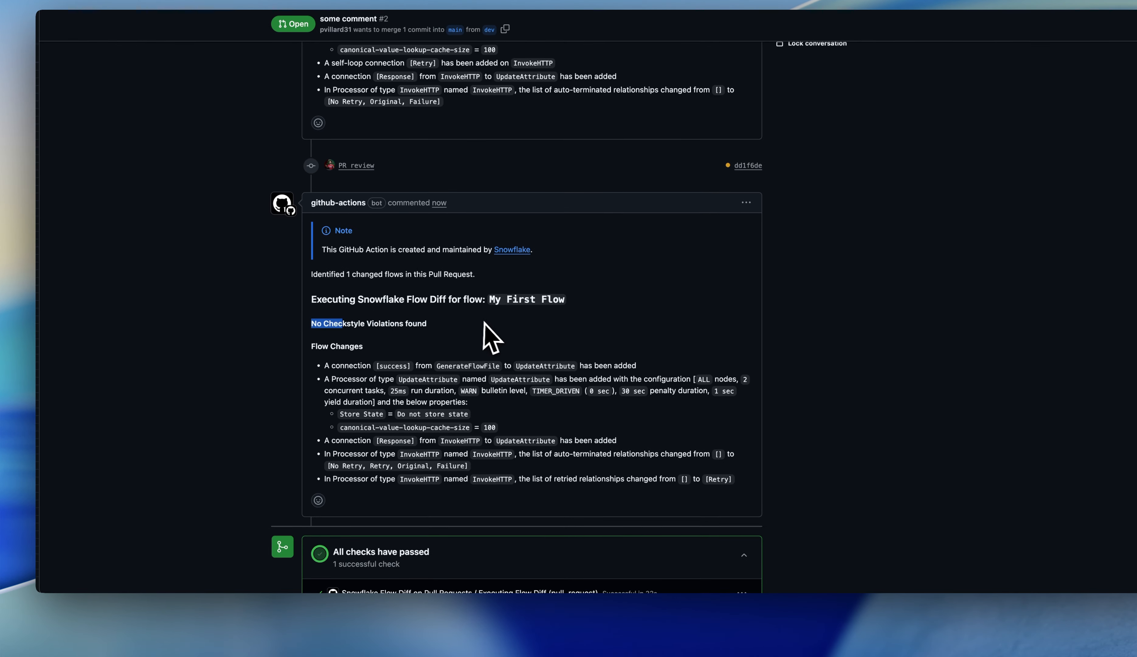
{"action": "triple_click", "coordinate": [412, 323]}
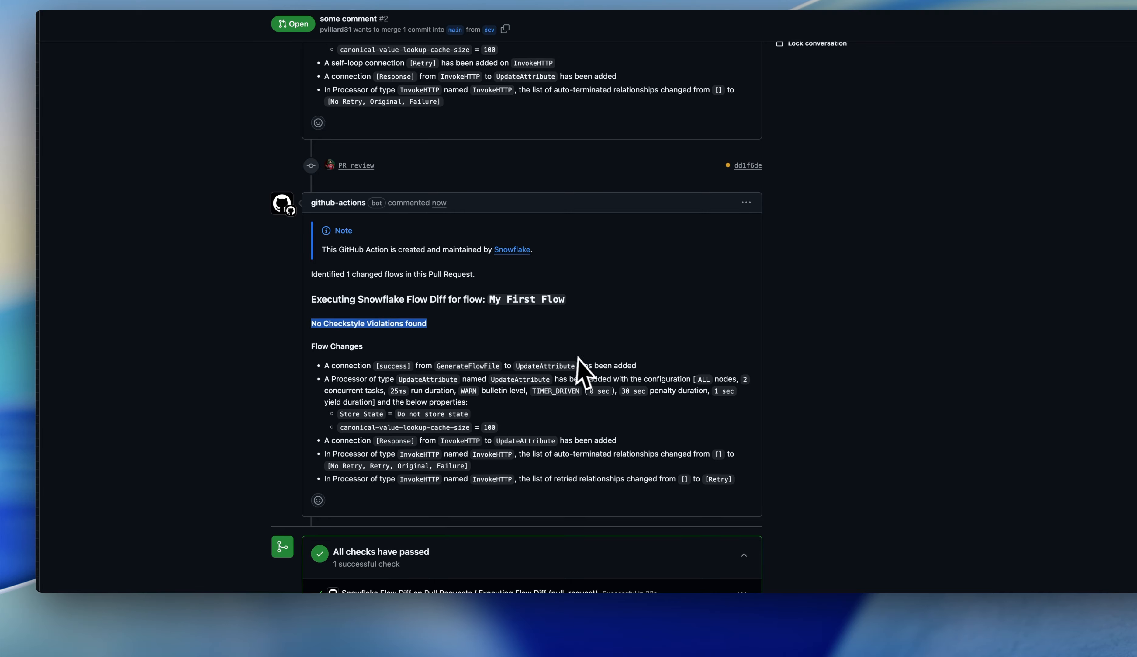
{"action": "scroll", "coordinate": [553, 393], "scroll_direction": "down", "scroll_amount": 1}
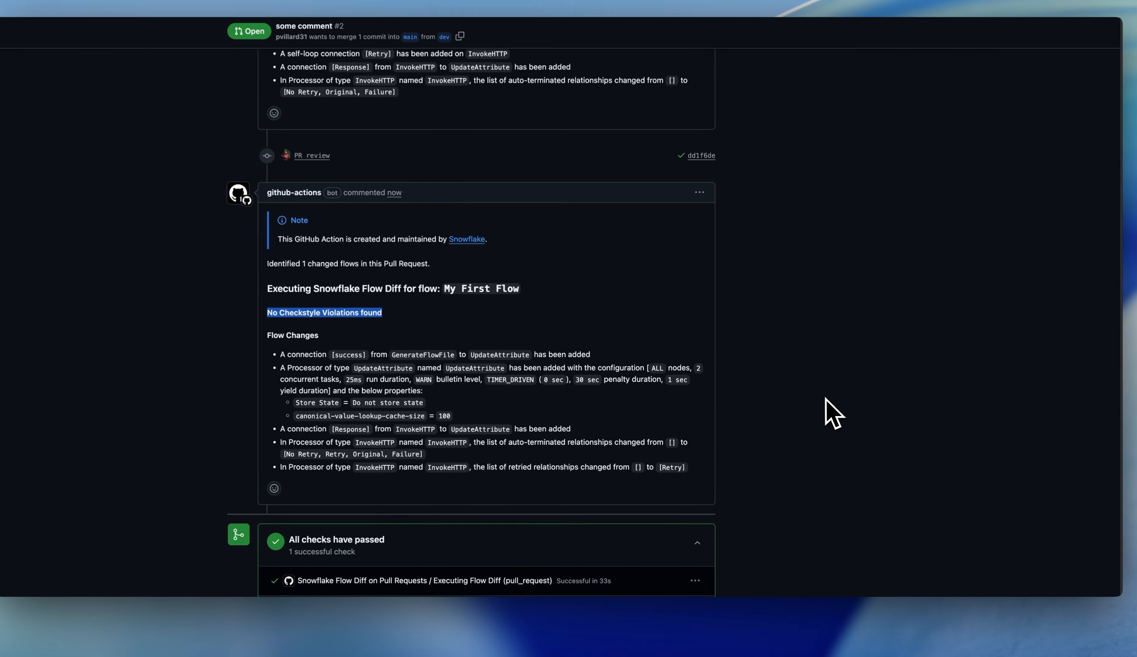
{"action": "left_click", "coordinate": [790, 410]}
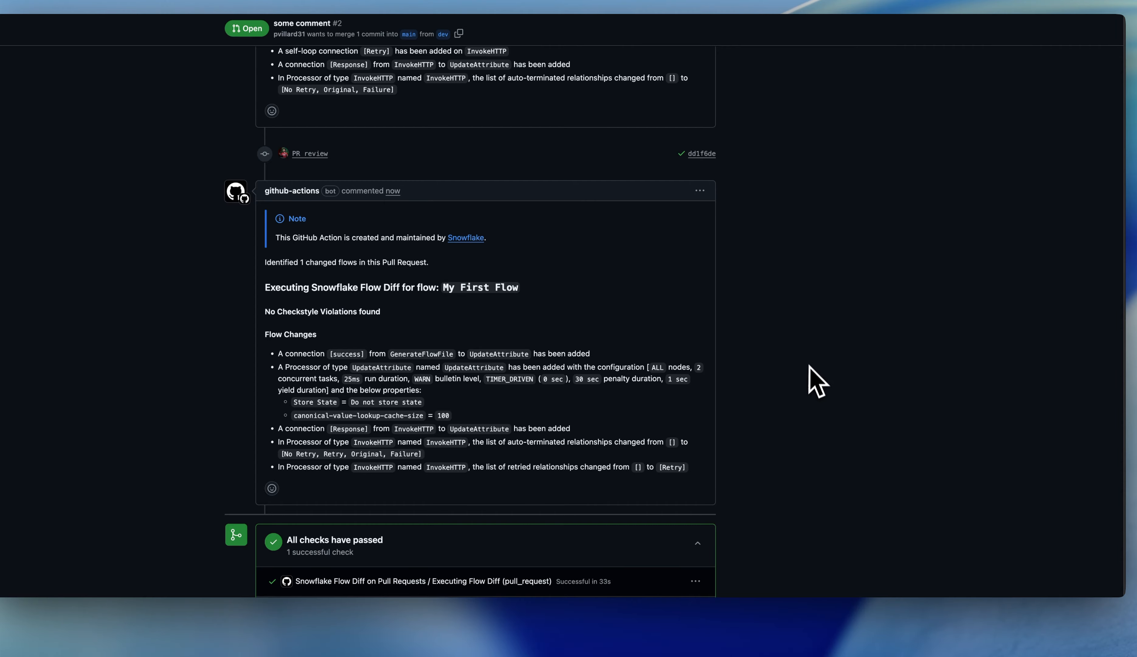
Step: Merge the pull request into main with the default commit message and delete the dev branch
{"action": "scroll", "coordinate": [784, 378], "scroll_direction": "down", "scroll_amount": 4}
{"action": "left_click", "coordinate": [307, 475]}
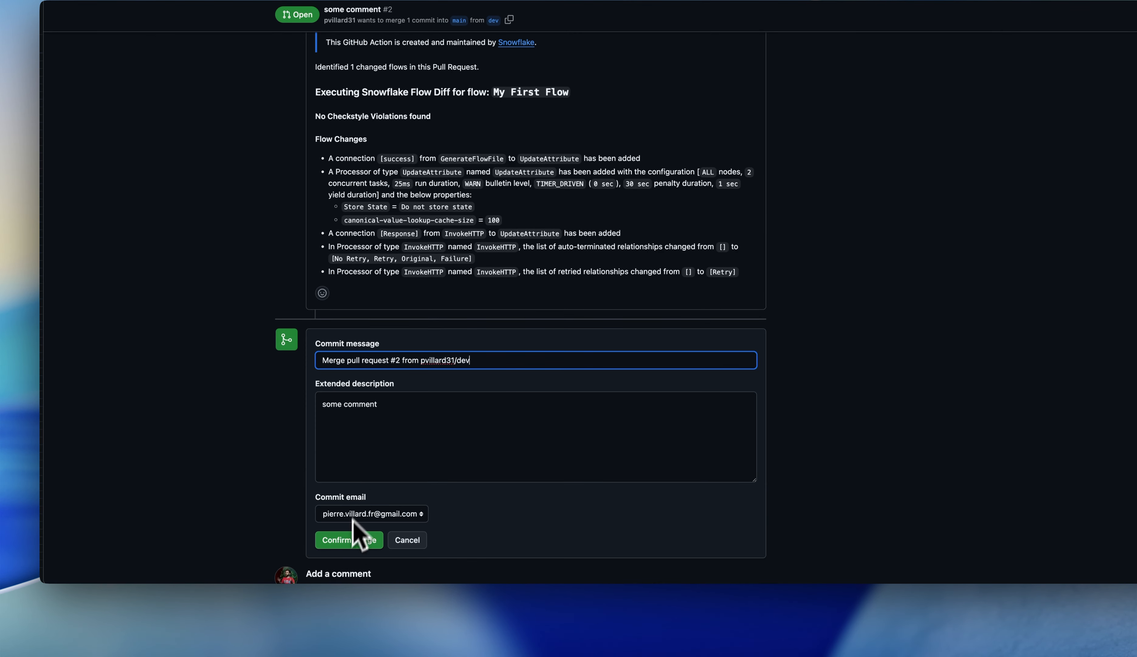
{"action": "left_click", "coordinate": [348, 540]}
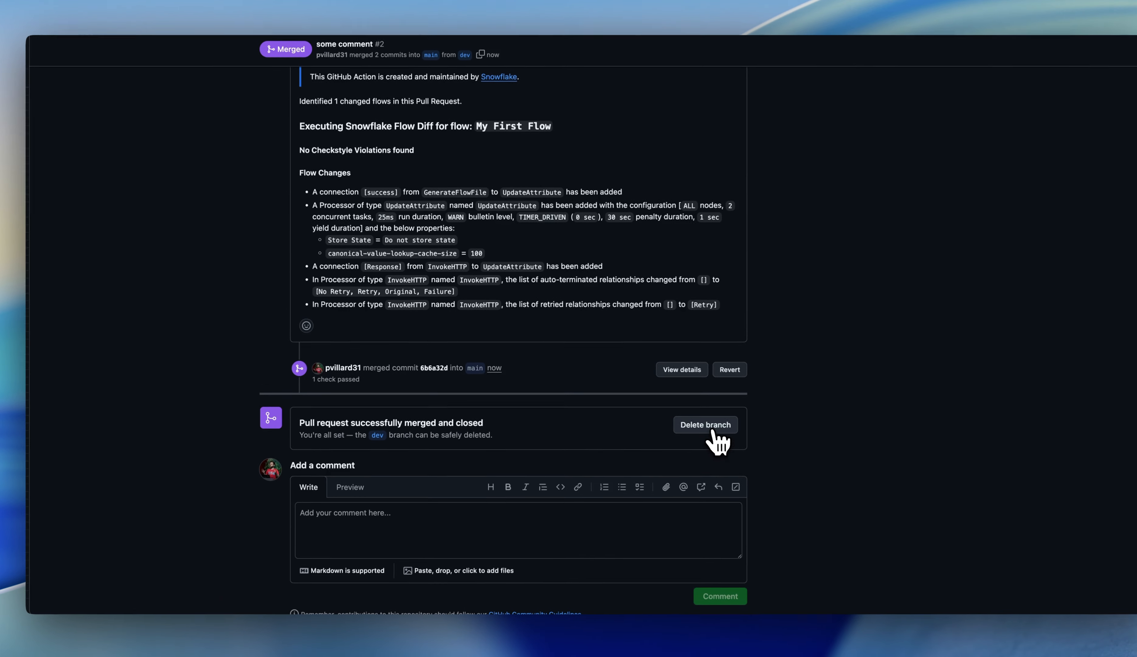
{"action": "left_click", "coordinate": [670, 417]}
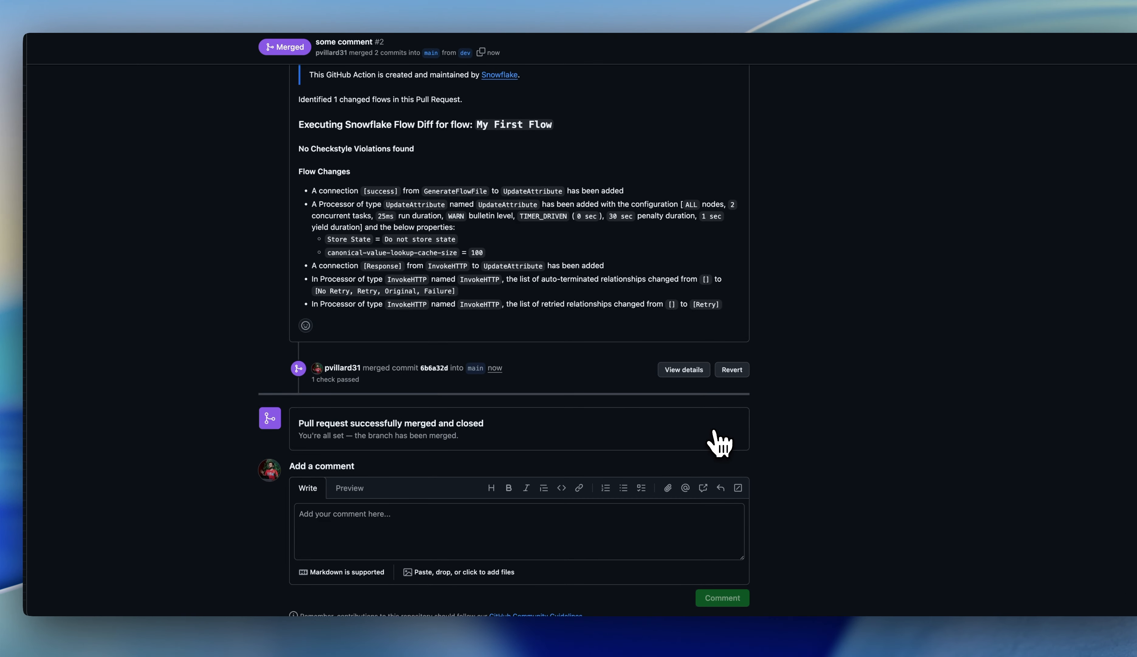
{"action": "scroll", "coordinate": [445, 446], "scroll_direction": "up", "scroll_amount": 15}
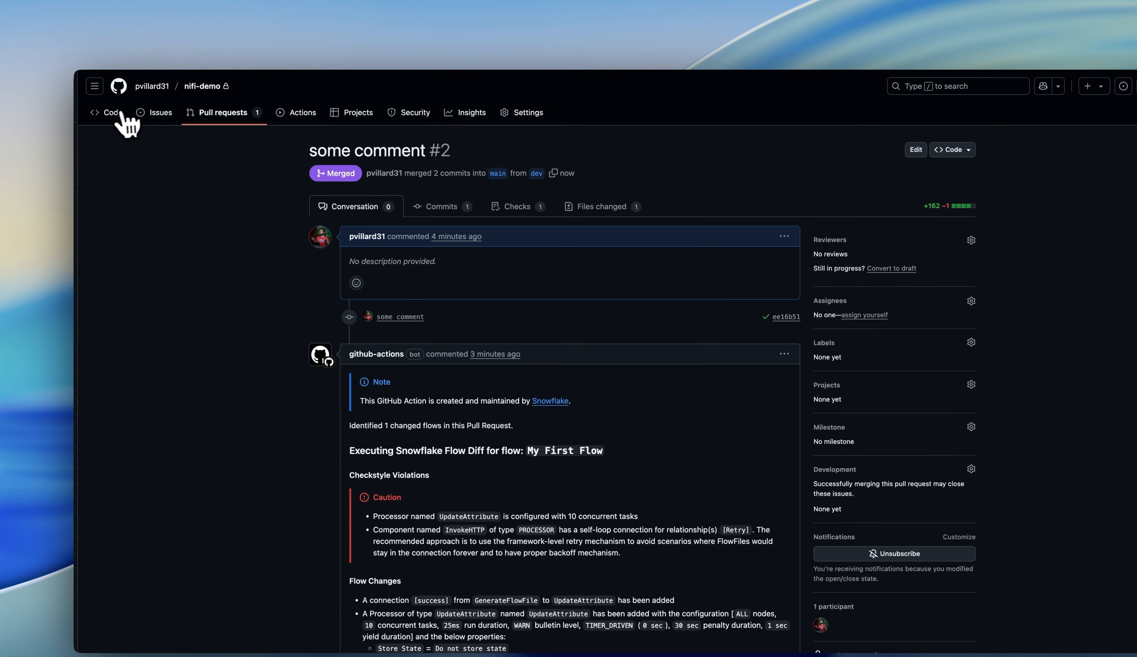
Step: Switch to the Openflow canvas, delete the dev-branch copy of My First Flow, and reposition the remaining process group nearer the canvas centre
{"action": "left_click", "coordinate": [72, 84]}
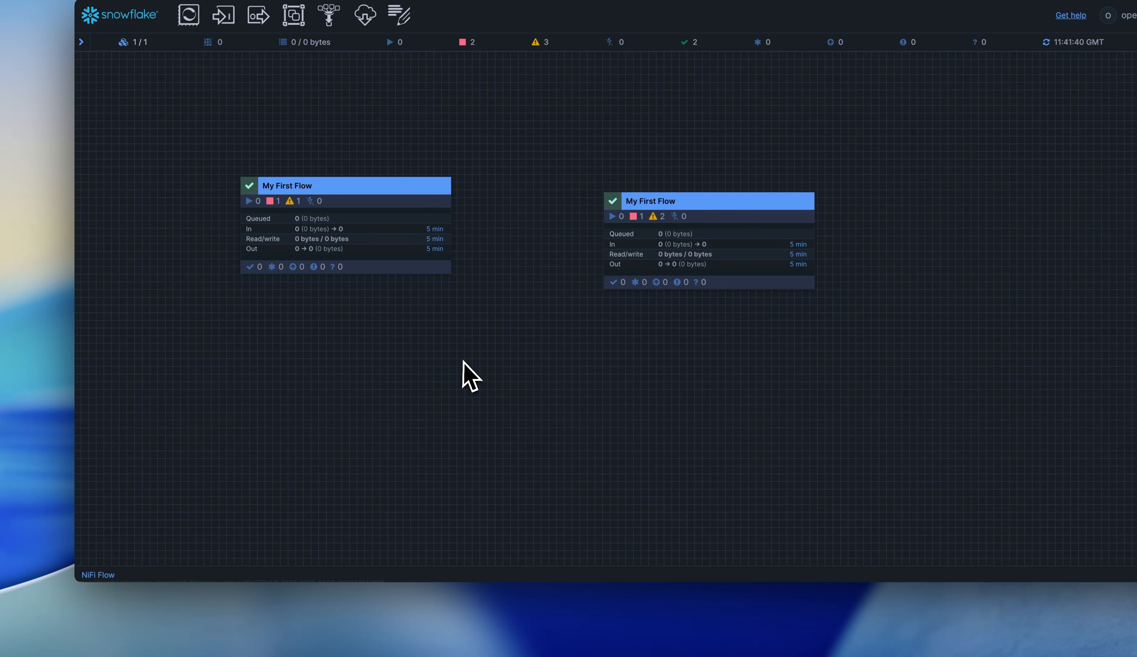
{"action": "left_click_drag", "start_coordinate": [467, 356], "coordinate": [553, 375]}
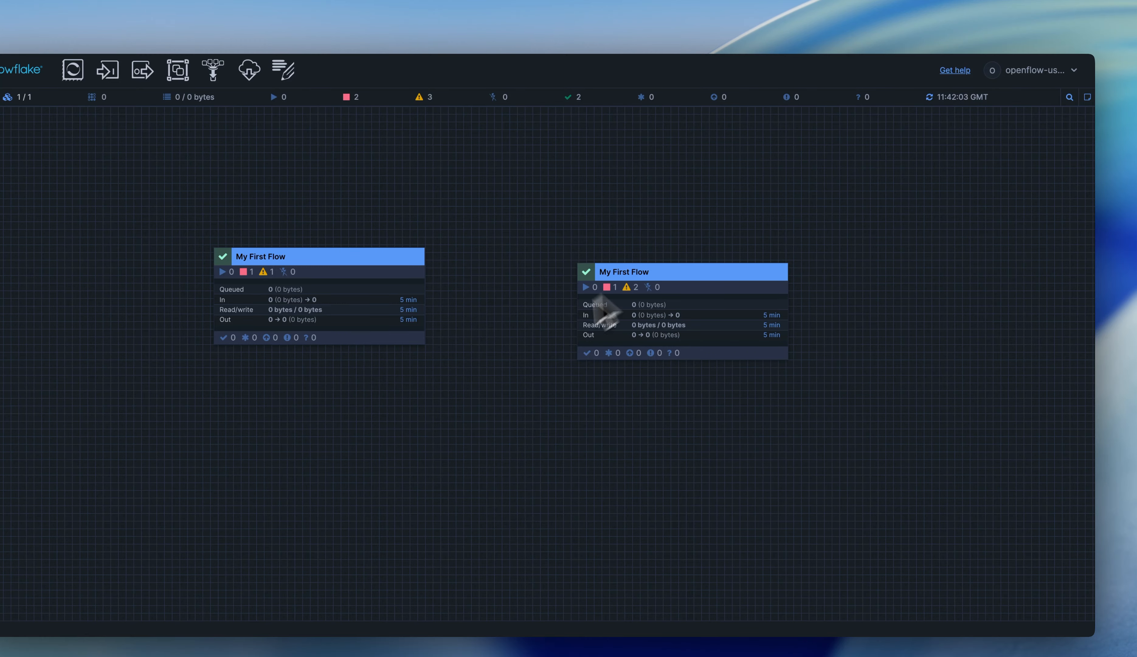
{"action": "left_click_drag", "start_coordinate": [834, 284], "coordinate": [813, 278]}
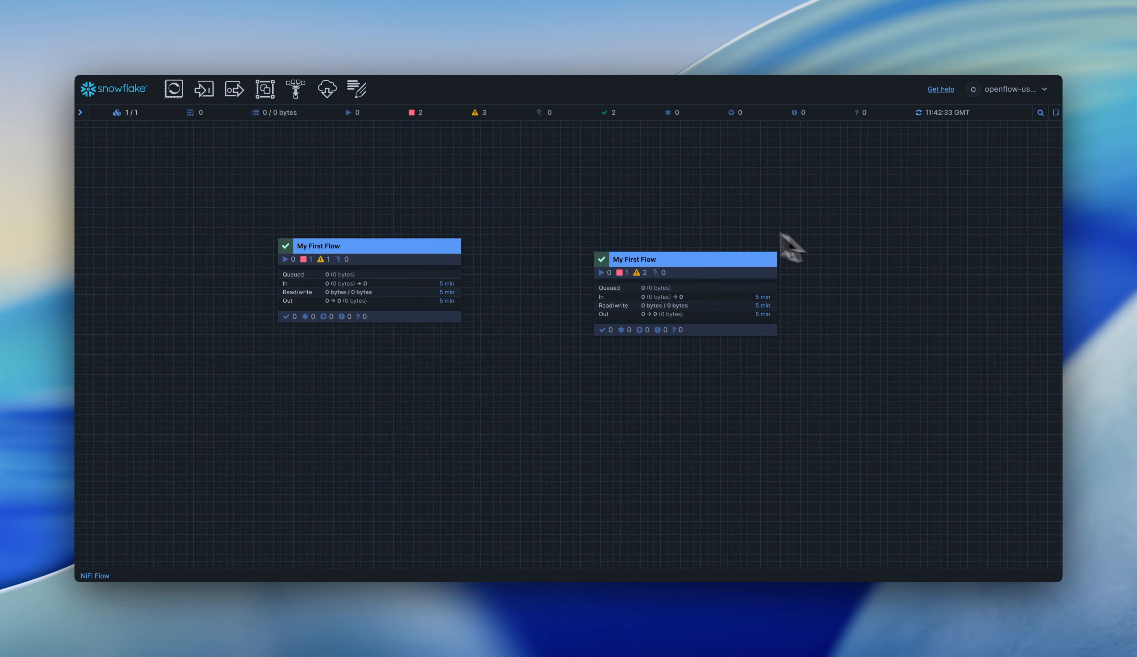
{"action": "left_click_drag", "start_coordinate": [707, 210], "coordinate": [740, 220]}
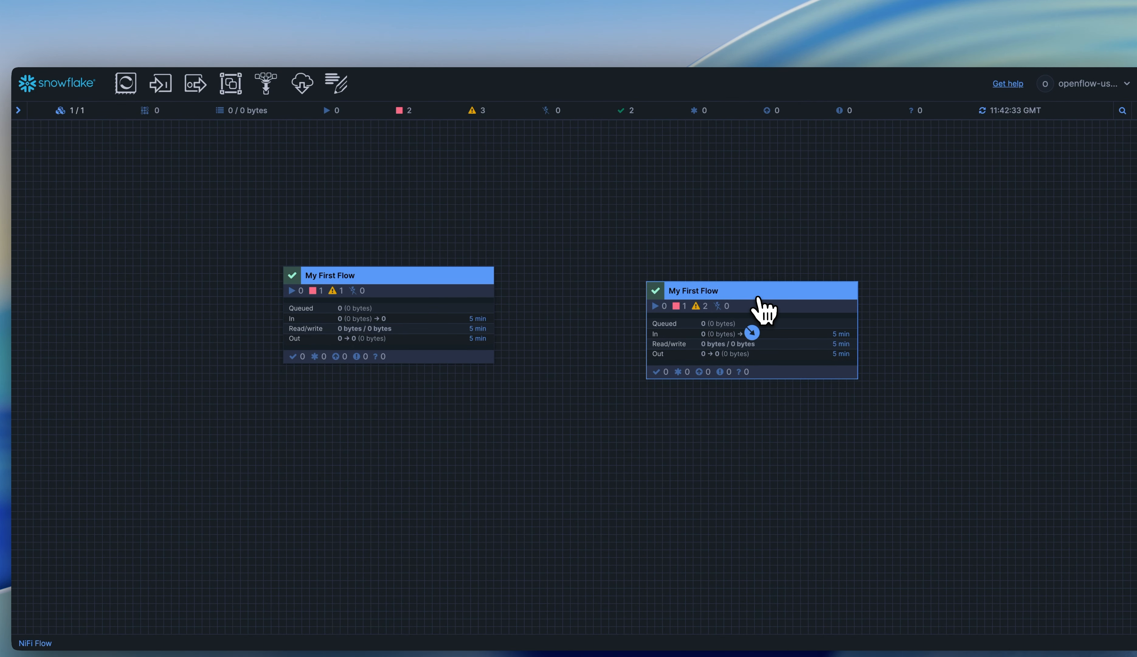
{"action": "key", "text": "Delete"}
{"action": "left_click_drag", "start_coordinate": [463, 182], "coordinate": [522, 188]}
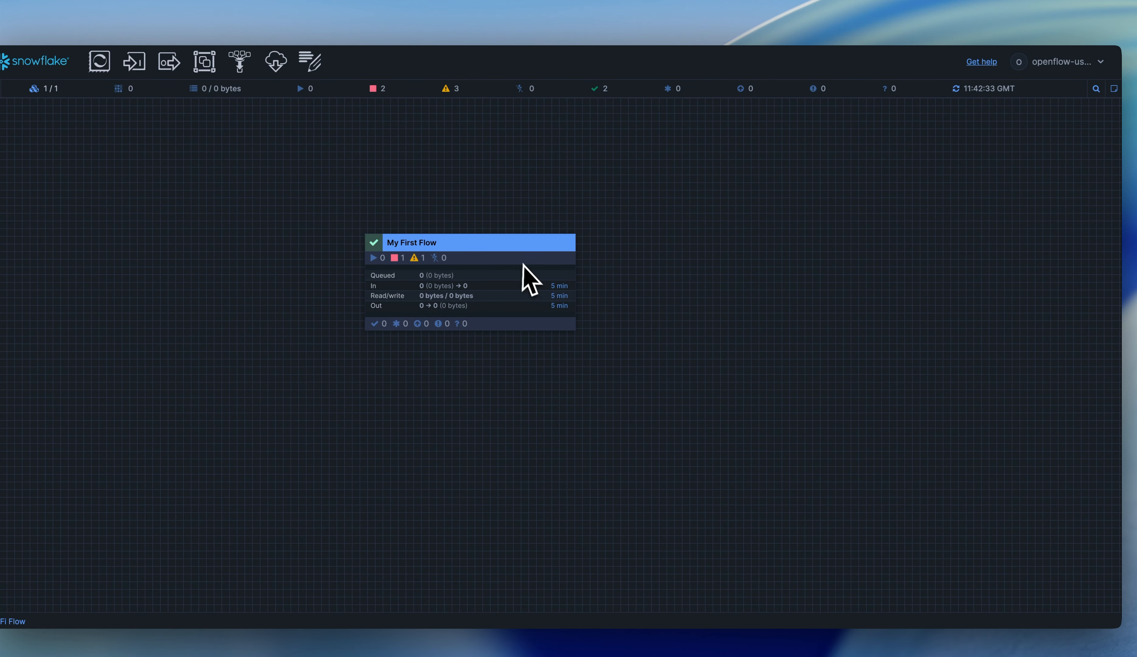
Step: Change the main-branch My First Flow process group to the "PR review" version
{"action": "right_click", "coordinate": [515, 256]}
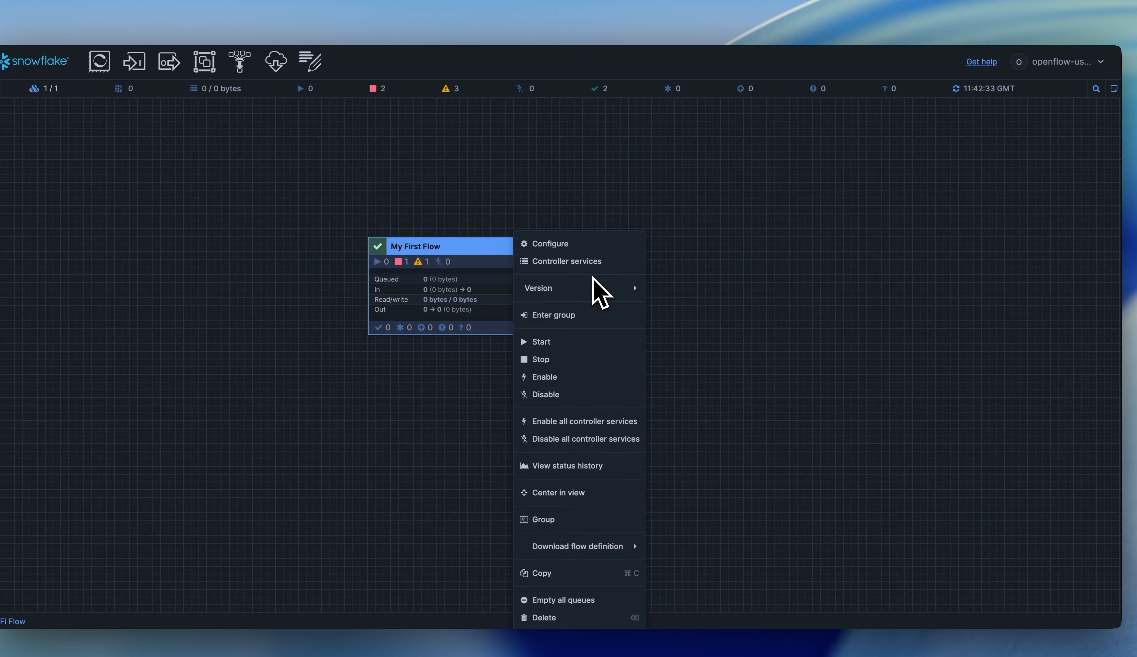
{"action": "mouse_move", "coordinate": [602, 292]}
{"action": "left_click", "coordinate": [697, 292]}
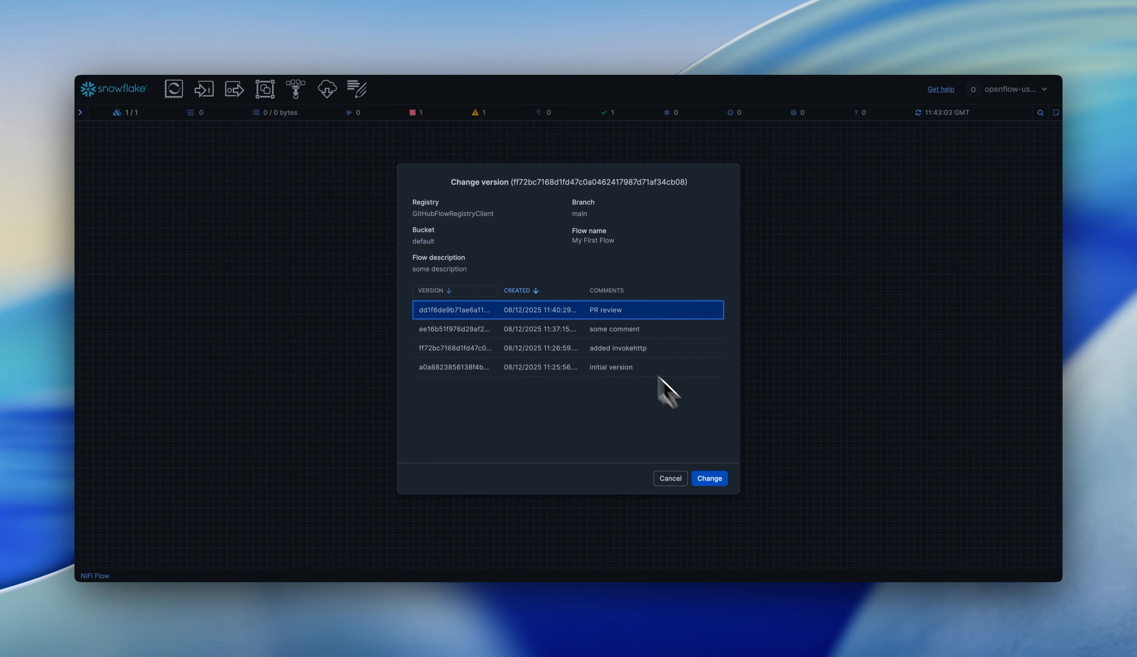
{"action": "left_click", "coordinate": [709, 478]}
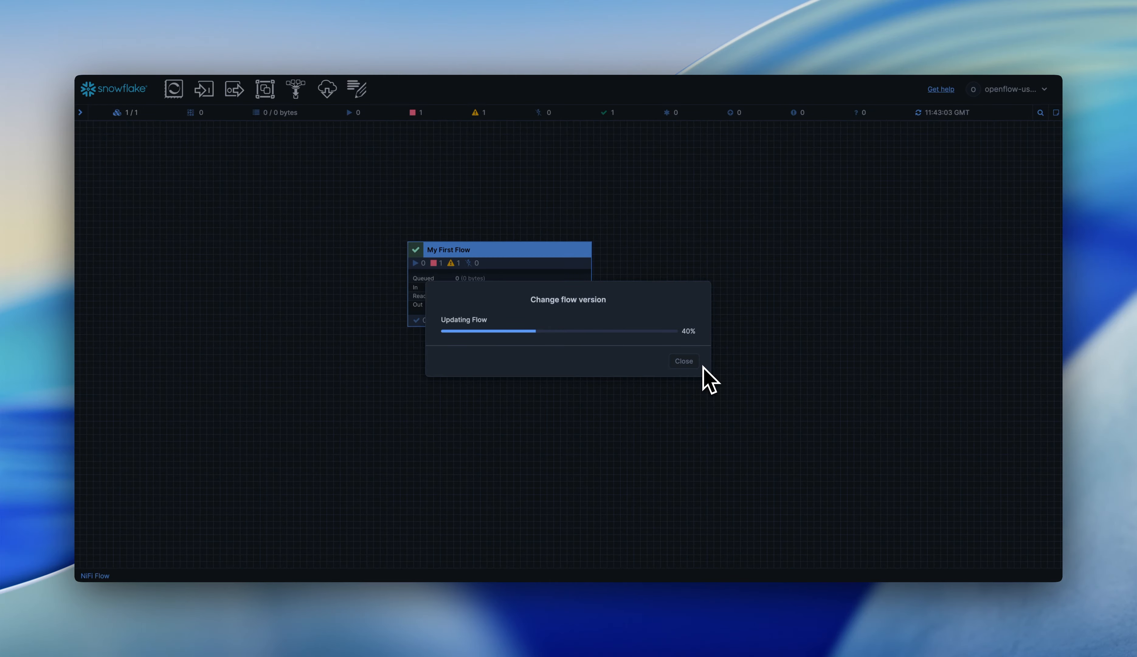
{"action": "left_click", "coordinate": [683, 361]}
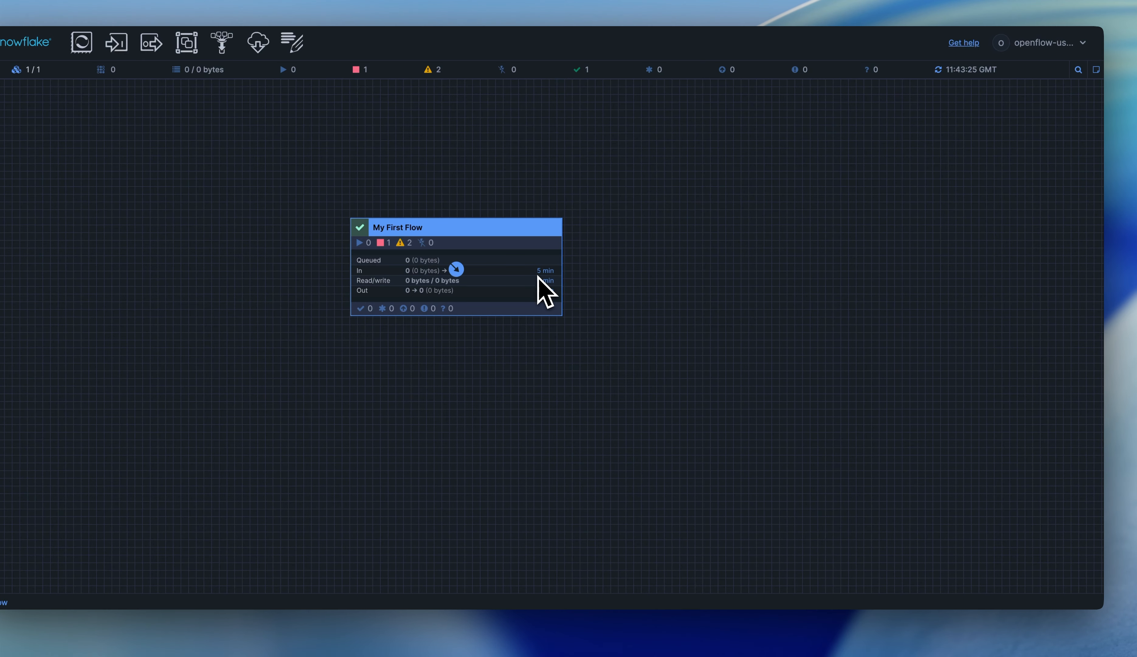
Step: Enter My First Flow to inspect its updated processors and connections, and return to the root NiFi Flow canvas
{"action": "double_click", "coordinate": [538, 277]}
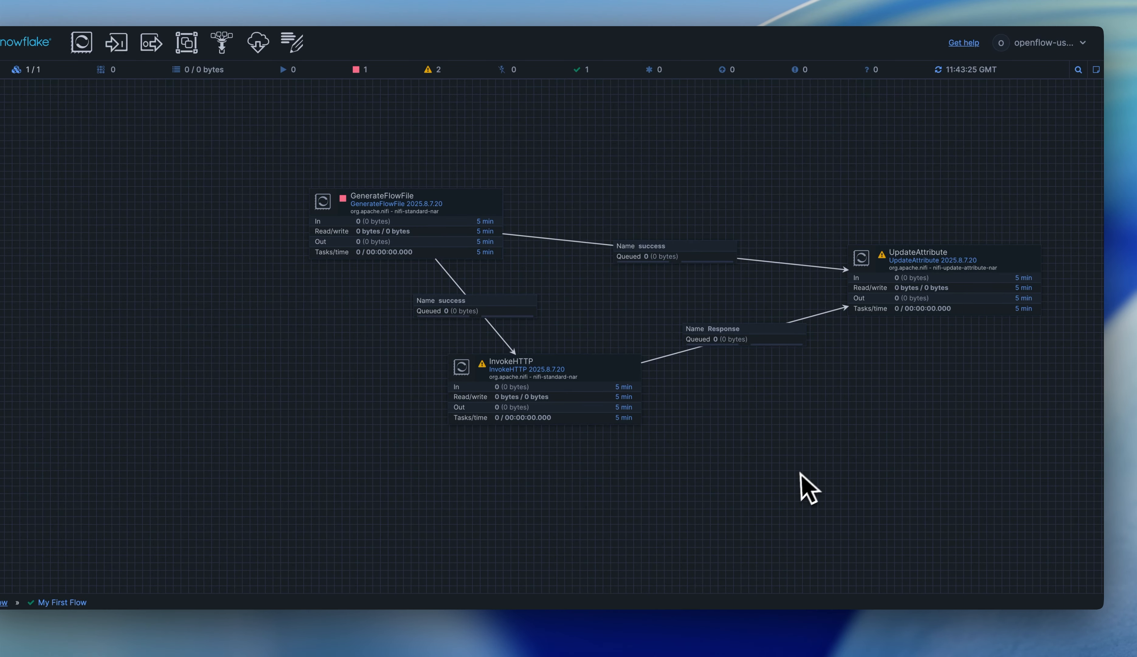
{"action": "left_click_drag", "start_coordinate": [801, 473], "coordinate": [704, 489]}
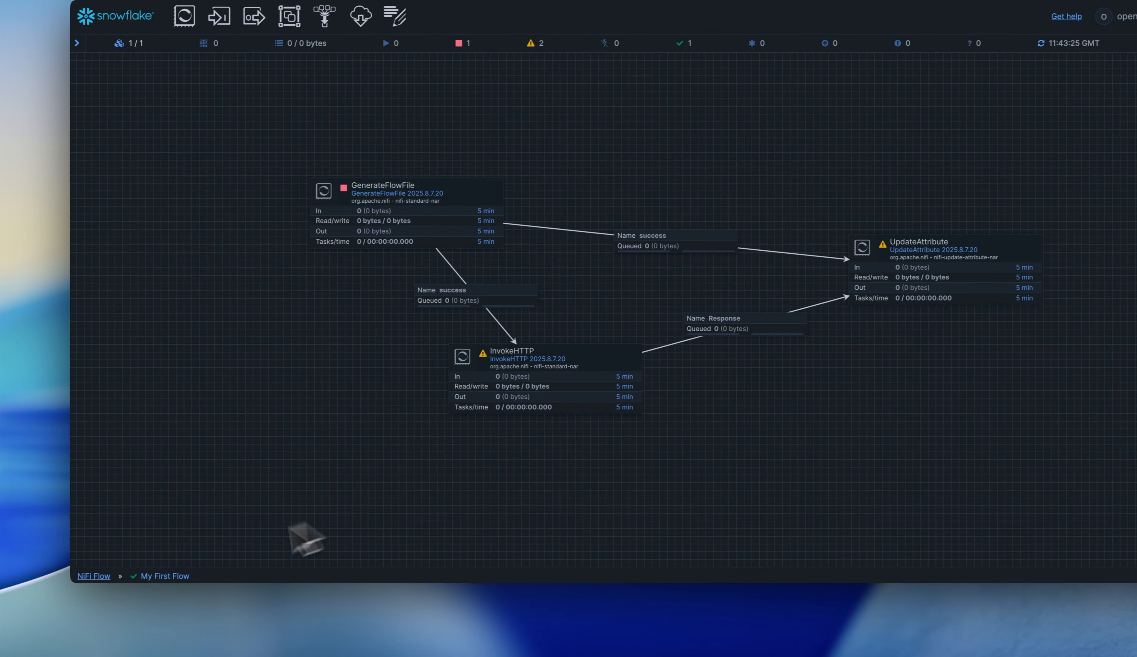
{"action": "left_click", "coordinate": [104, 576]}
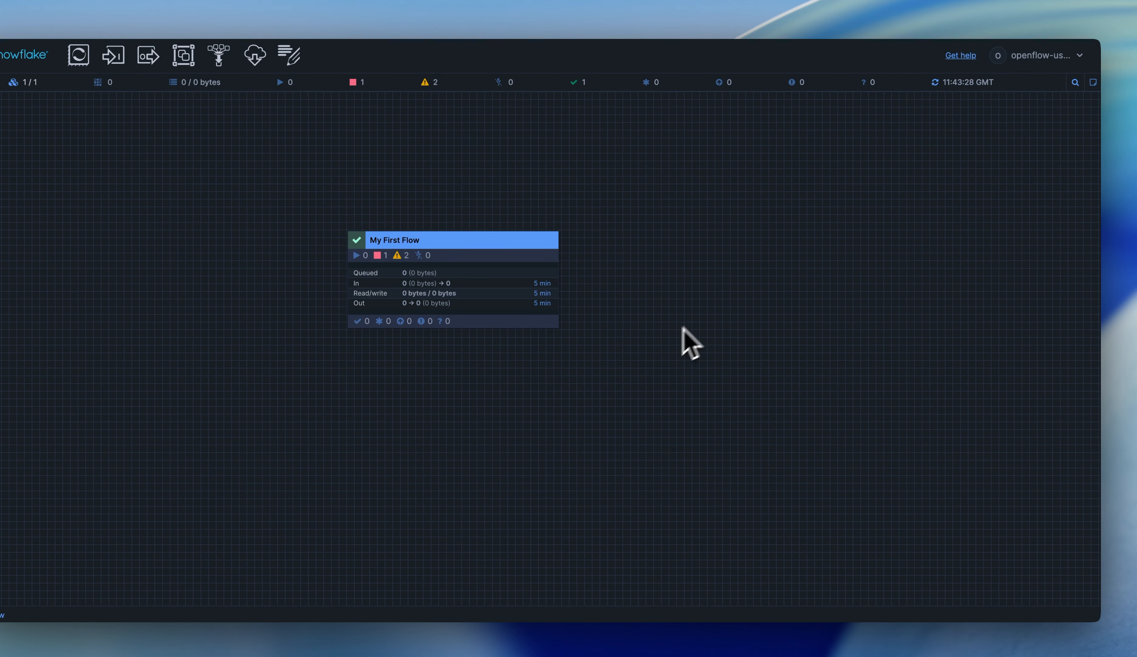
Step: Open the properties of GitHubFlowRegistryClient in the controller settings and display the options for Parameter Context Values
{"action": "left_click", "coordinate": [1053, 57]}
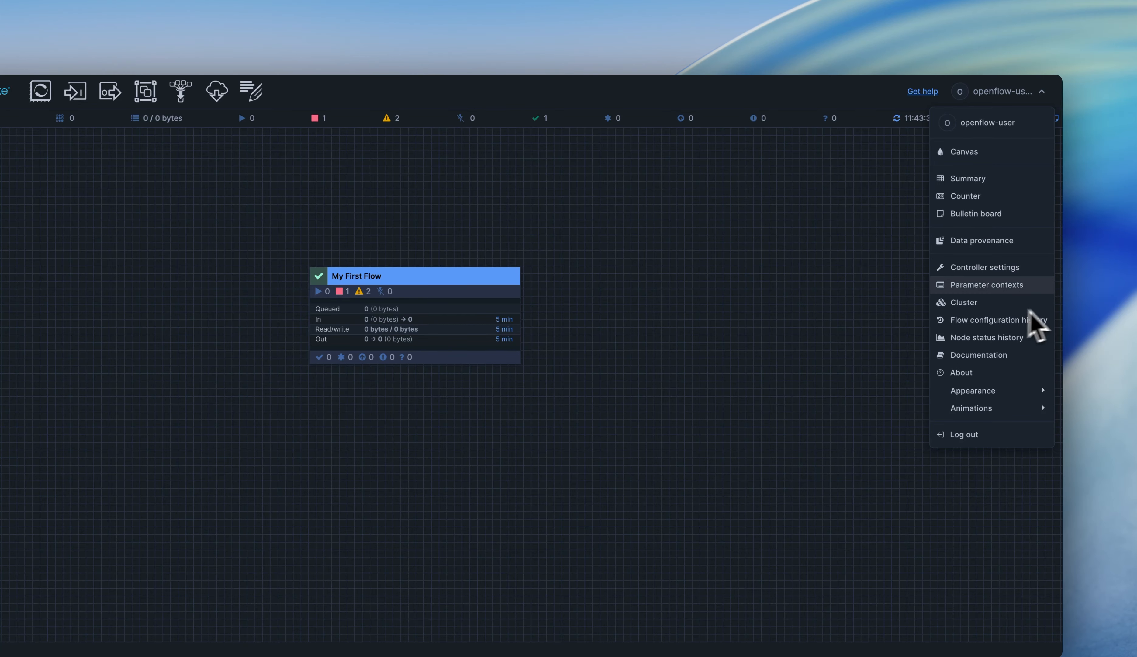
{"action": "left_click", "coordinate": [979, 268]}
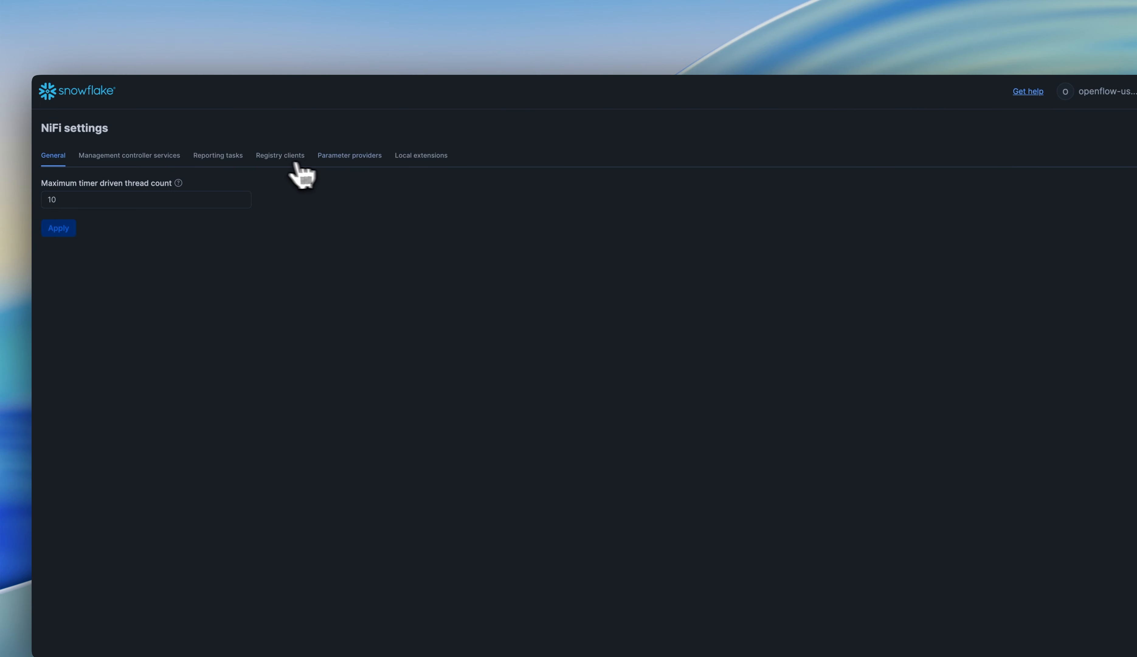
{"action": "left_click", "coordinate": [280, 157]}
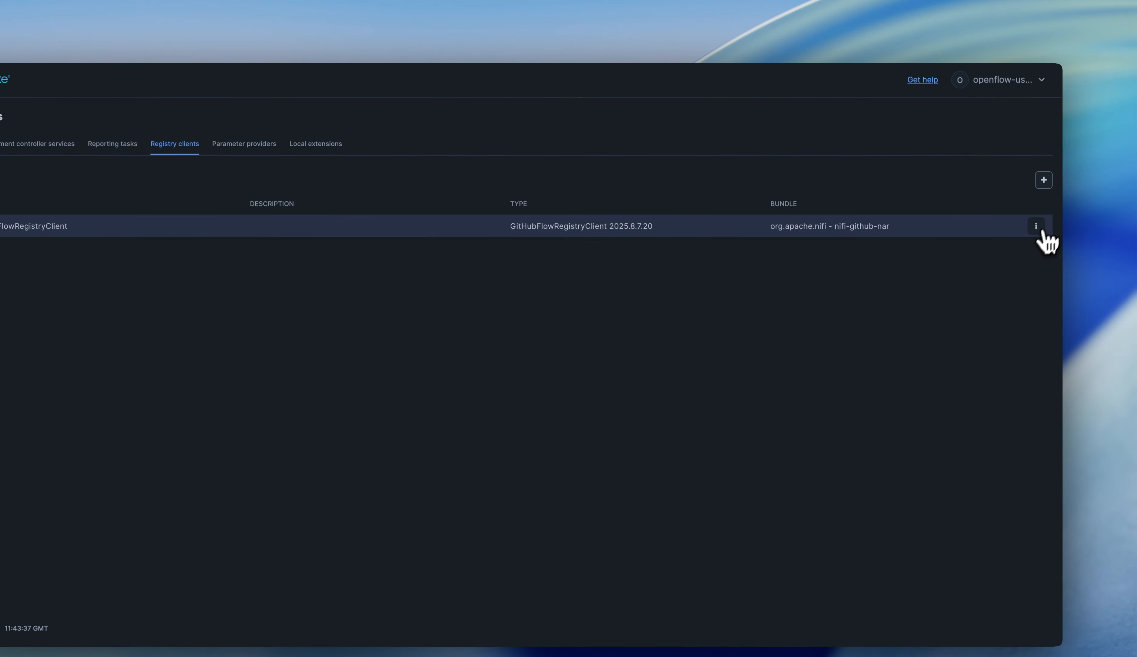
{"action": "left_click", "coordinate": [1036, 225]}
{"action": "left_click", "coordinate": [1003, 251]}
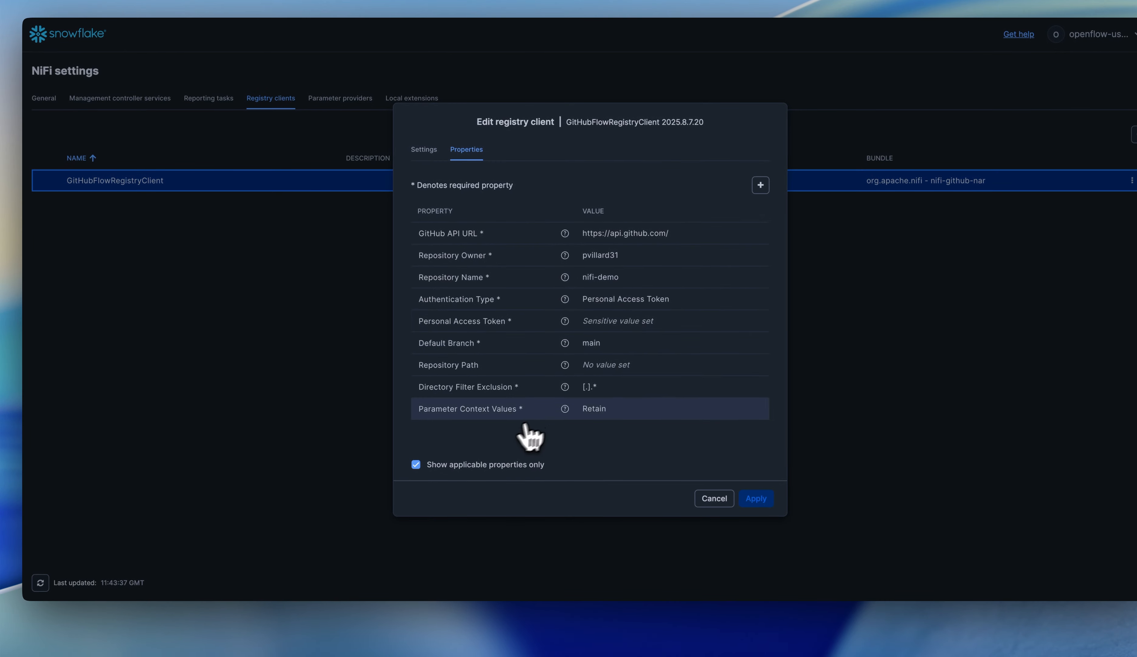
{"action": "left_click", "coordinate": [643, 424]}
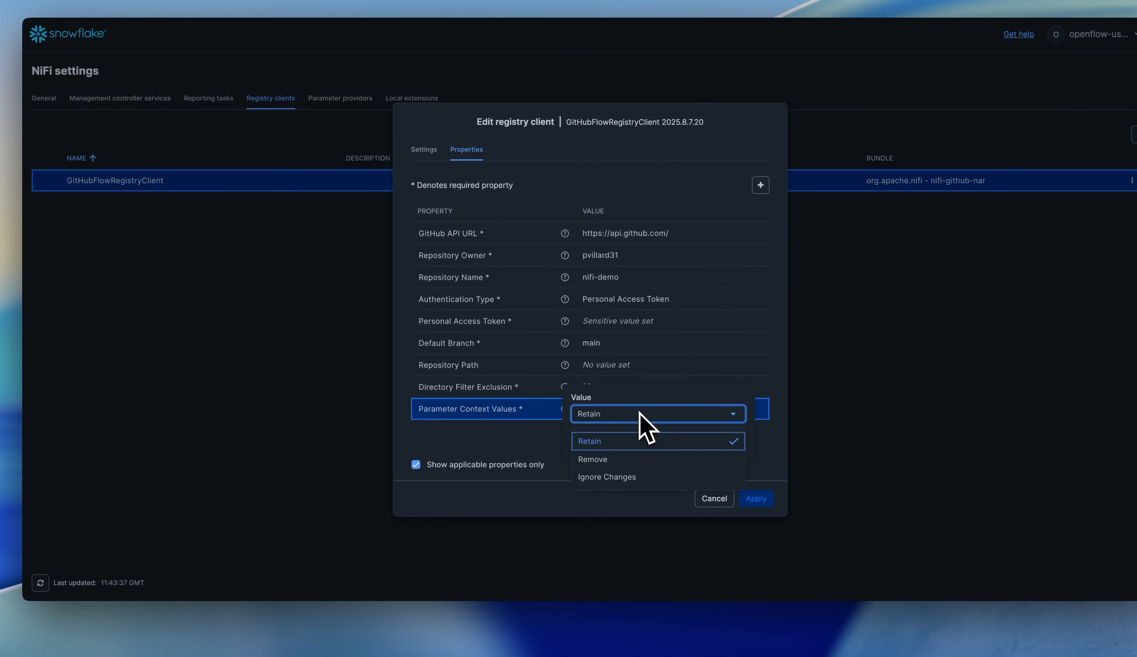